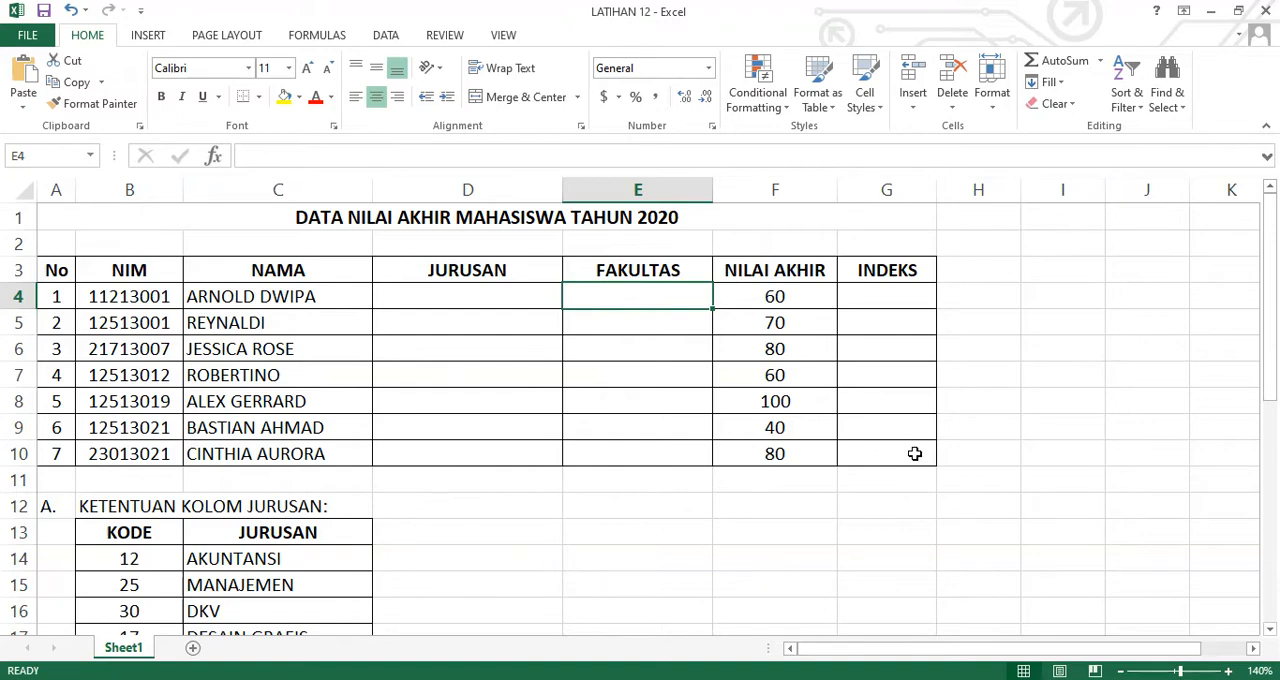
Start a nested formula in the first JURUSAN cell, D4, with =IF(MID(B4,2,2)="12",AKUNTANSI as its first condition and result
scroll(551, 483, down, 2)
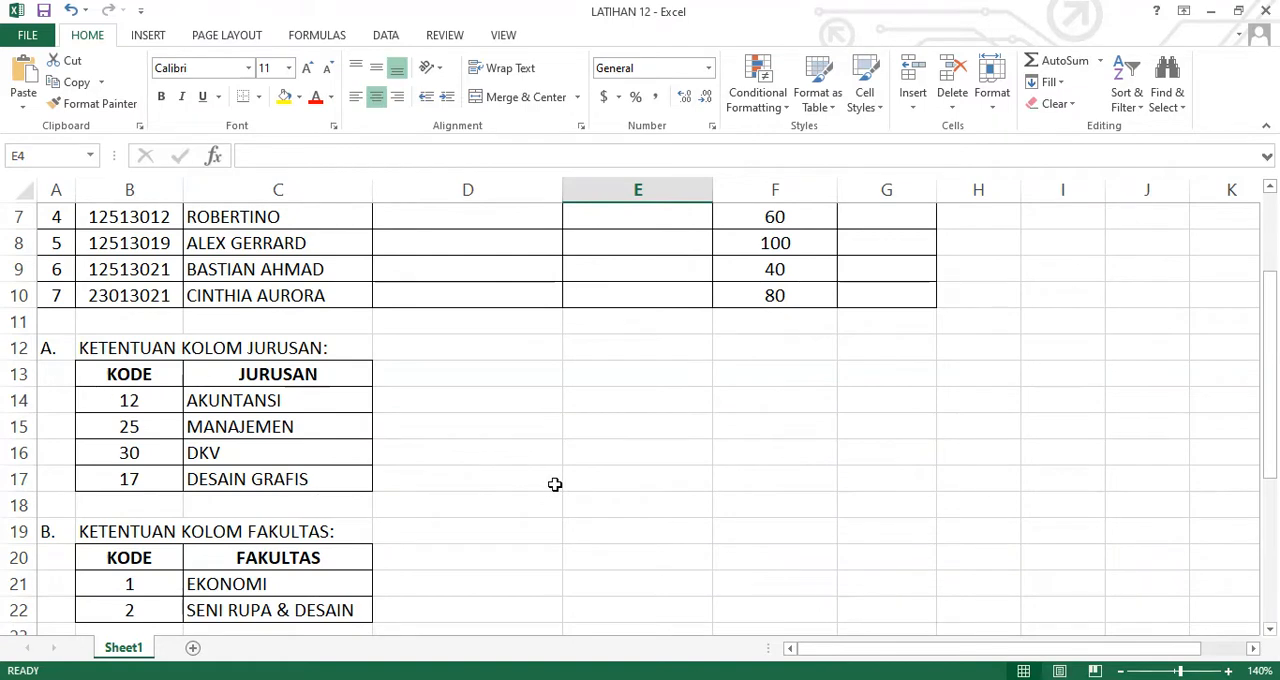
scroll(552, 484, down, 3)
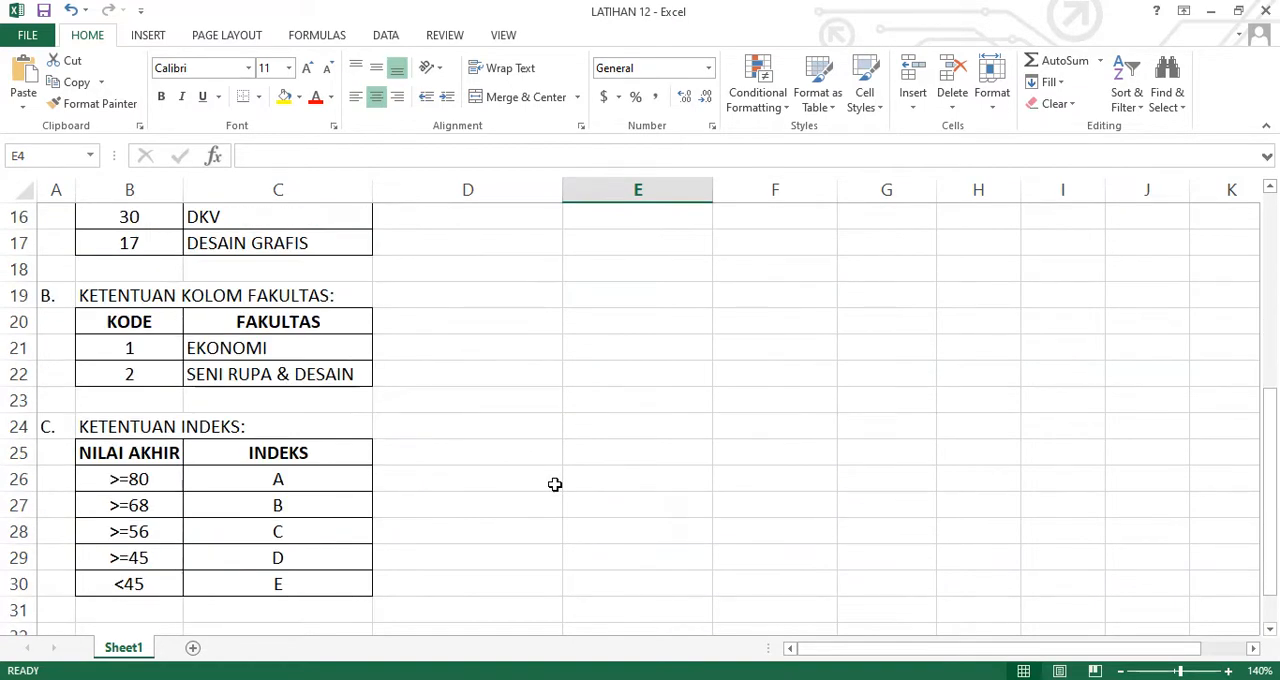
scroll(556, 485, up, 1)
scroll(556, 485, up, 4)
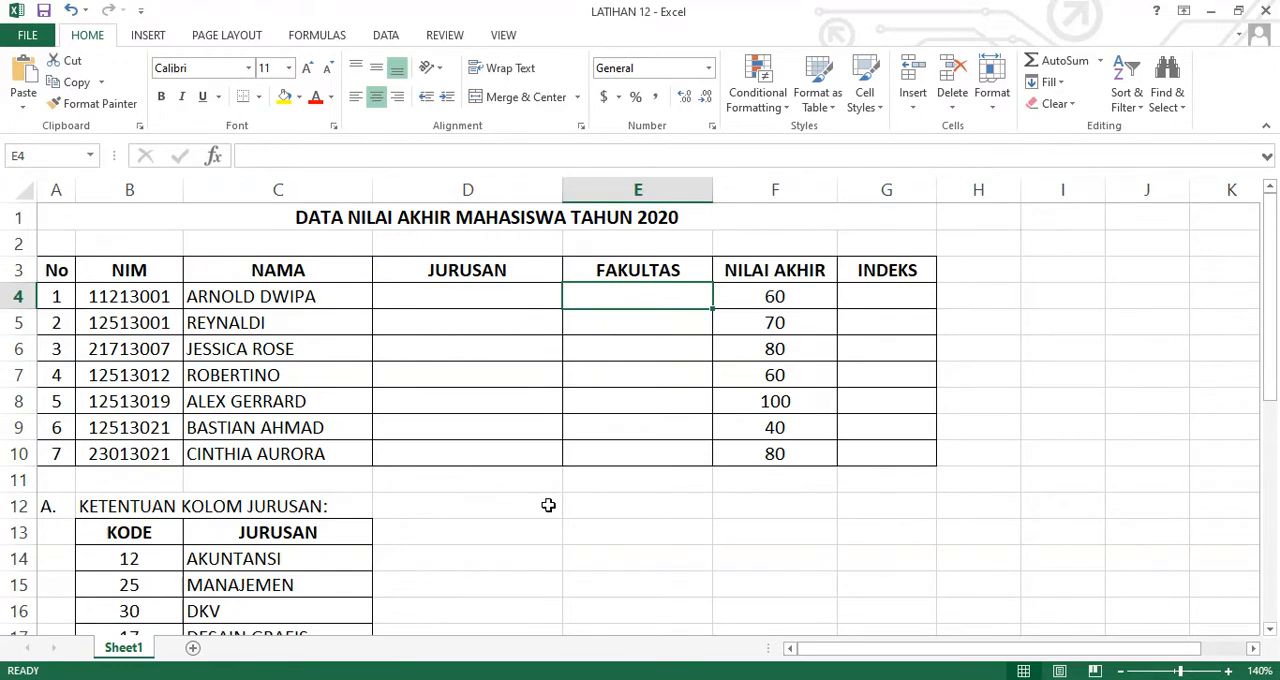
key(Left)
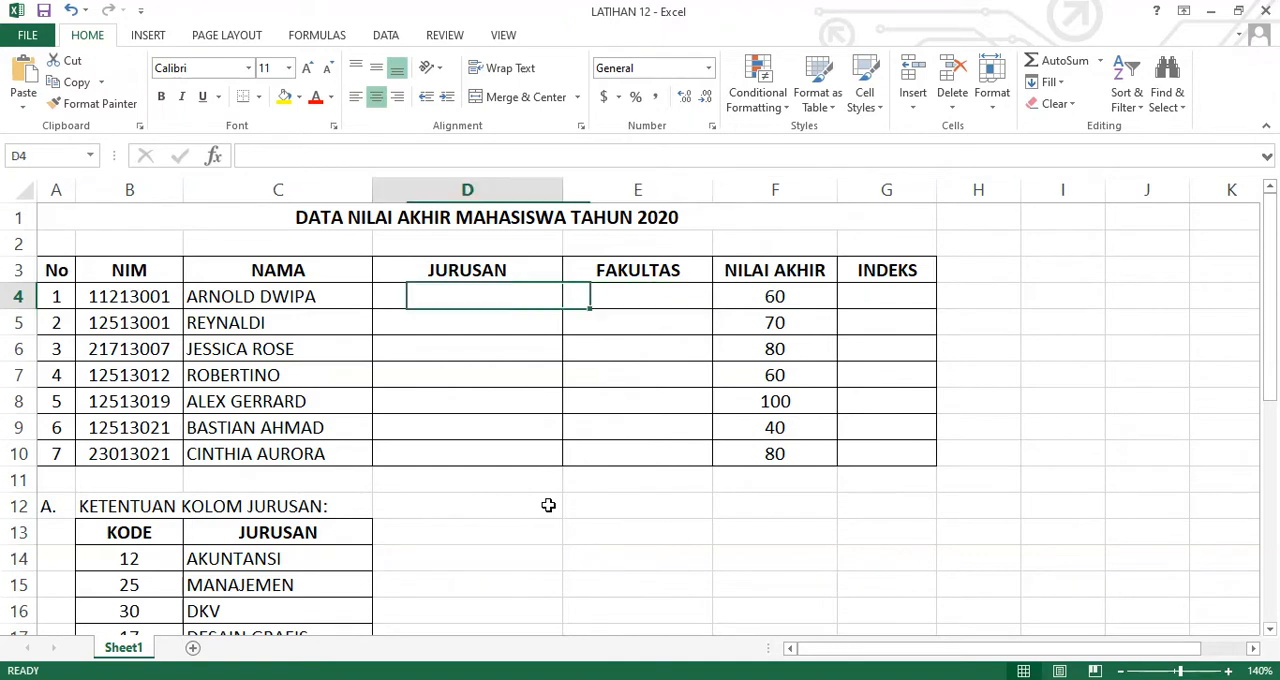
text(=)
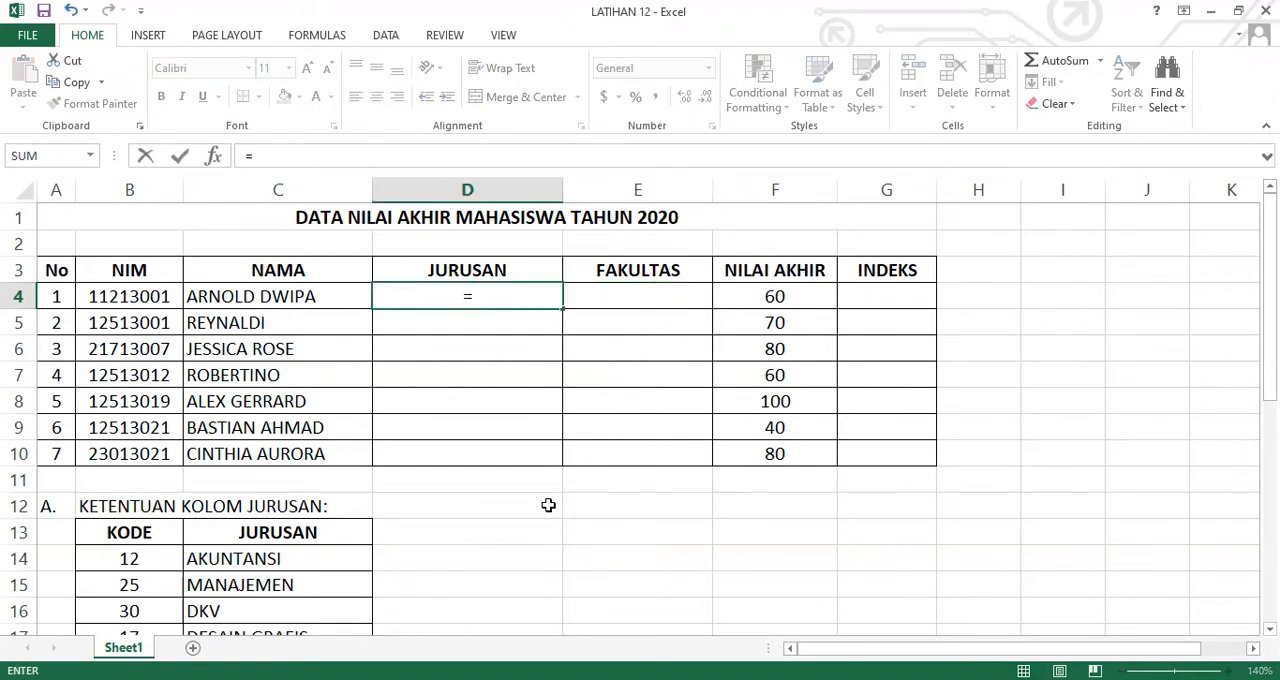
text(IF(MID)
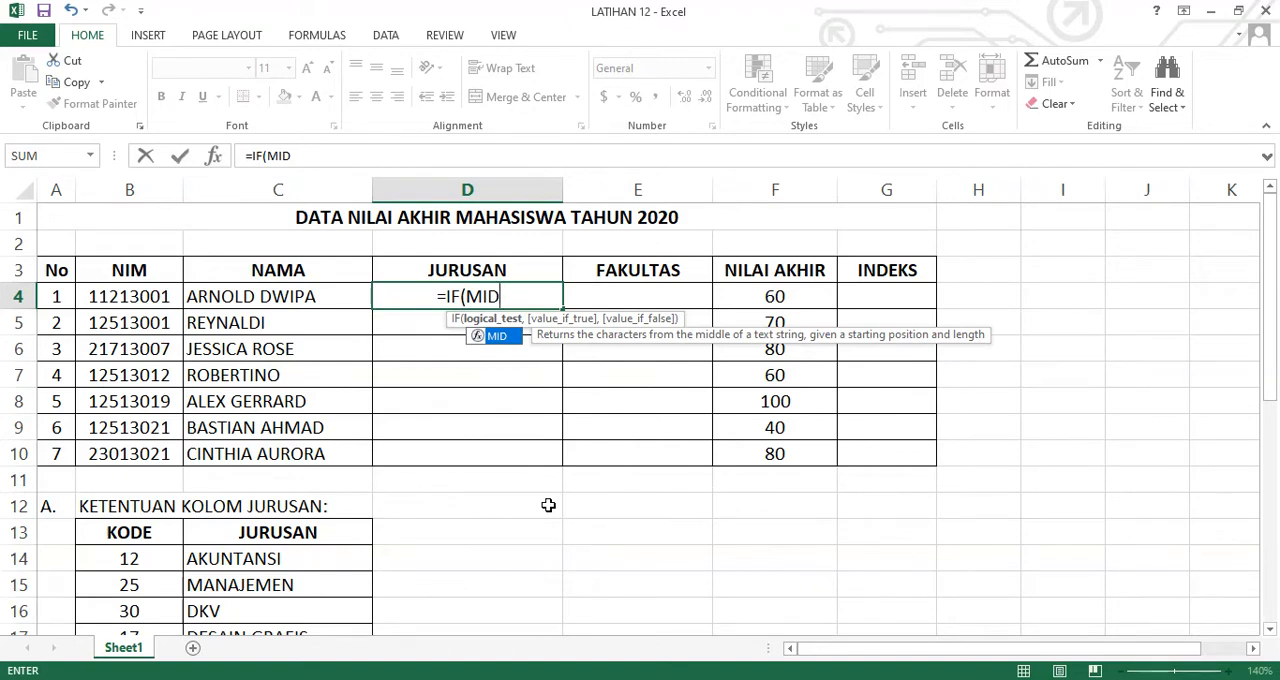
text((B4)
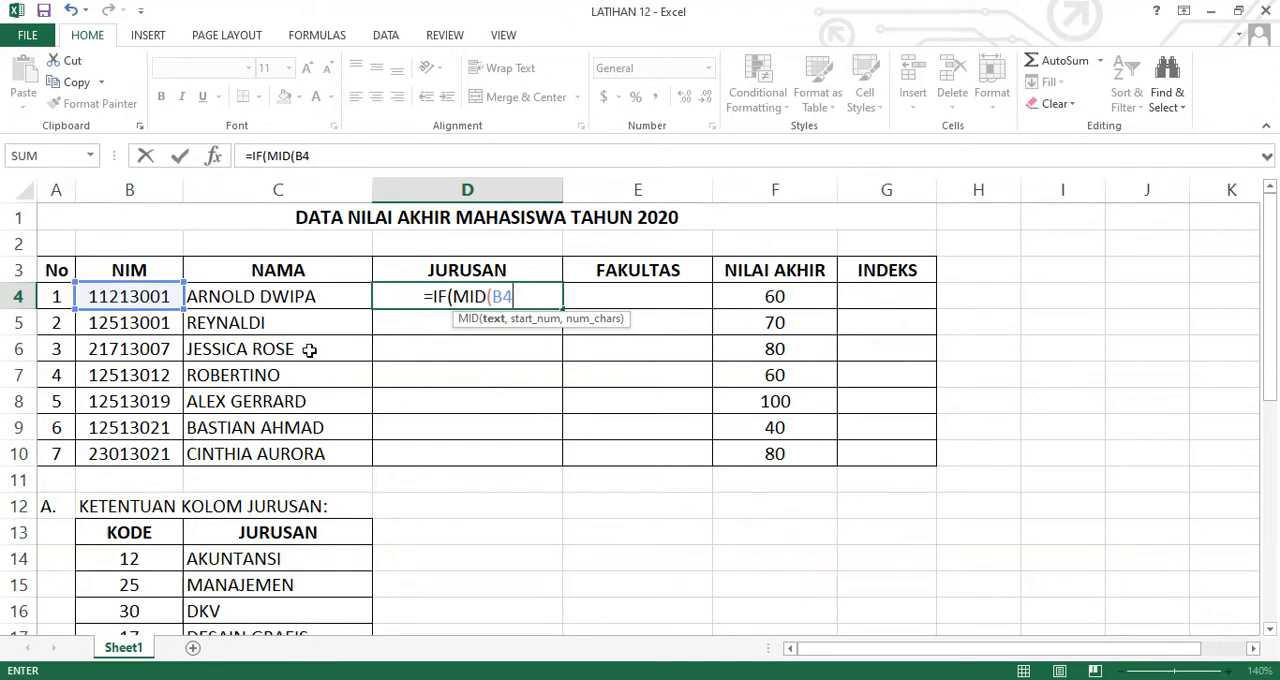
text(,2)
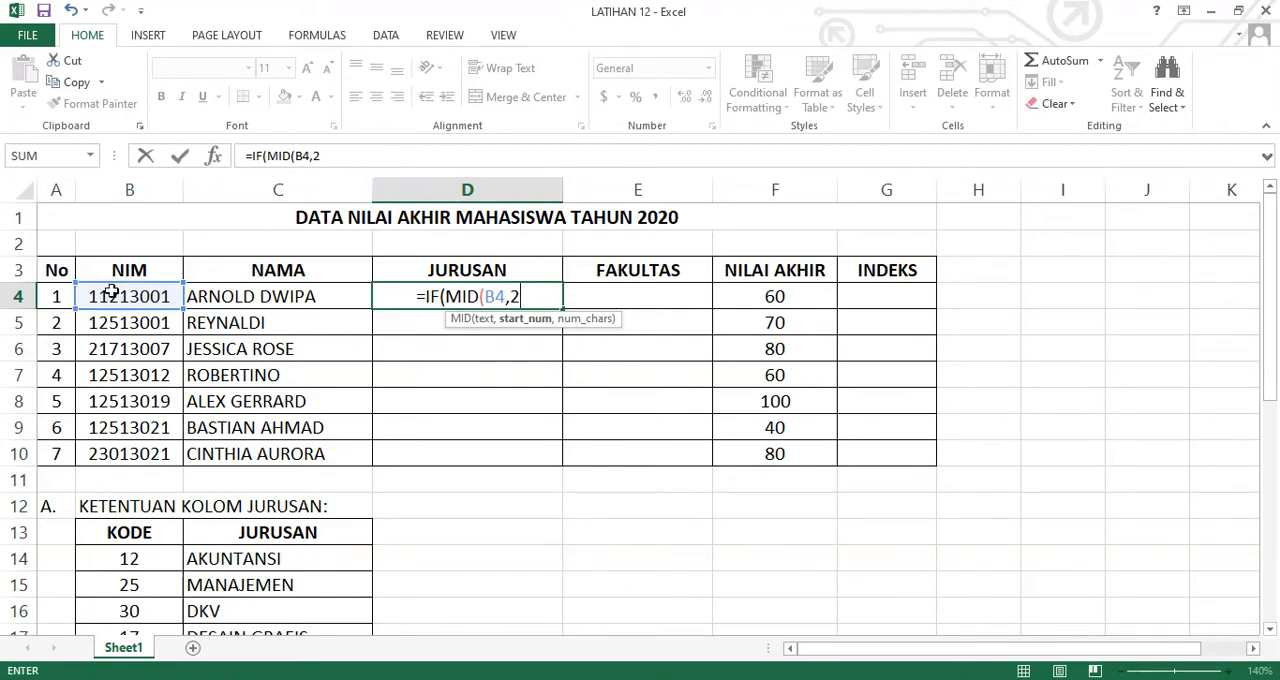
text(,2)
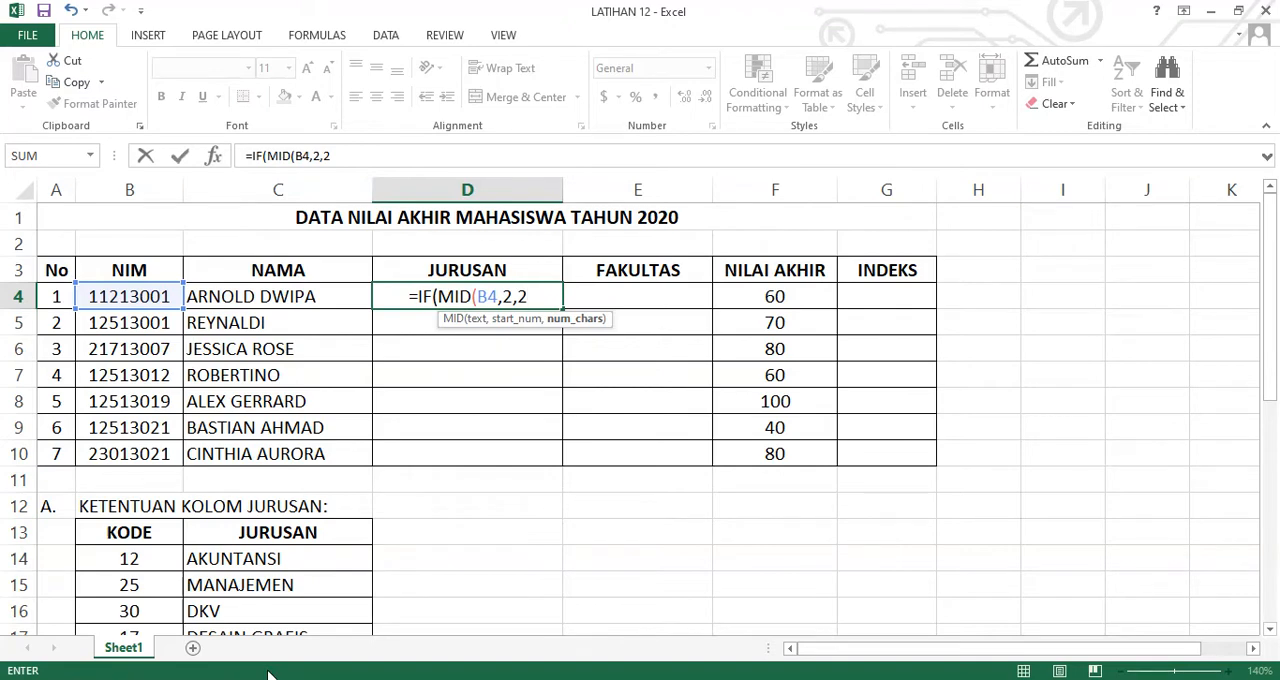
text()=)
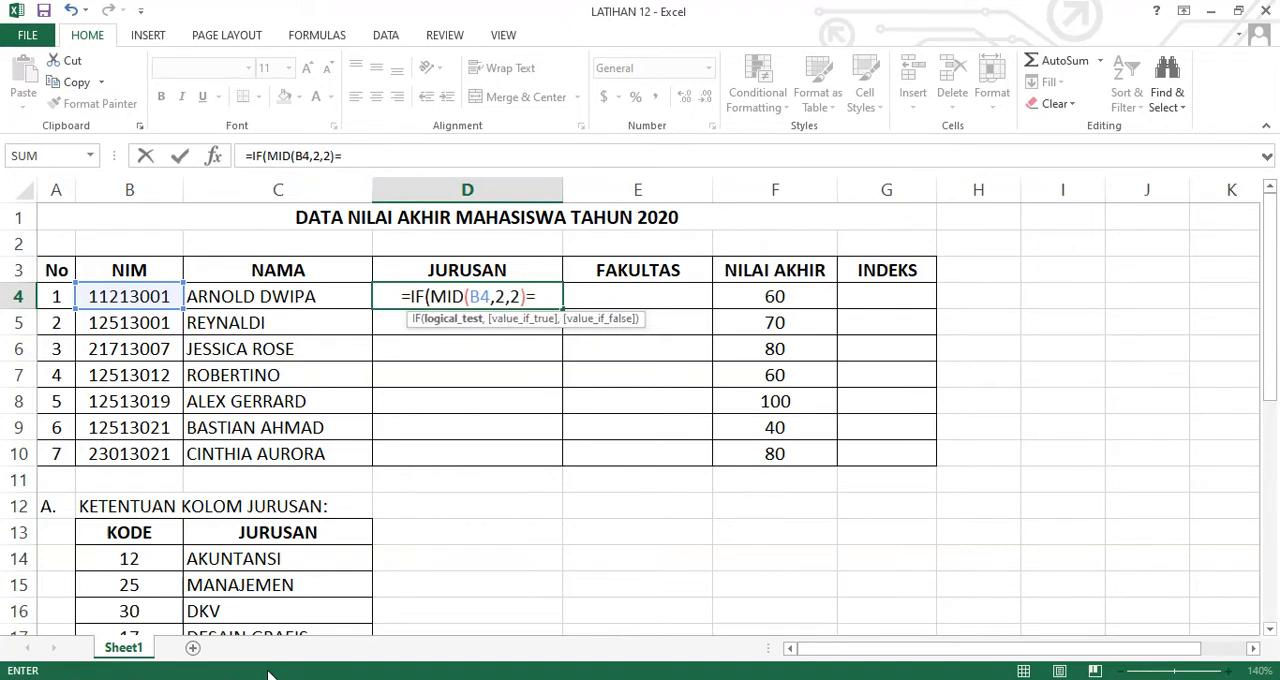
text("12",)
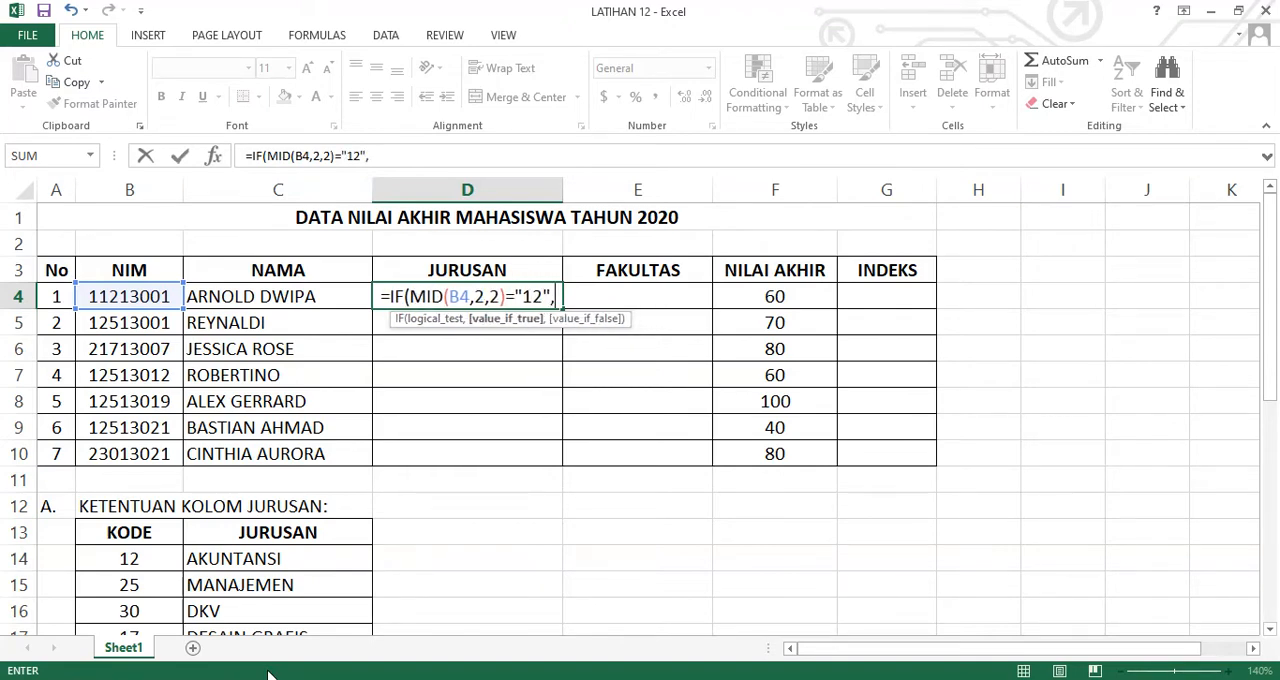
text(AKUNTANSI)
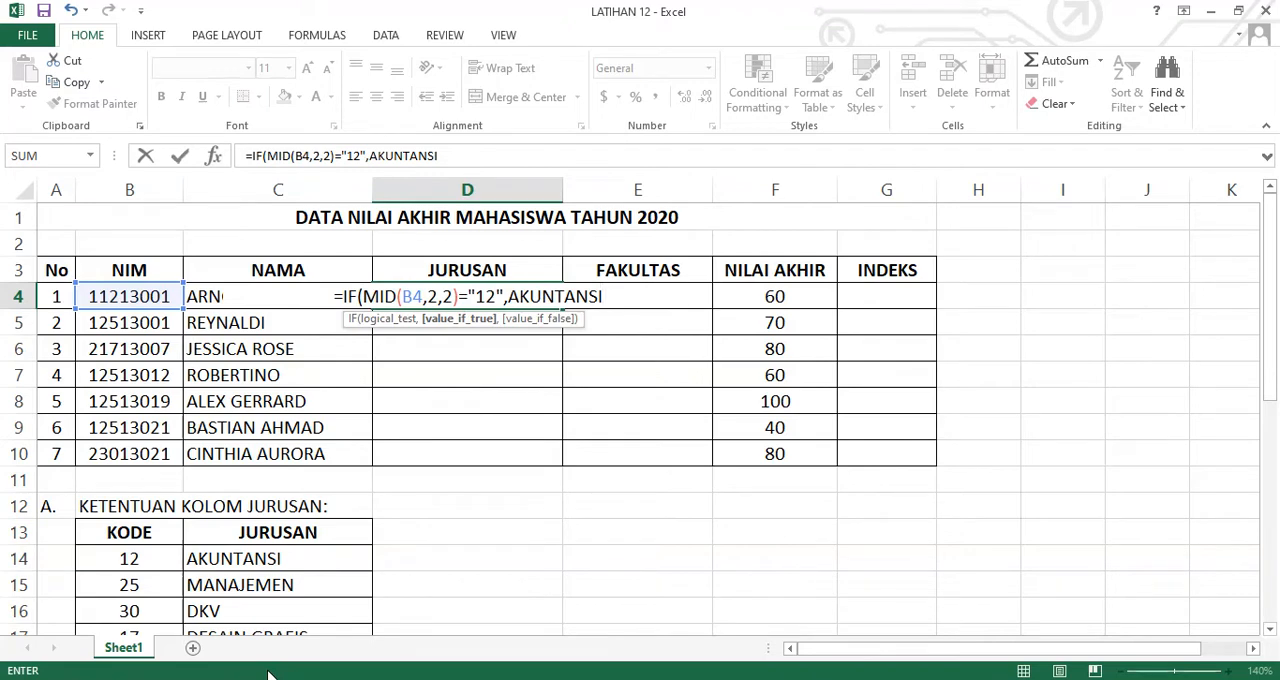
Add a second nested condition to the D4 formula, IF(MID(B4,2,2)="25", returning "MANAJEMEN"
text(,IF)
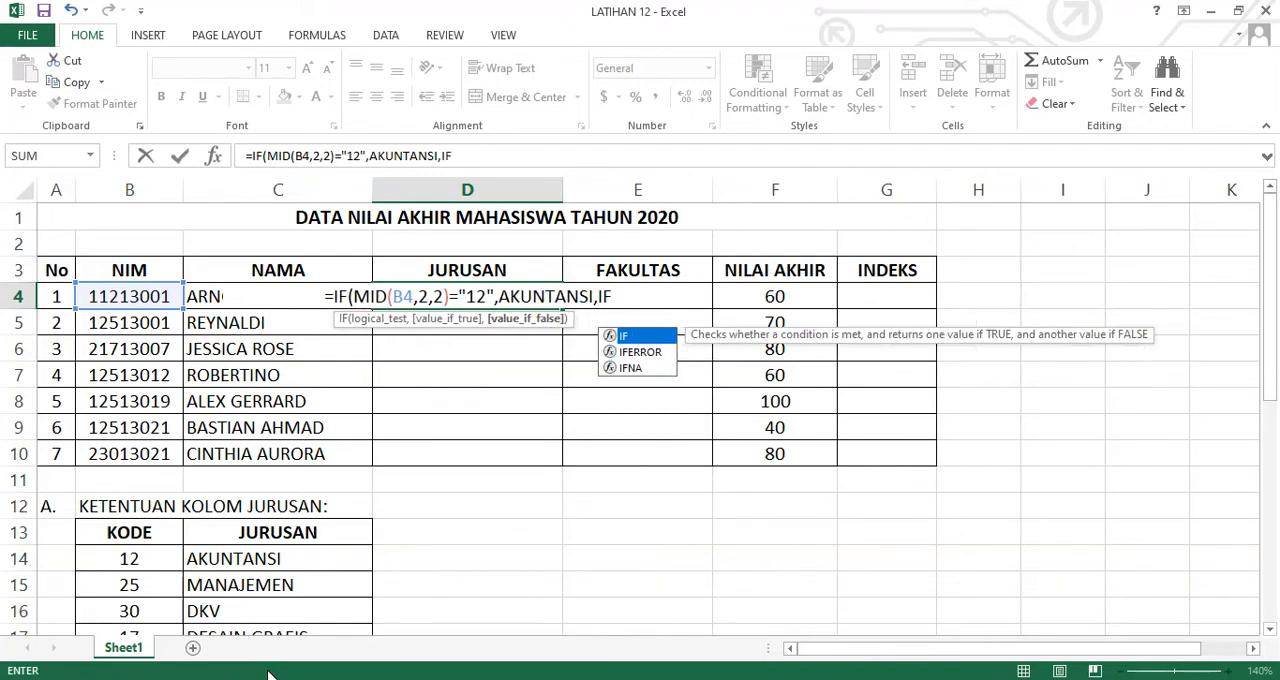
text((MID)
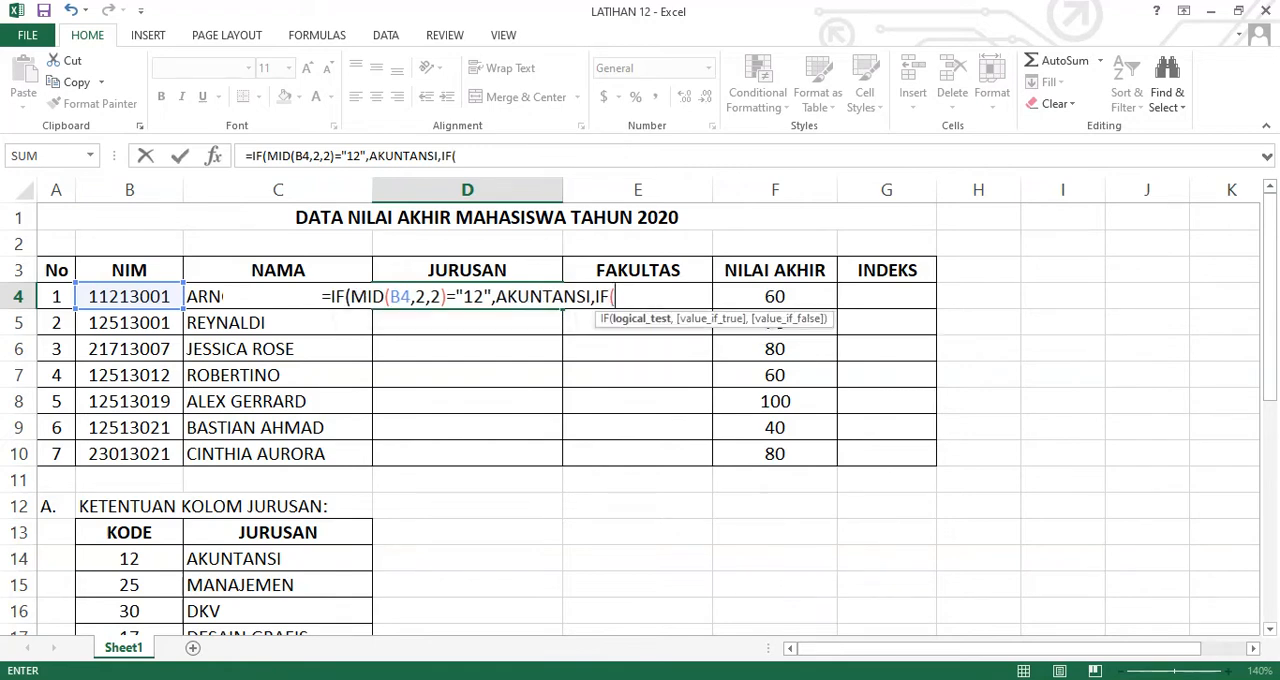
text((B4)
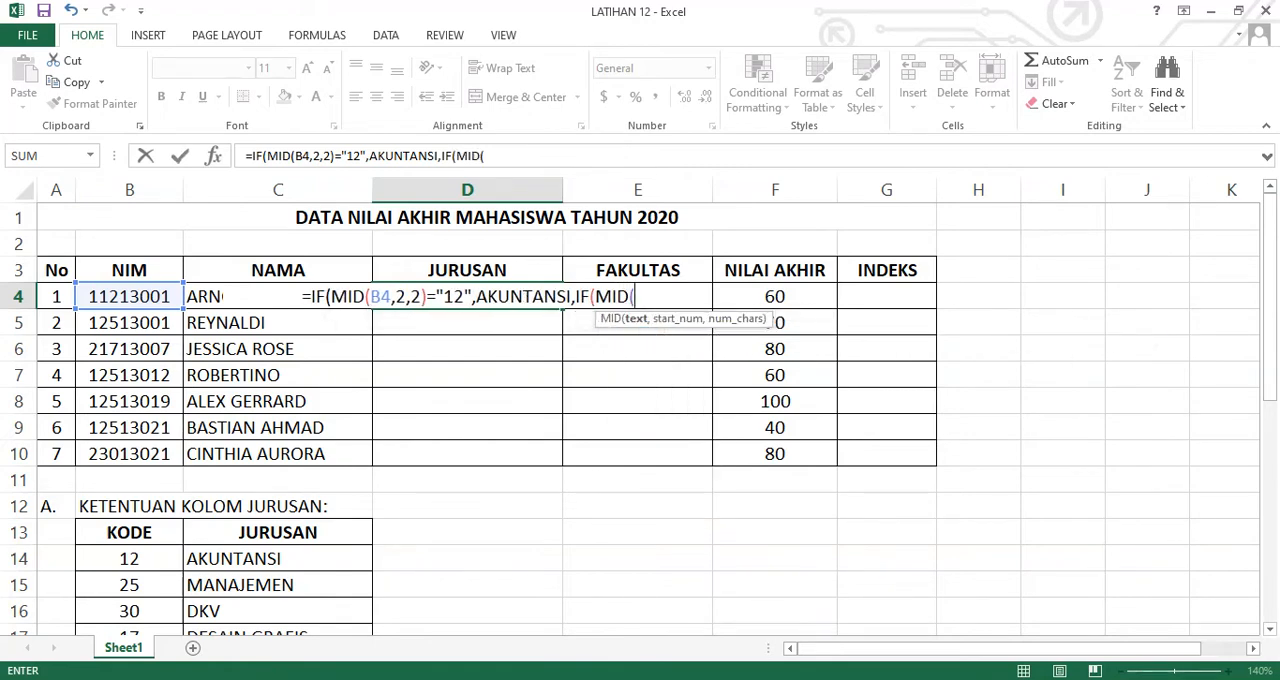
text(,2,2))
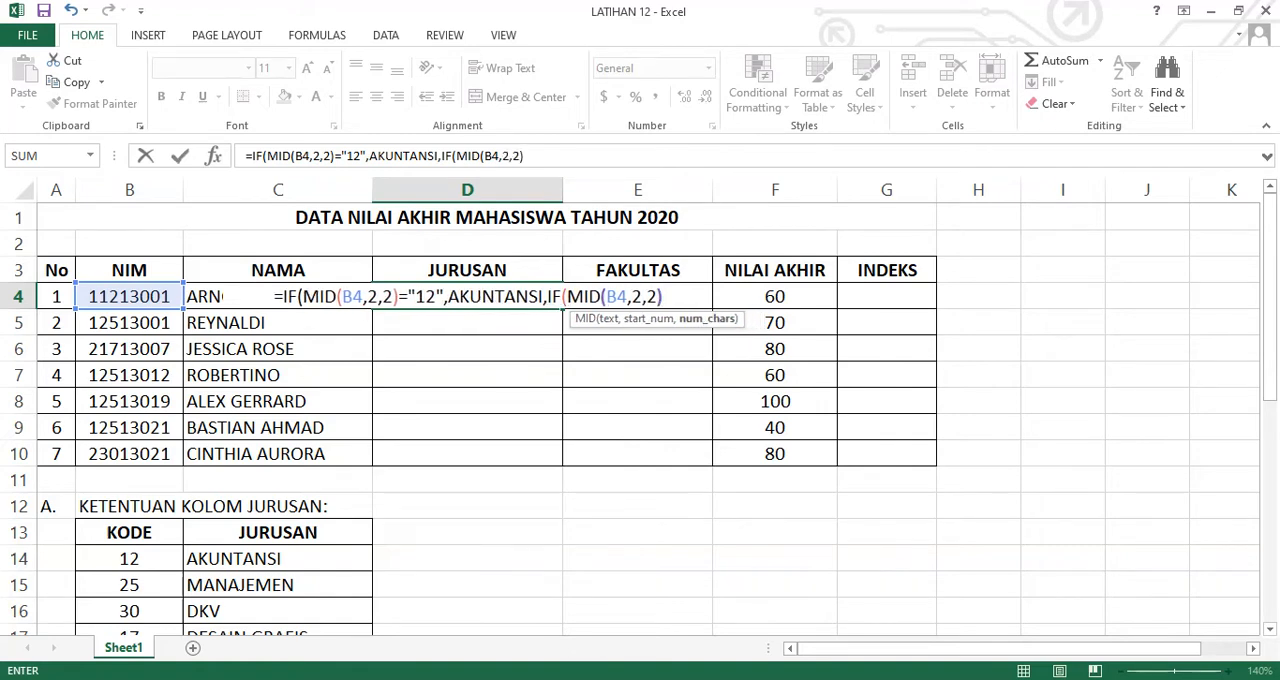
text(=)
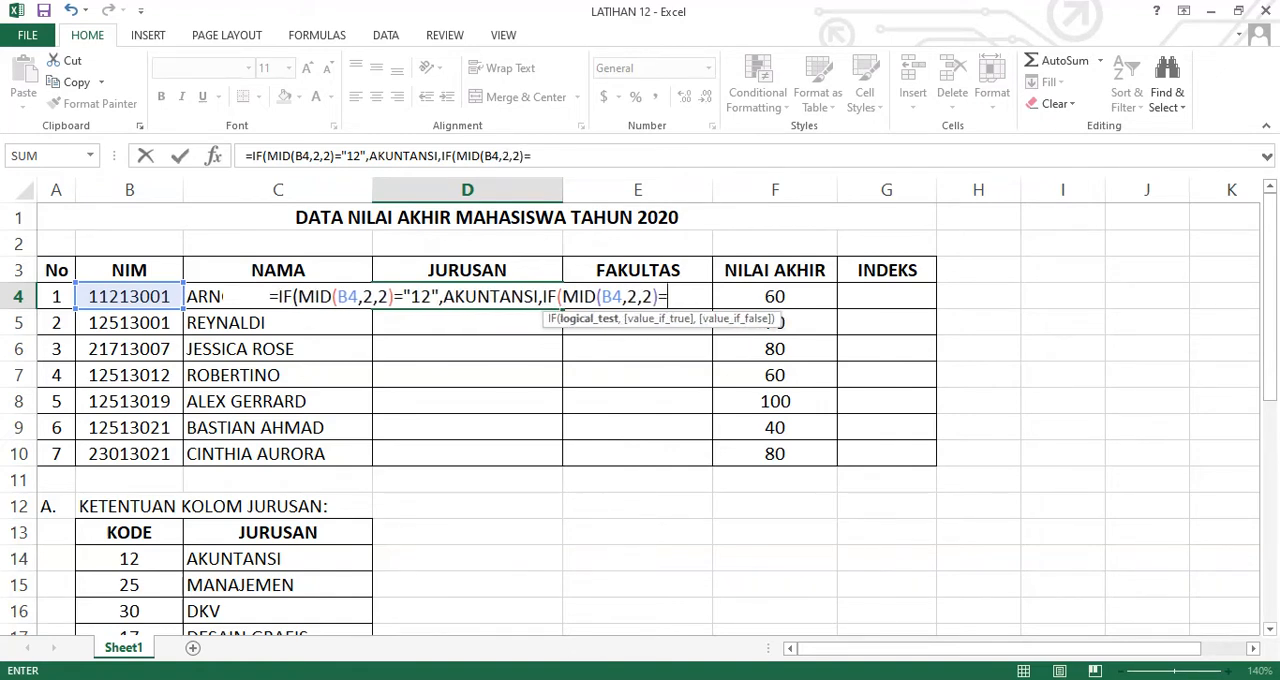
text("25")
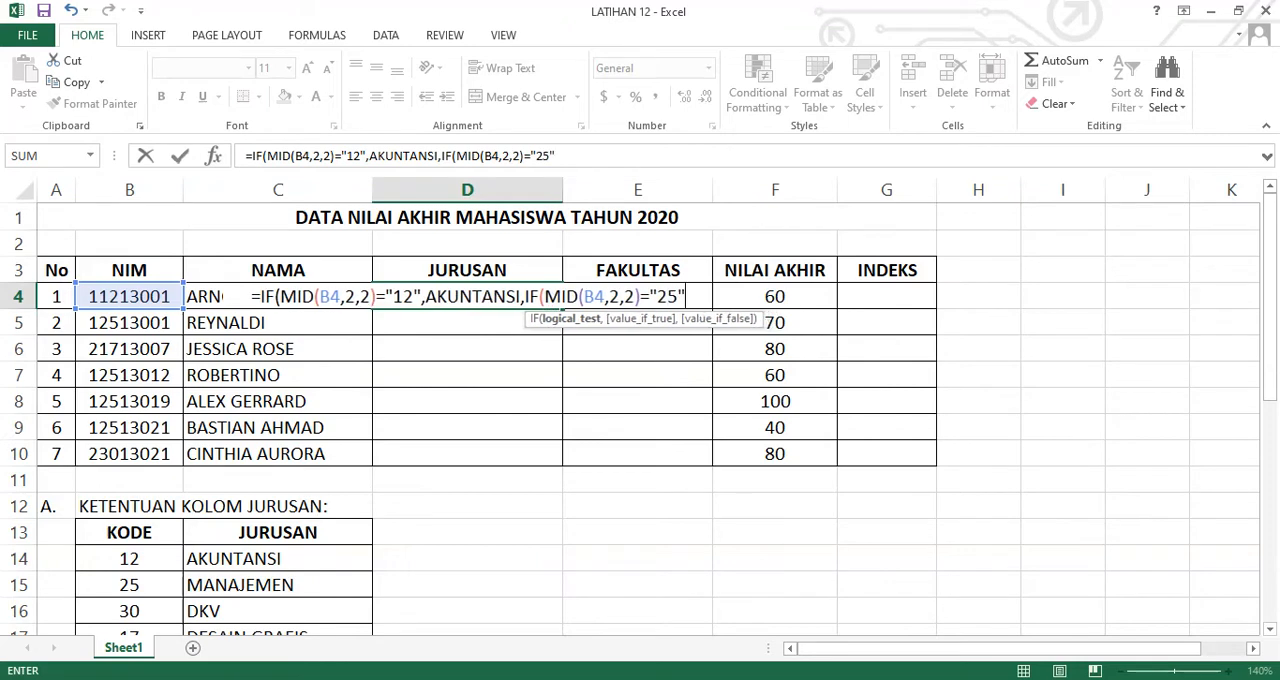
text(,)
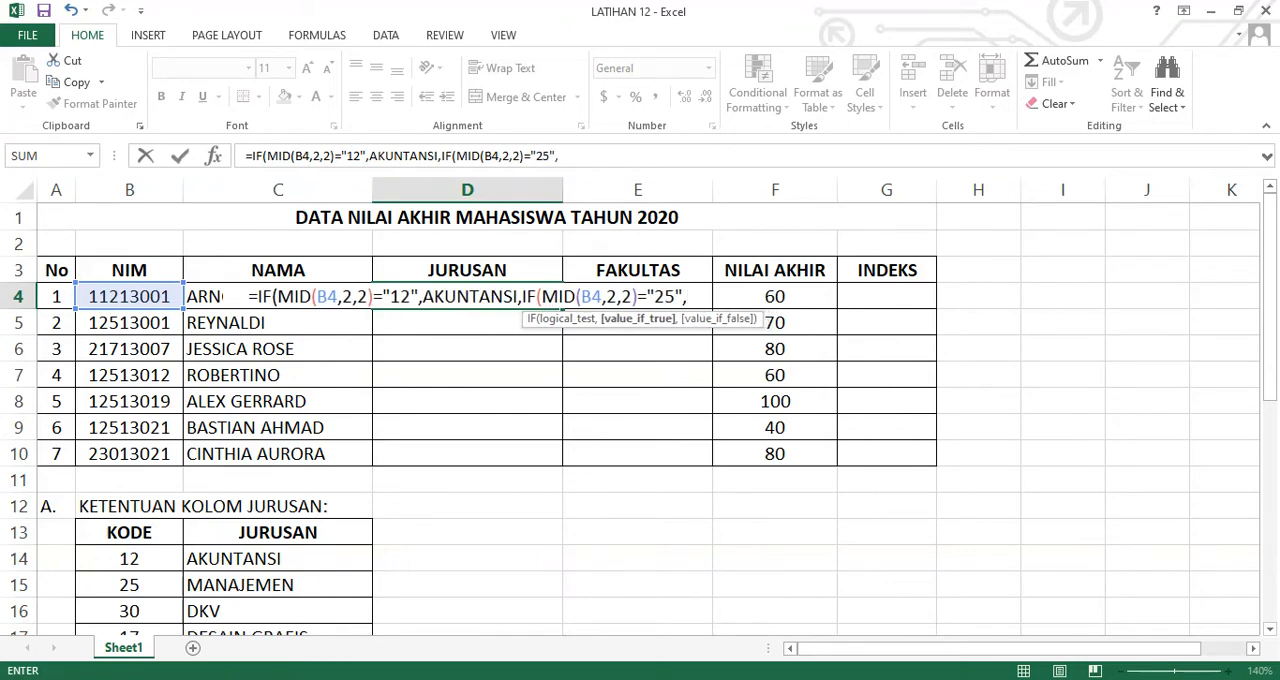
text("MANAJEMEN)
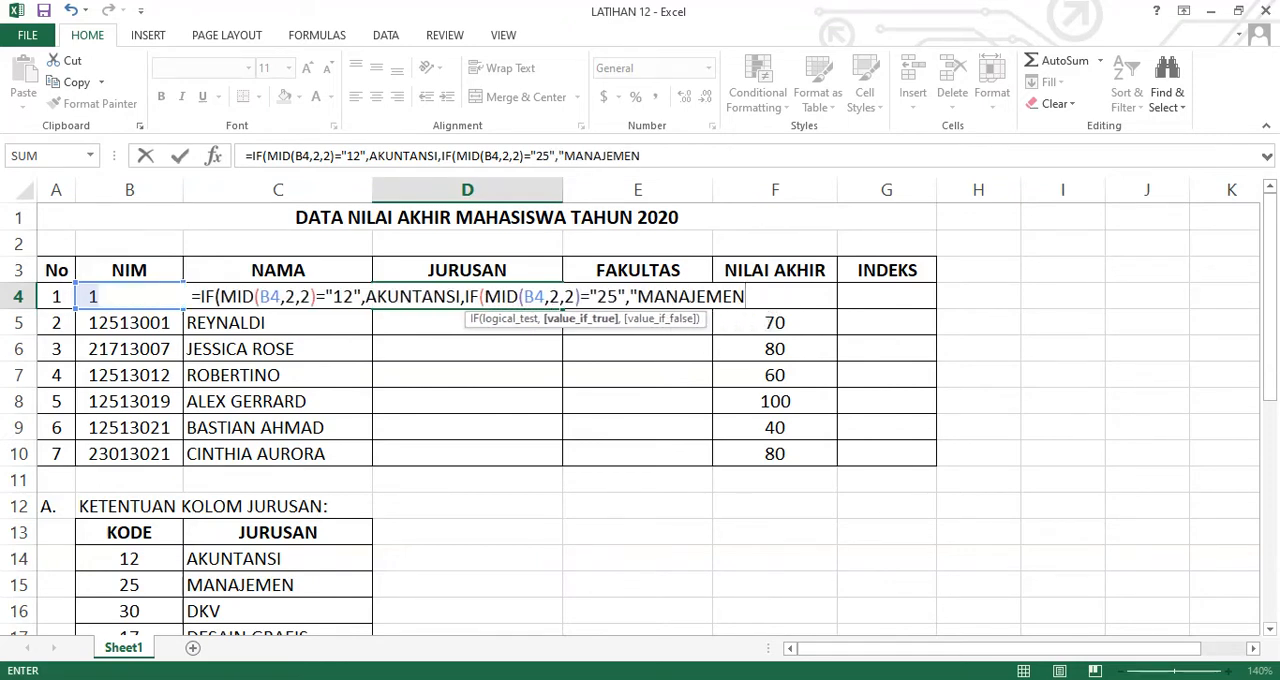
text(",)
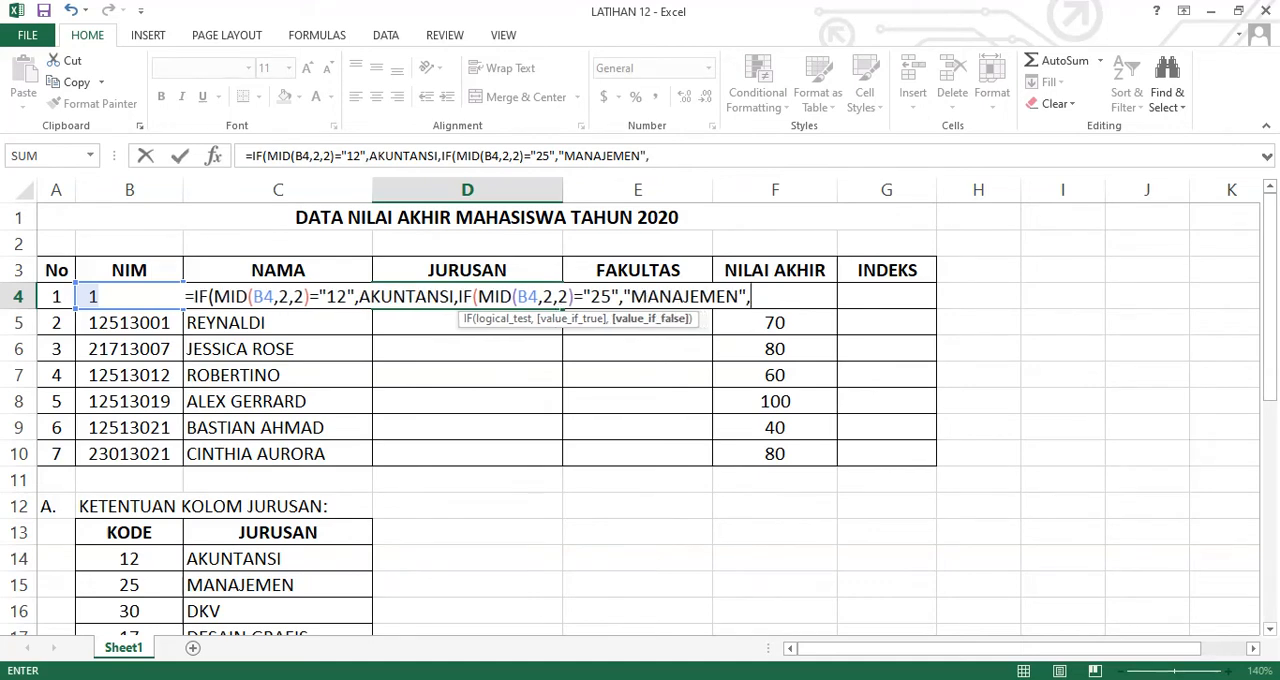
text(IF)
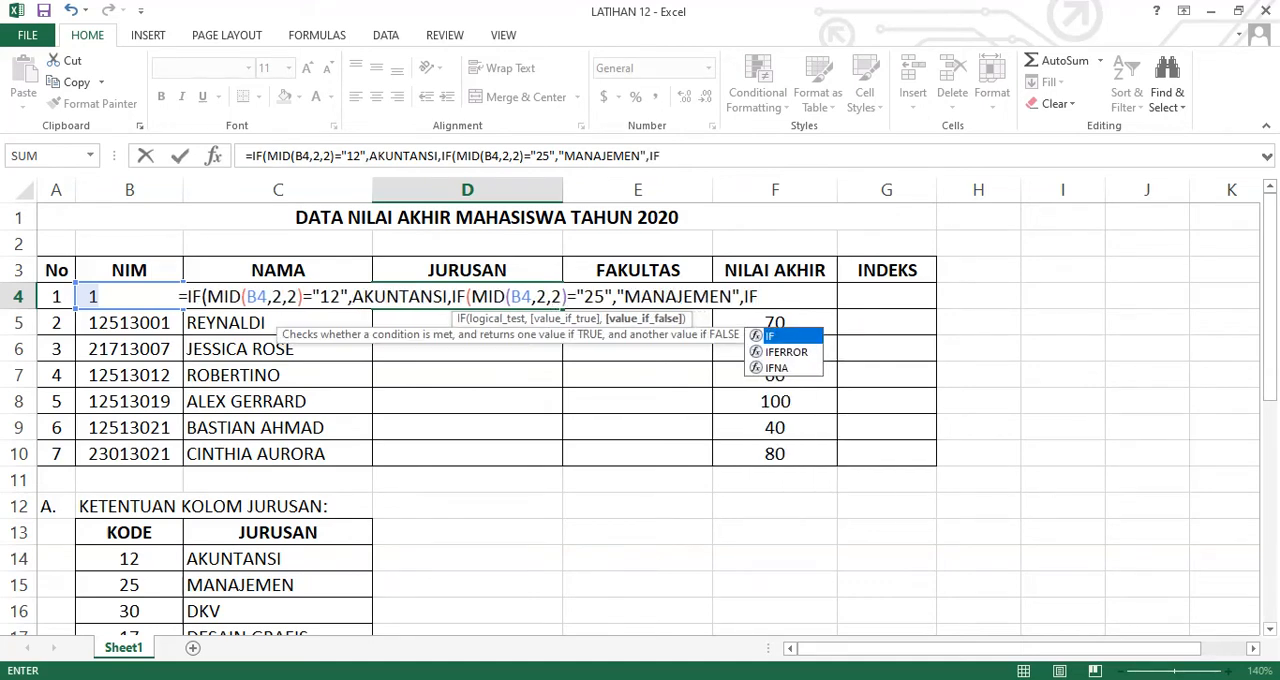
text((MID(B)
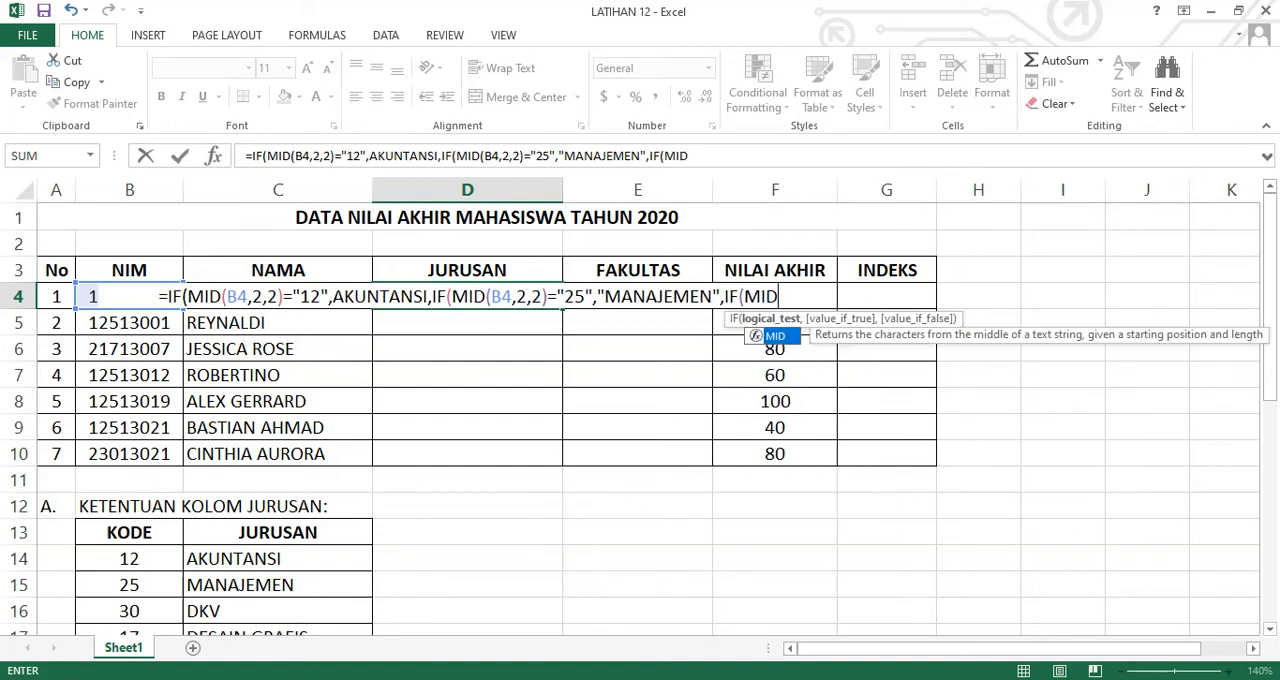
text(4,)
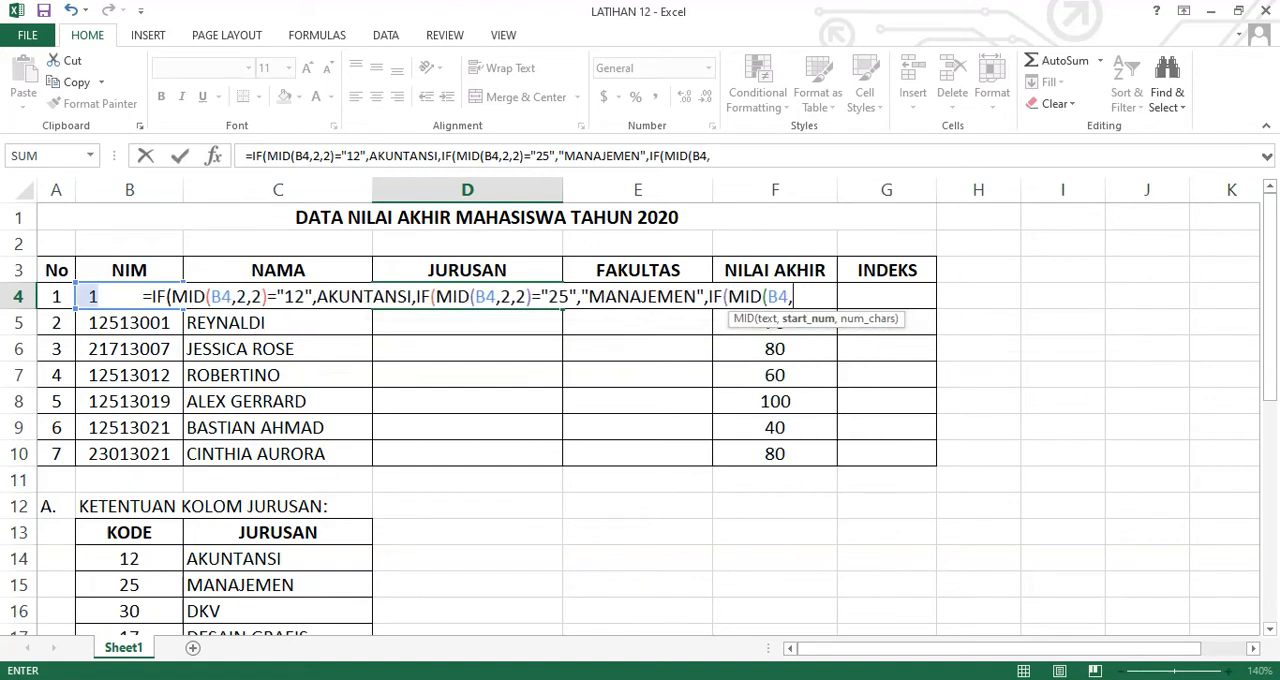
text(2,2)
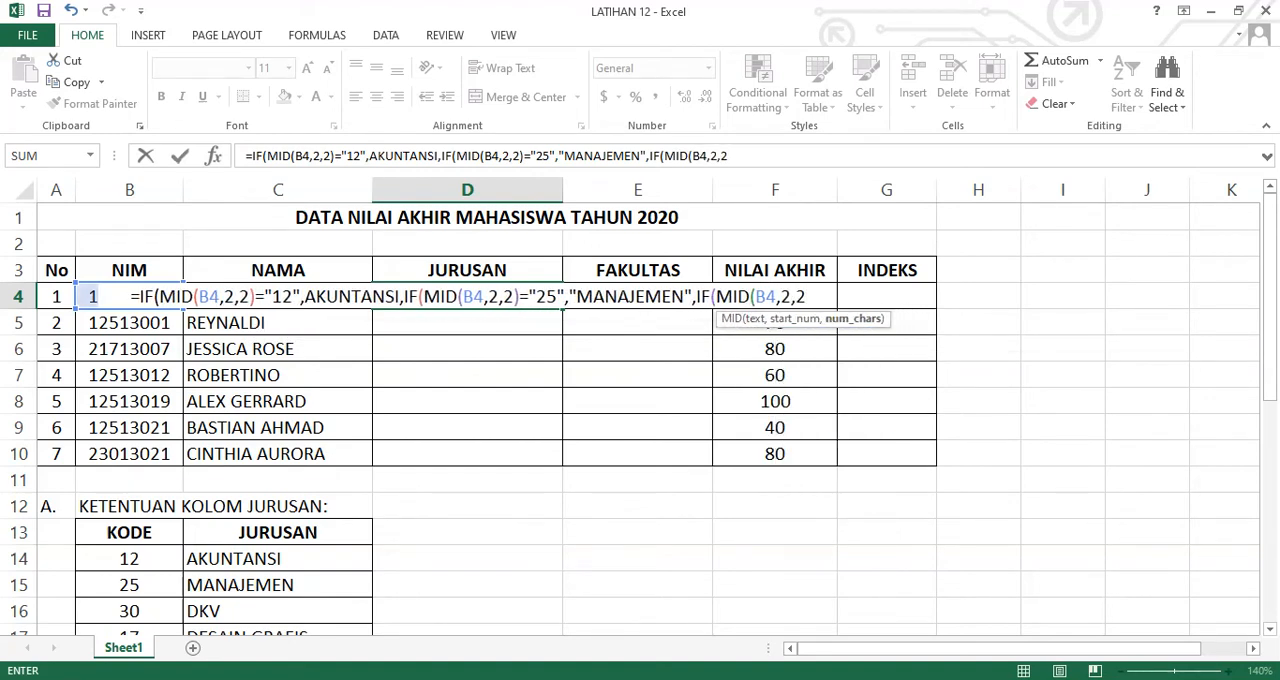
text()=)
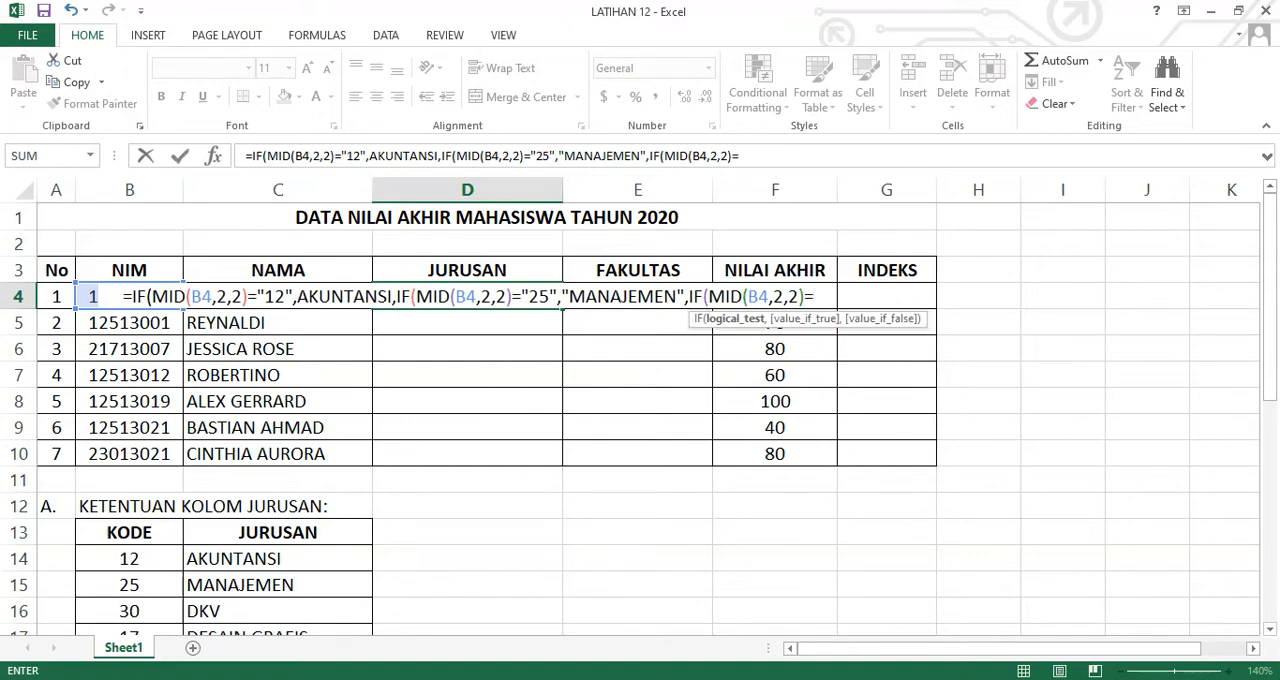
text("30")
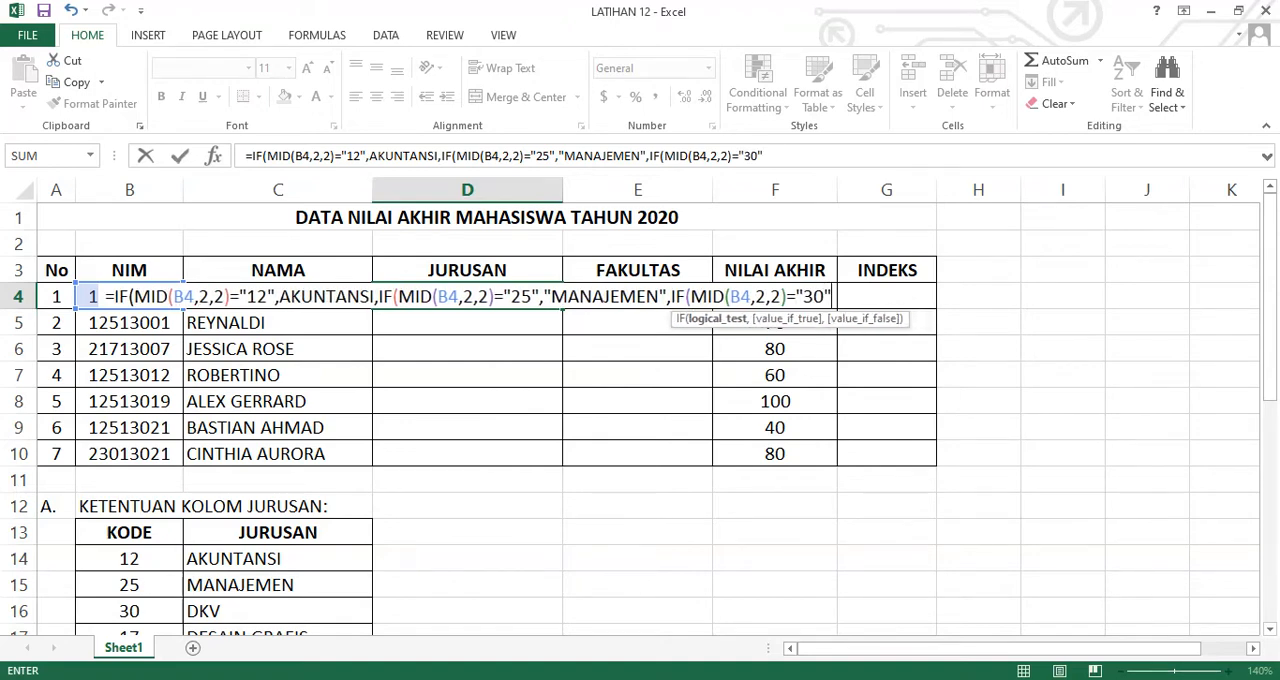
text(,"DKV)
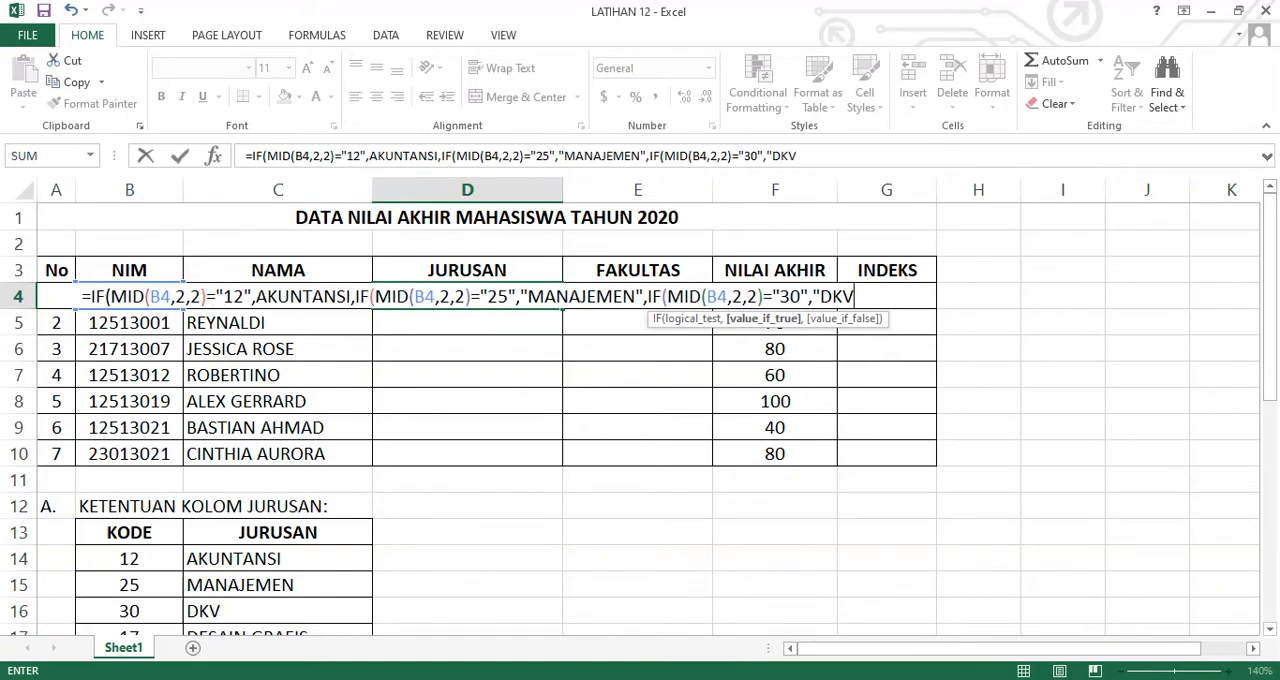
text(")
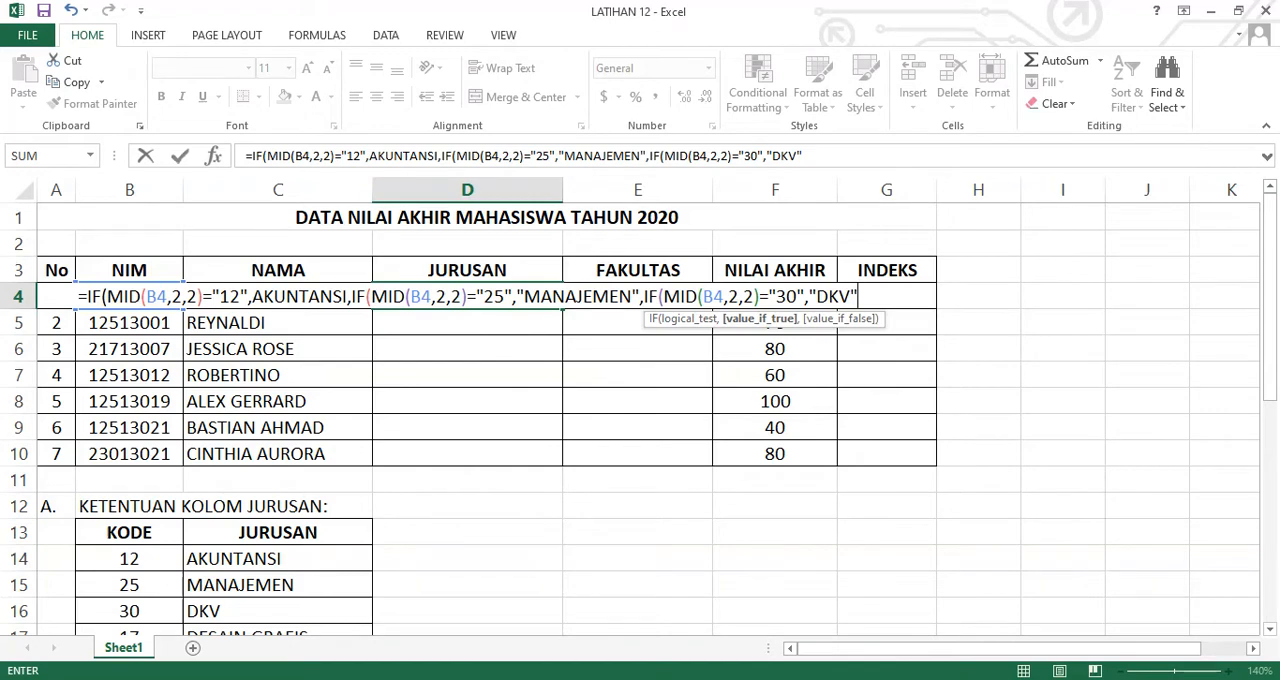
text(,")
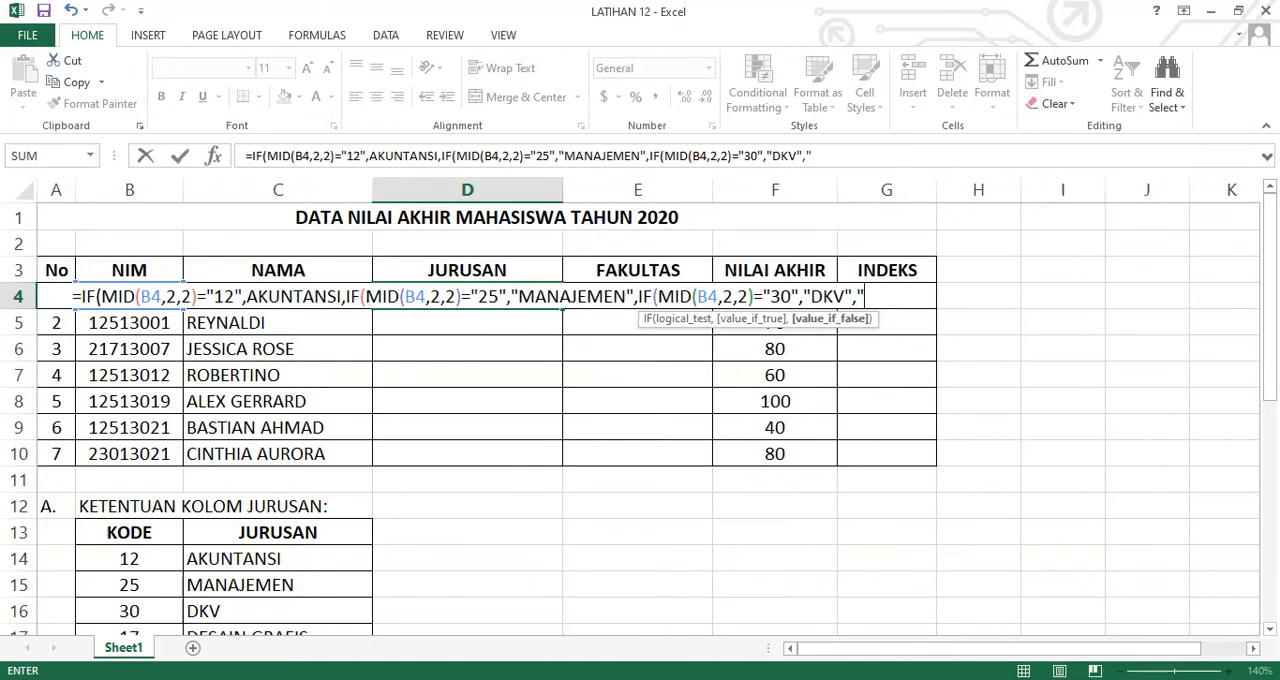
text(DESAIN)
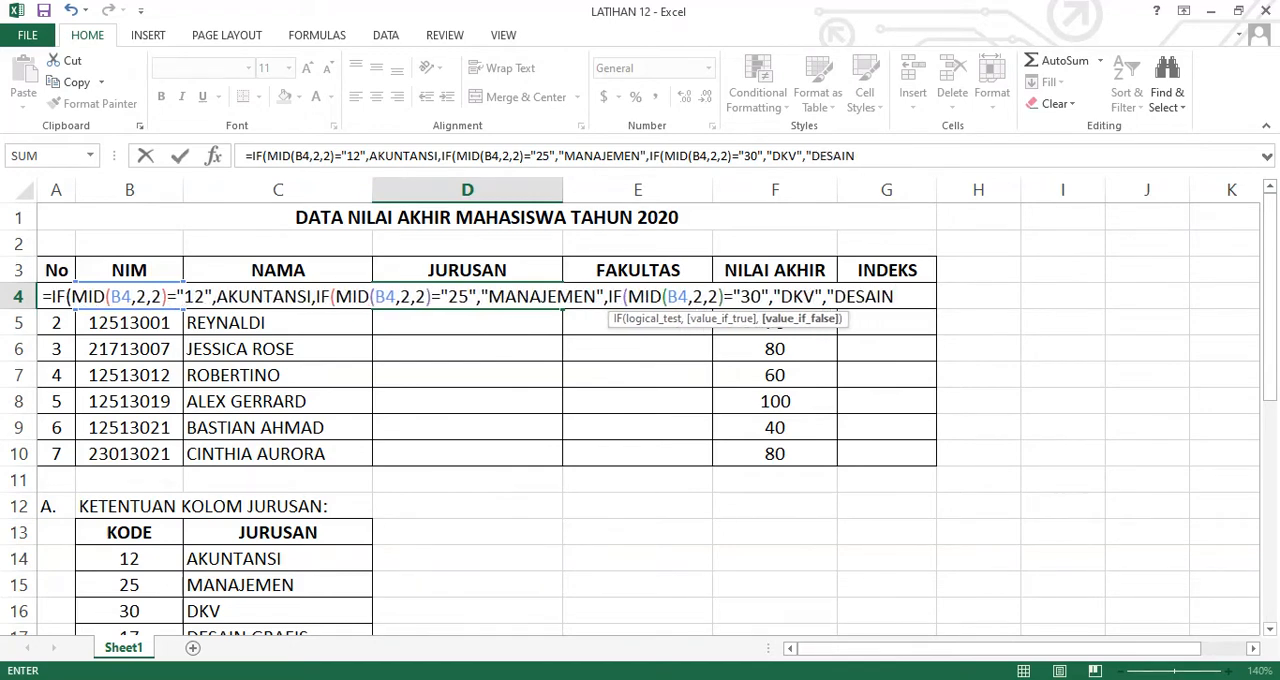
text( GRAFIS")
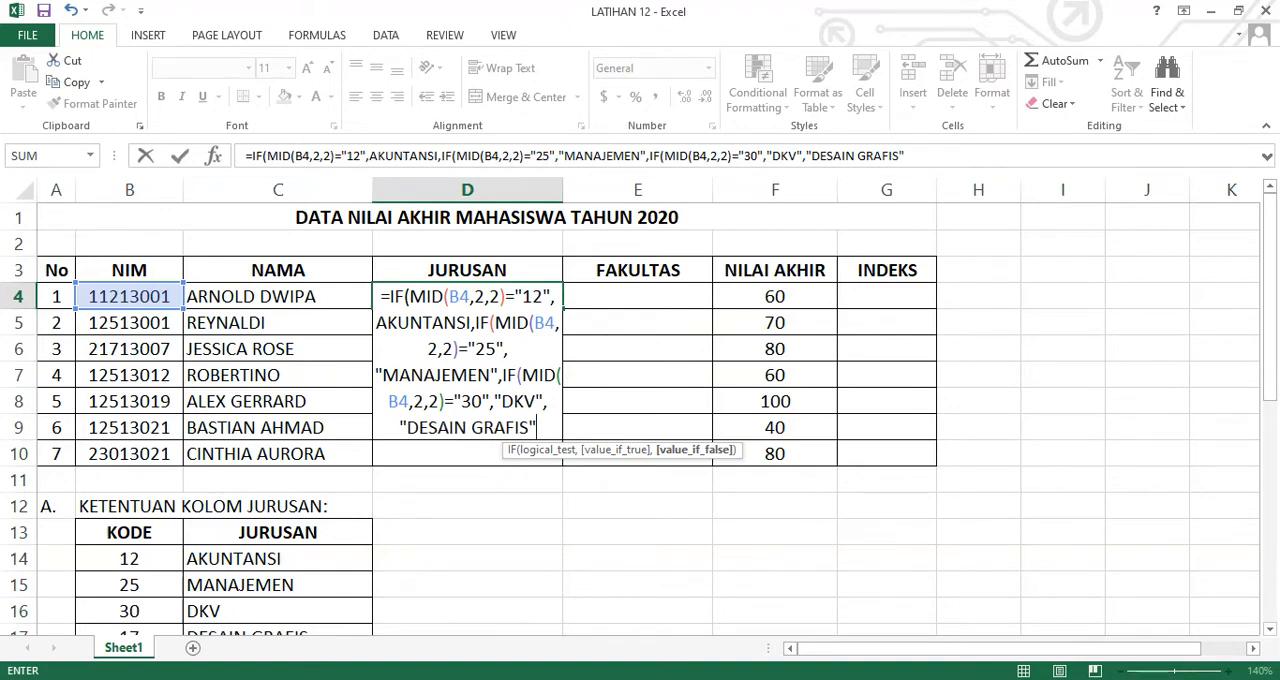
text())))
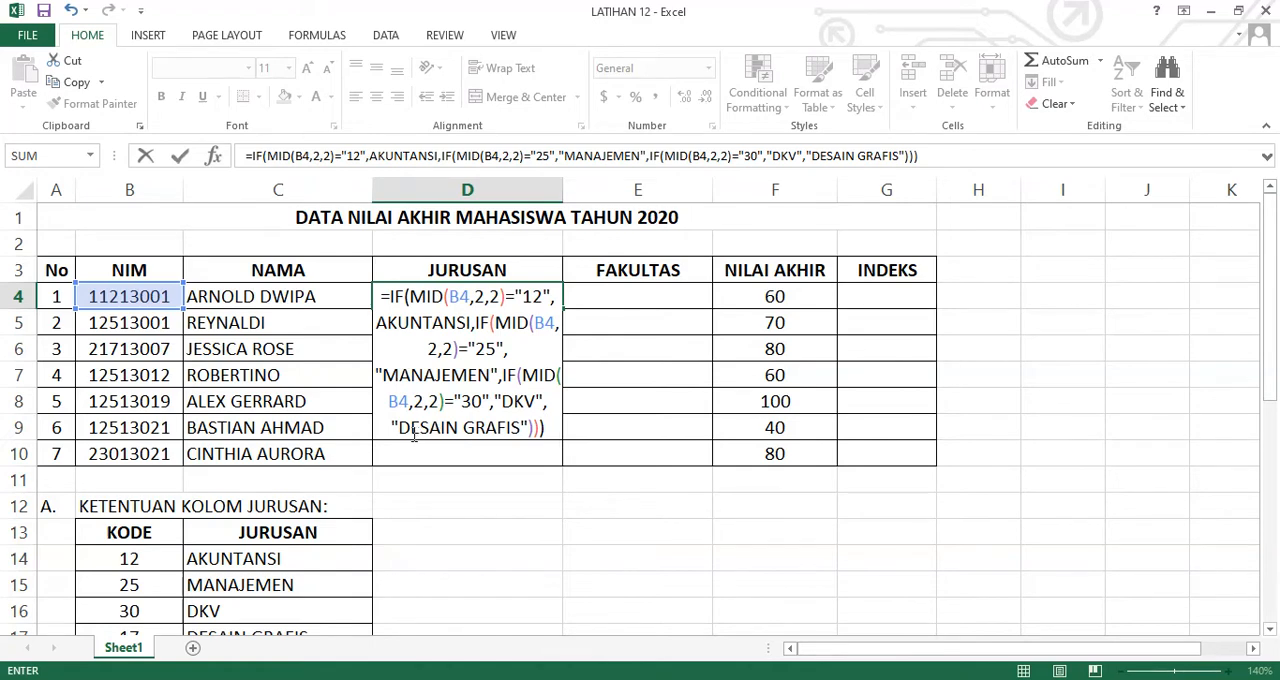
Complete the D4 formula with "DESAIN GRAFIS" as the final alternative, close all three IFs, enter it and reselect D4
key(Return)
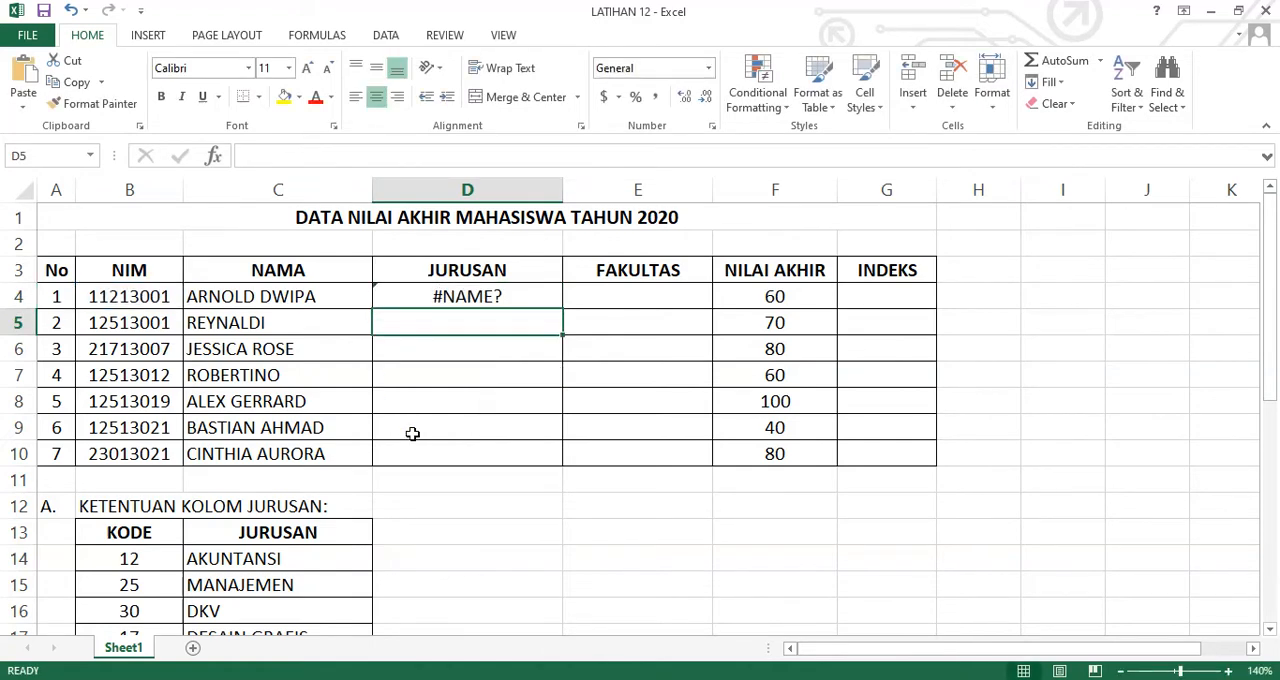
key(Up)
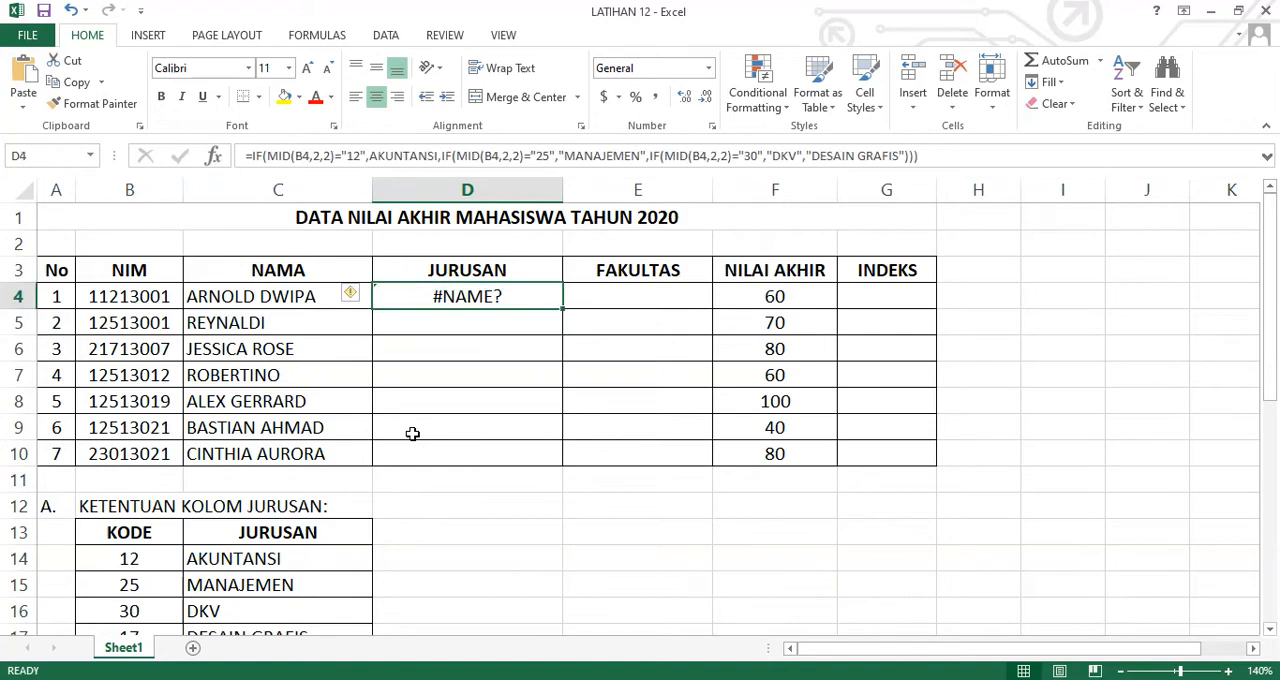
Correct the D4 formula by enclosing AKUNTANSI in quotation marks, and enter it again
key(F2)
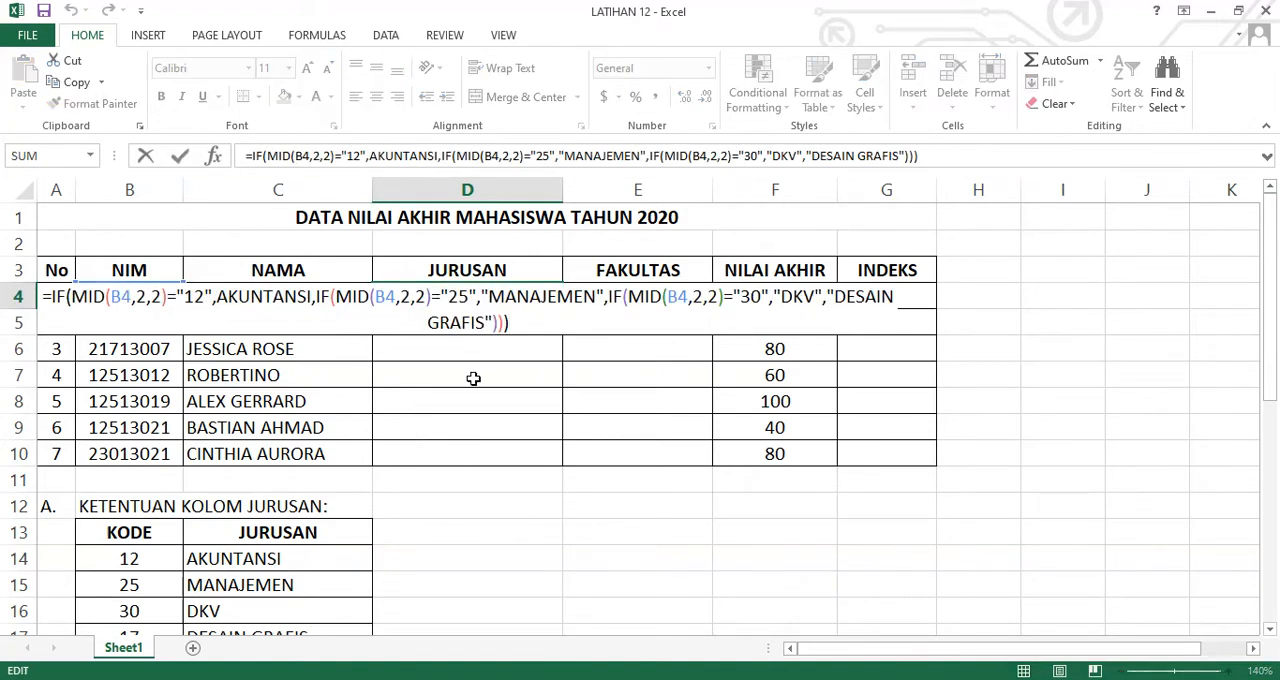
click(218, 296)
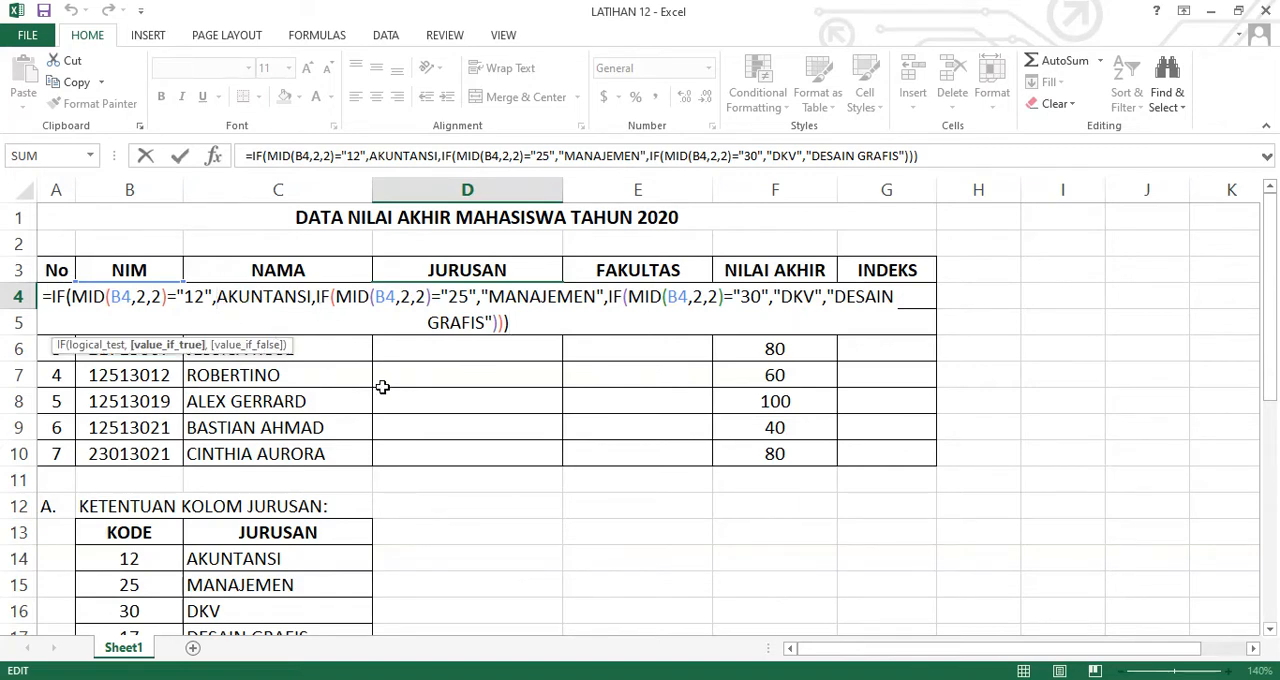
text(")
key(Right)
key(Right)
key(Right)
key(Right)
key(Right)
key(Right)
key(Right)
key(Right)
key(Right)
key(Right)
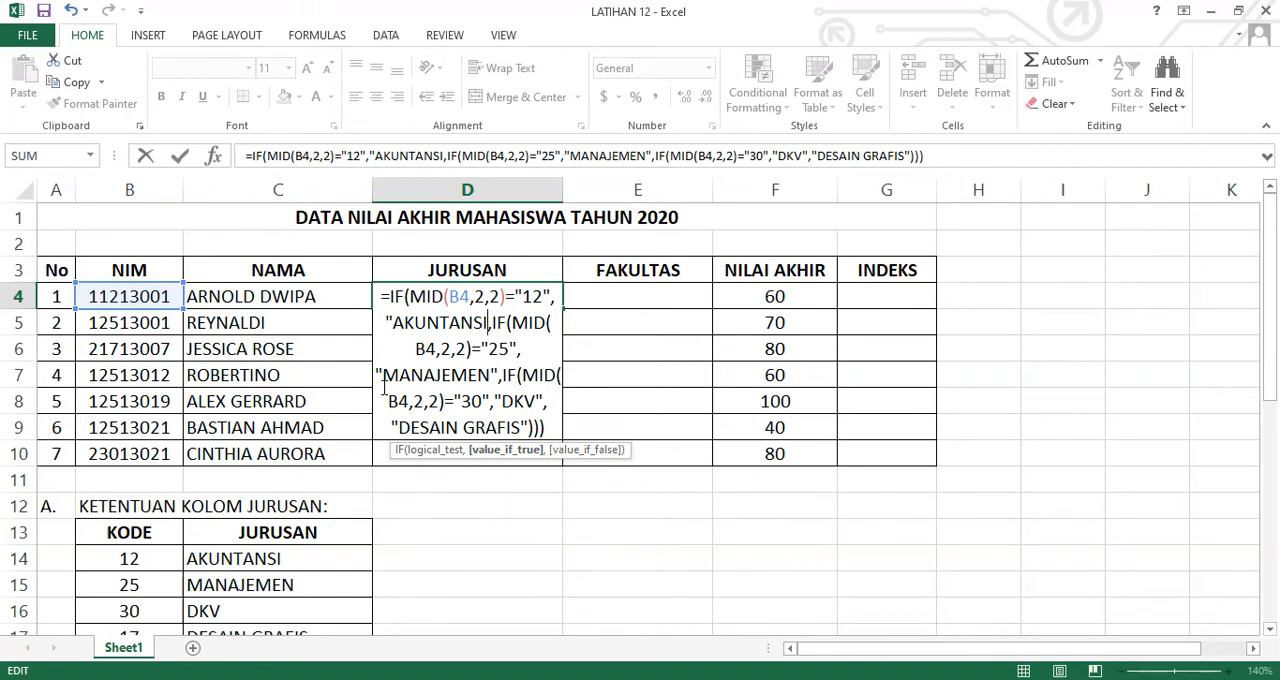
key(Left)
text(")
key(Return)
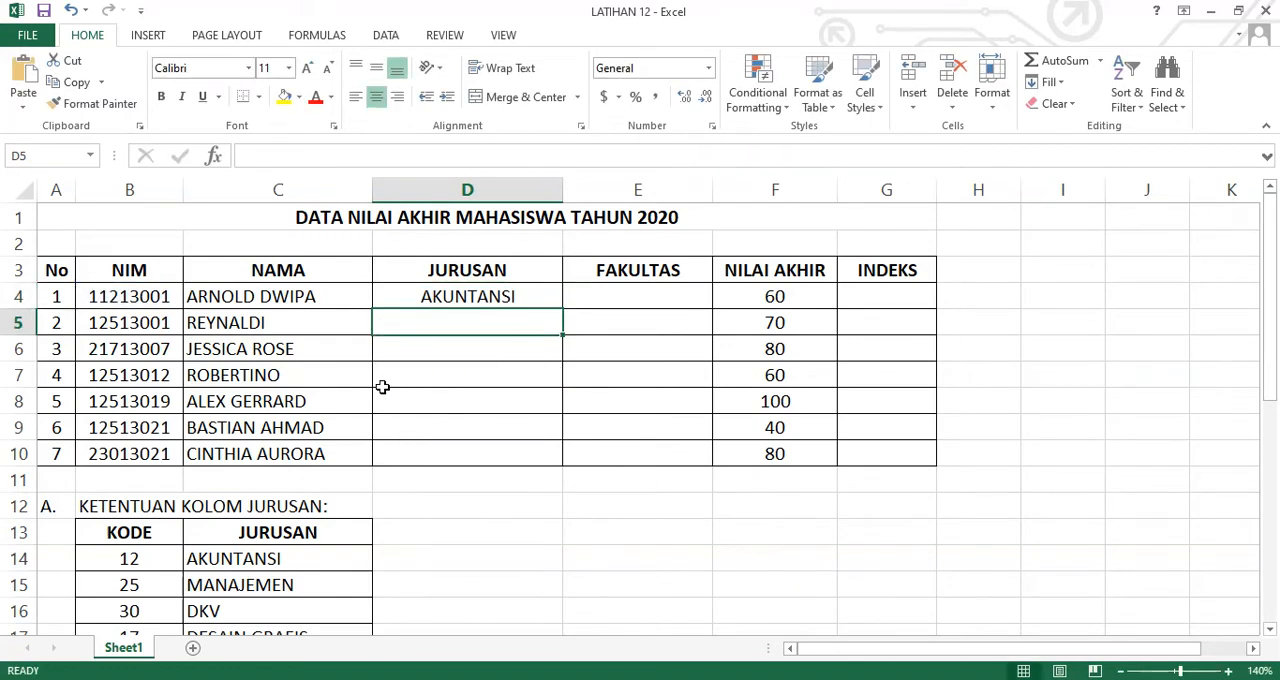
Copy the JURUSAN formula from D4 down through D10 for all remaining students
click(538, 300)
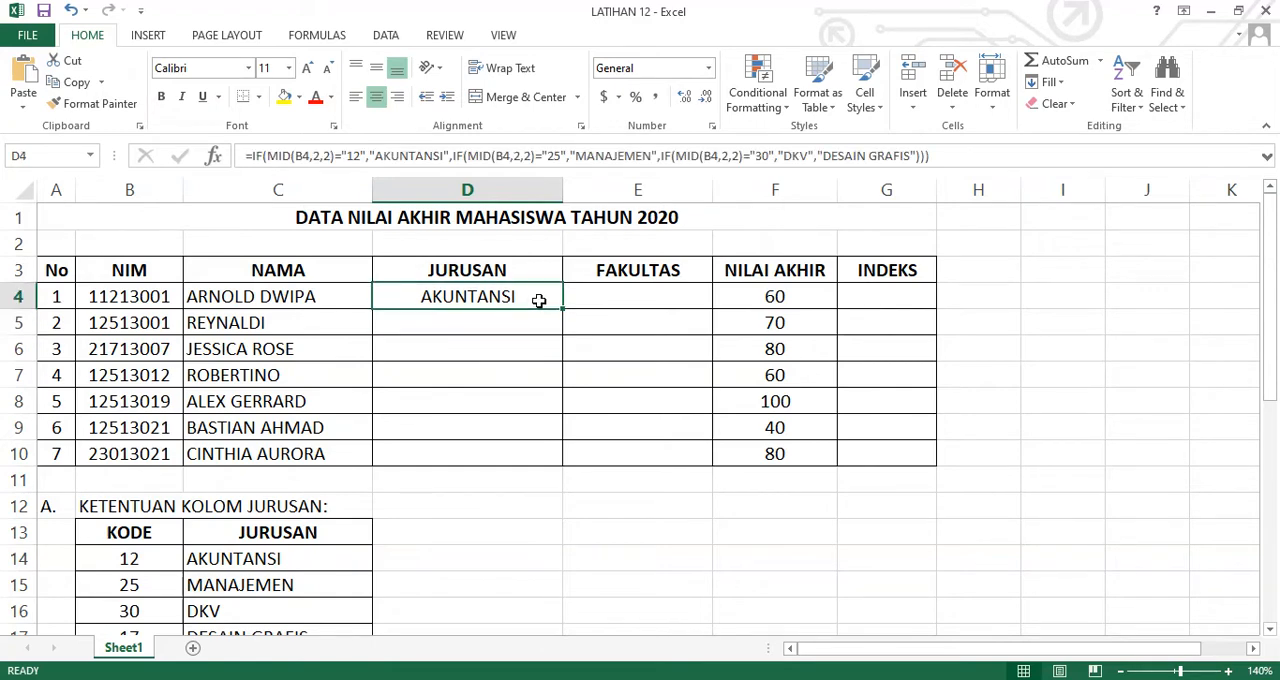
click(510, 322)
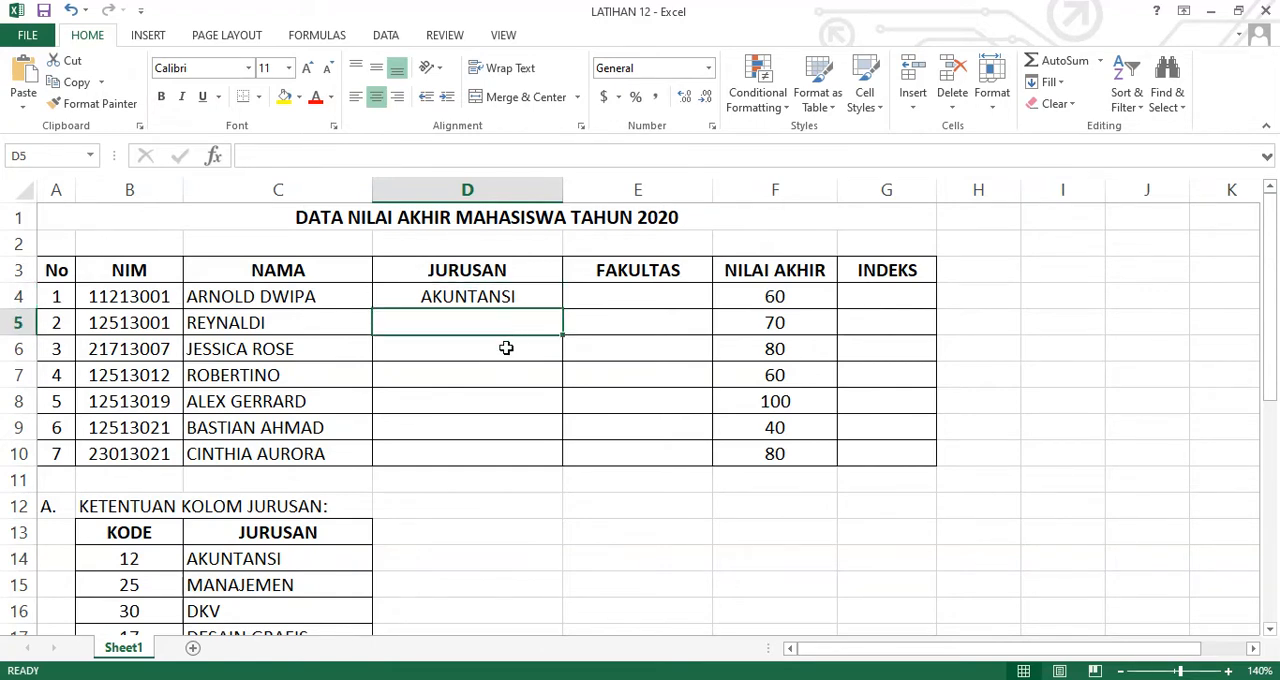
click(506, 348)
click(500, 375)
click(501, 401)
click(503, 432)
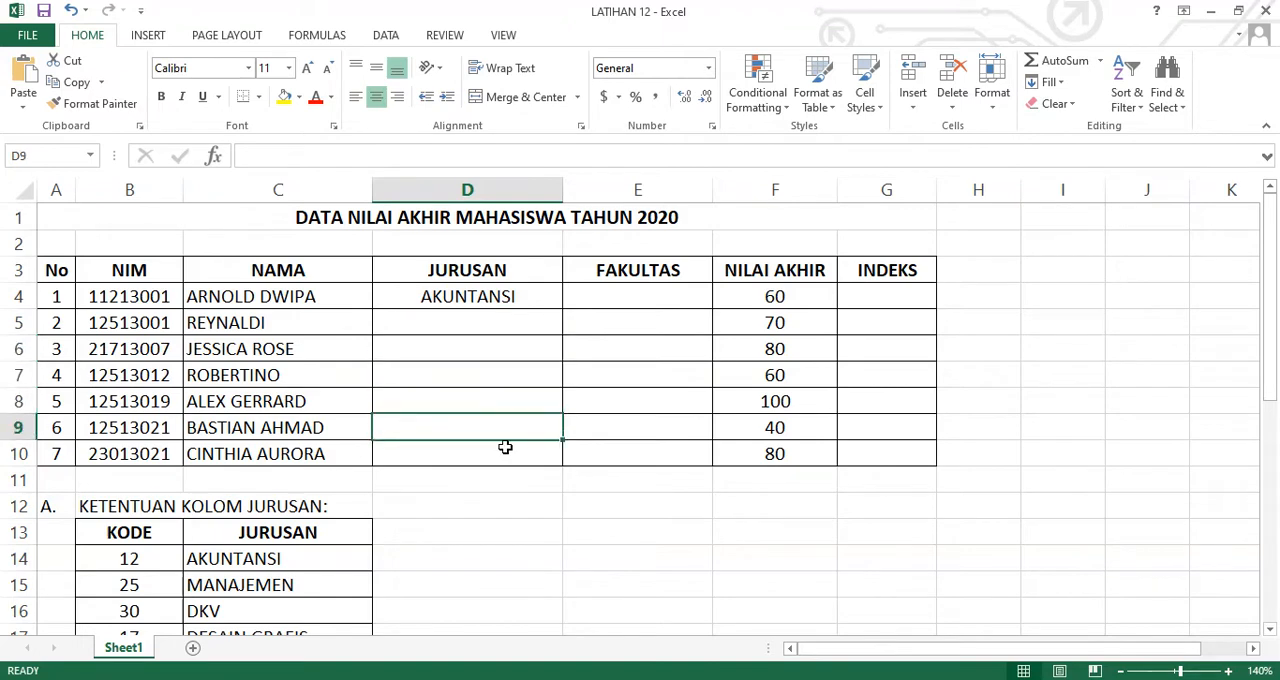
click(505, 447)
click(534, 297)
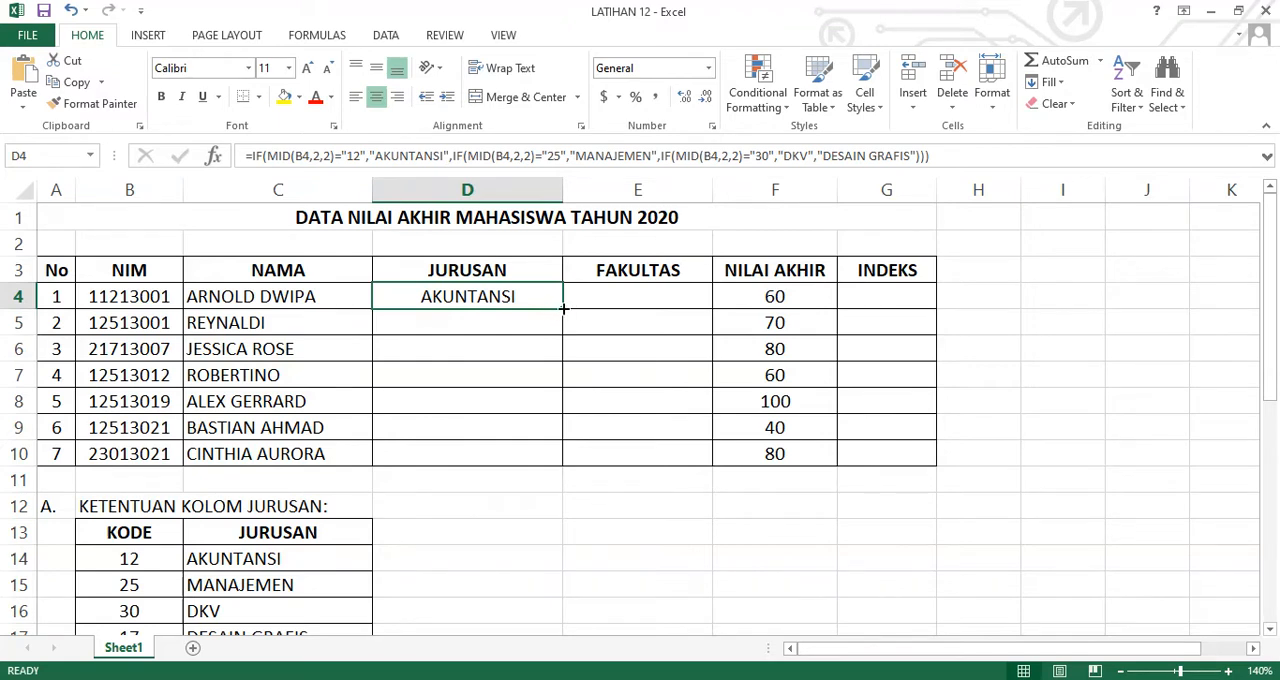
drag(564, 309, 565, 461)
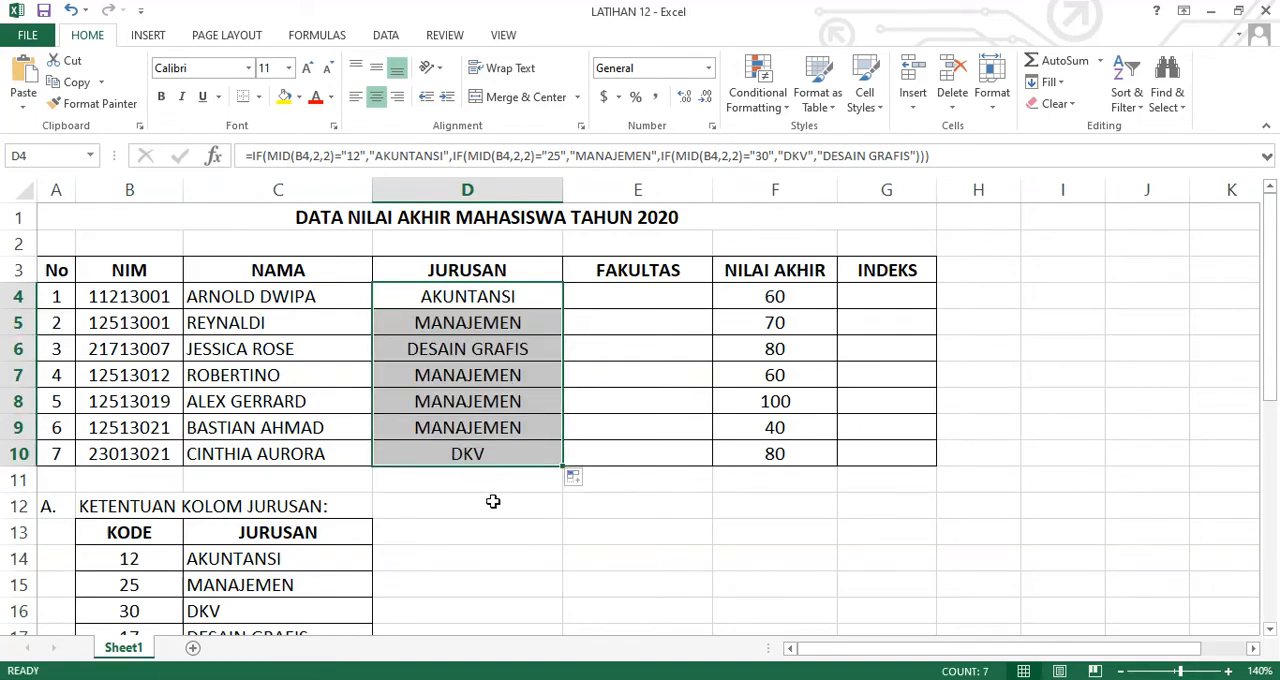
click(493, 501)
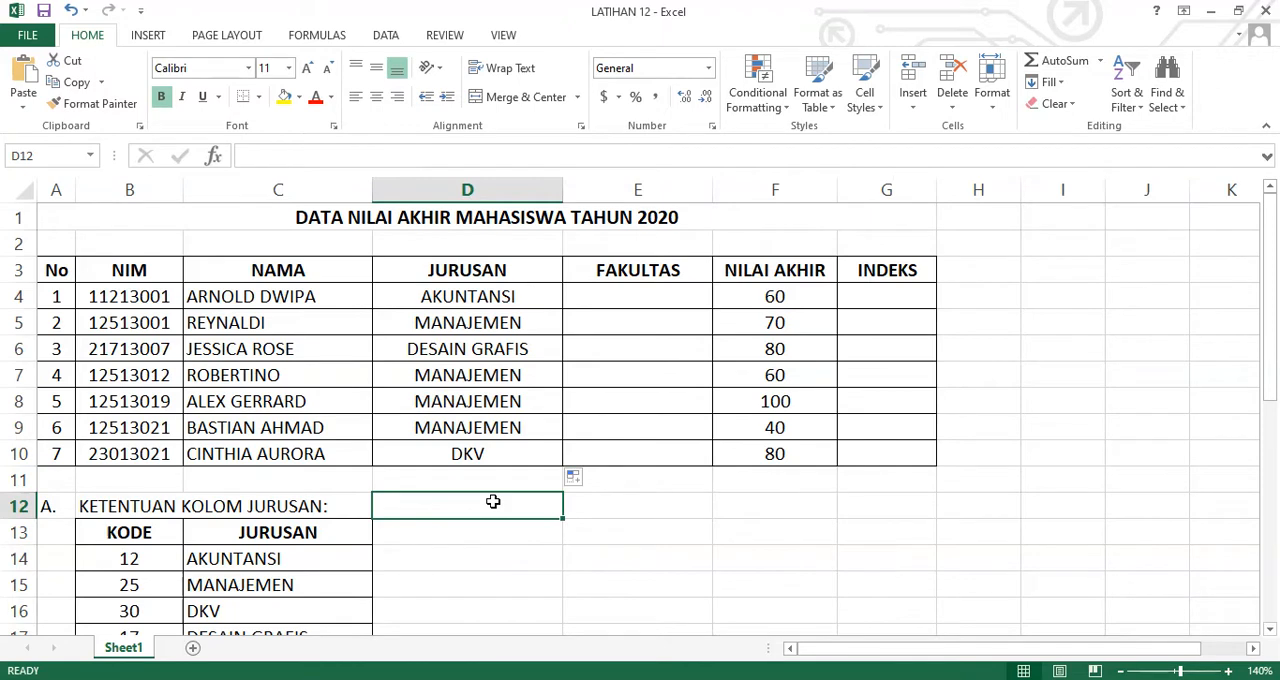
Start the FAKULTAS formula in E4 with =IF(LEFT(B4,1)="1","EKONOMI", as its first condition and result
click(668, 296)
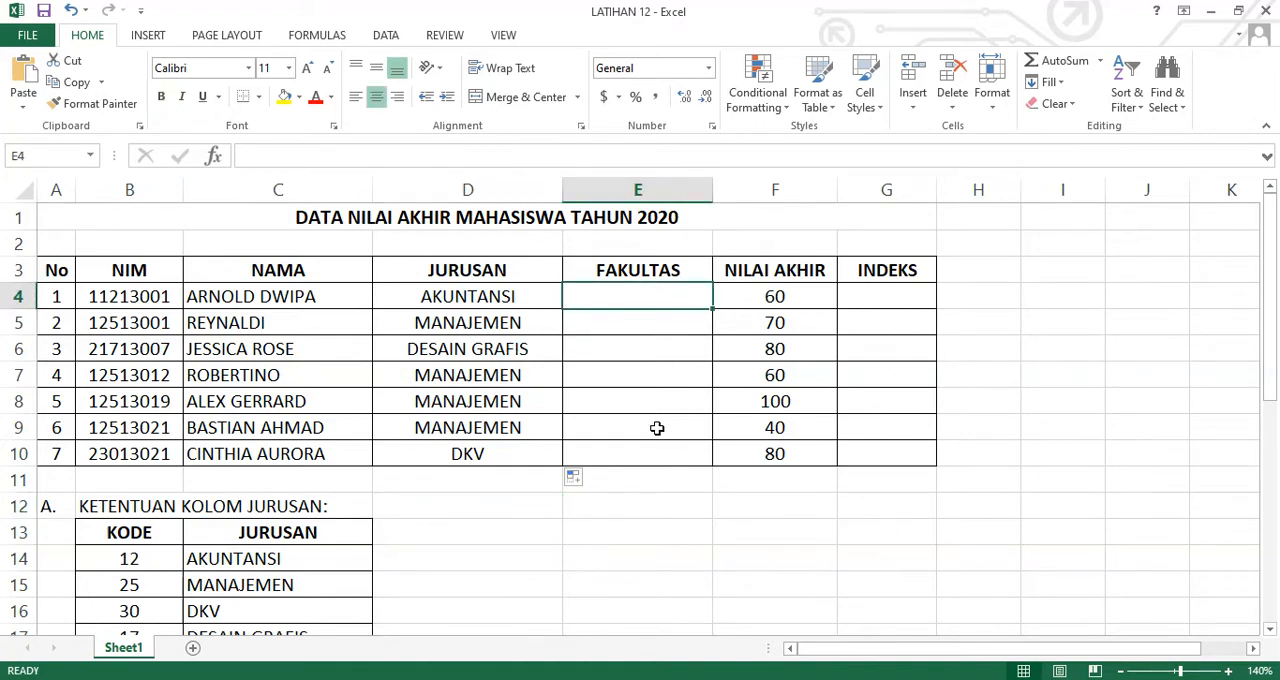
text(=)
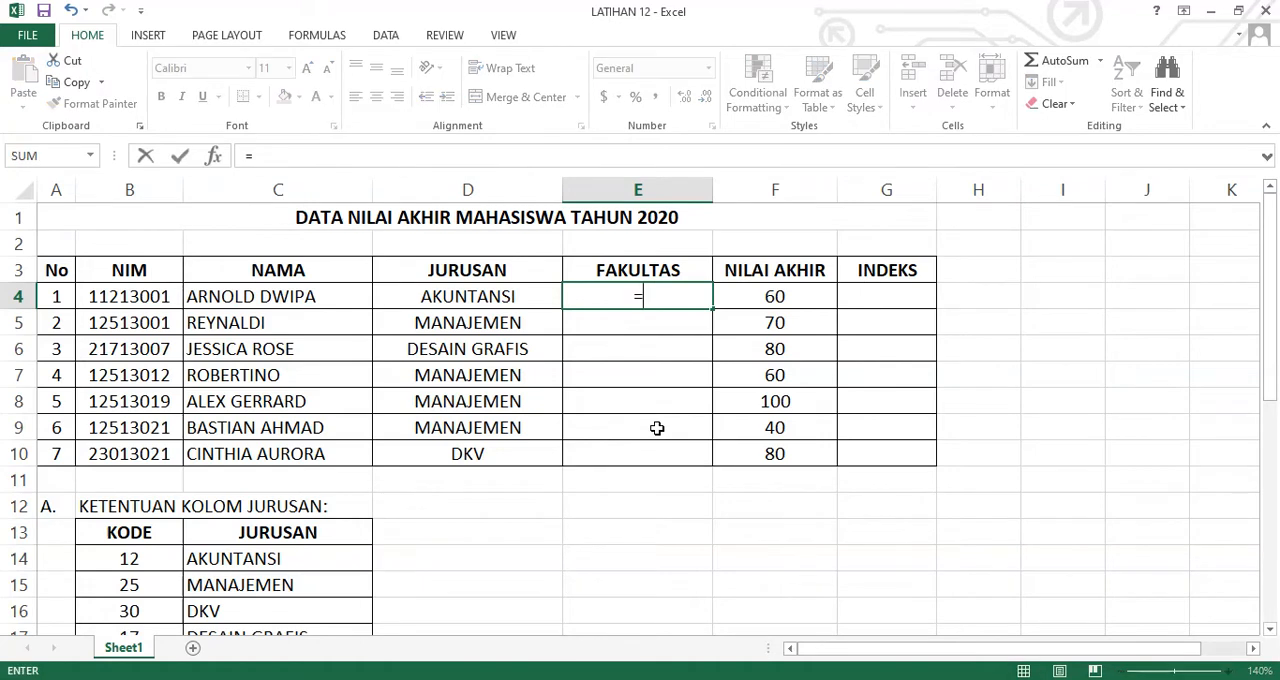
text(IF()
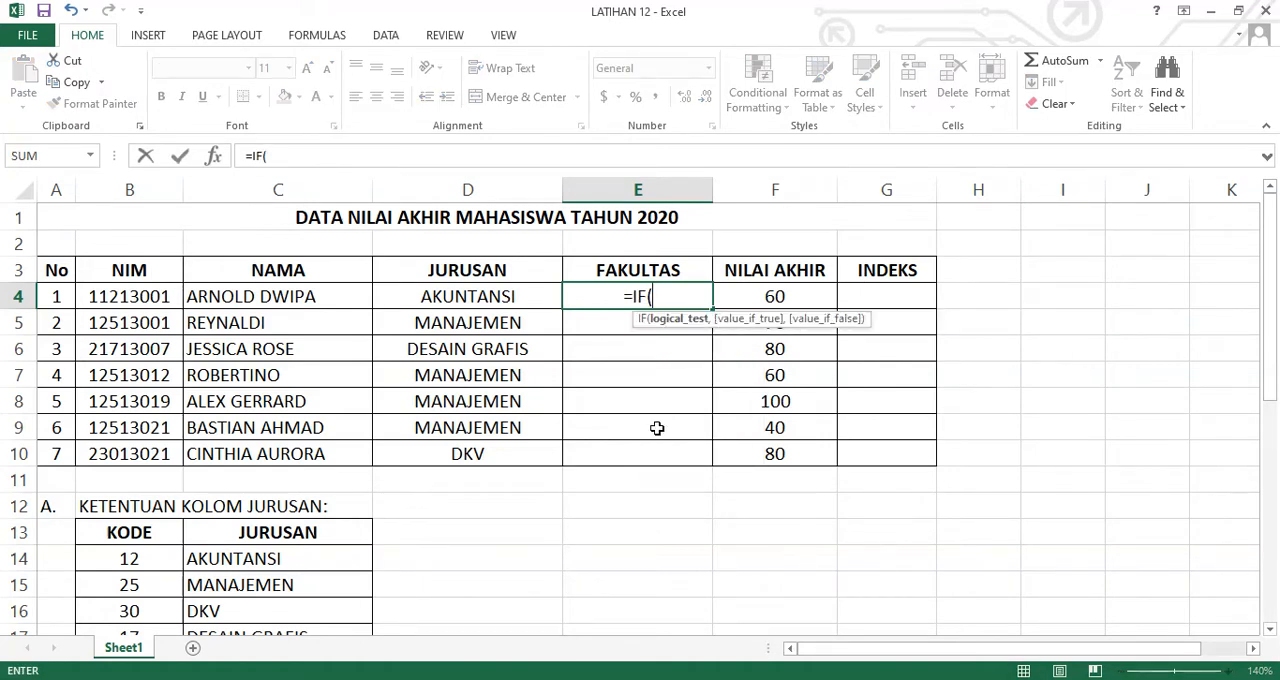
text(LEFT)
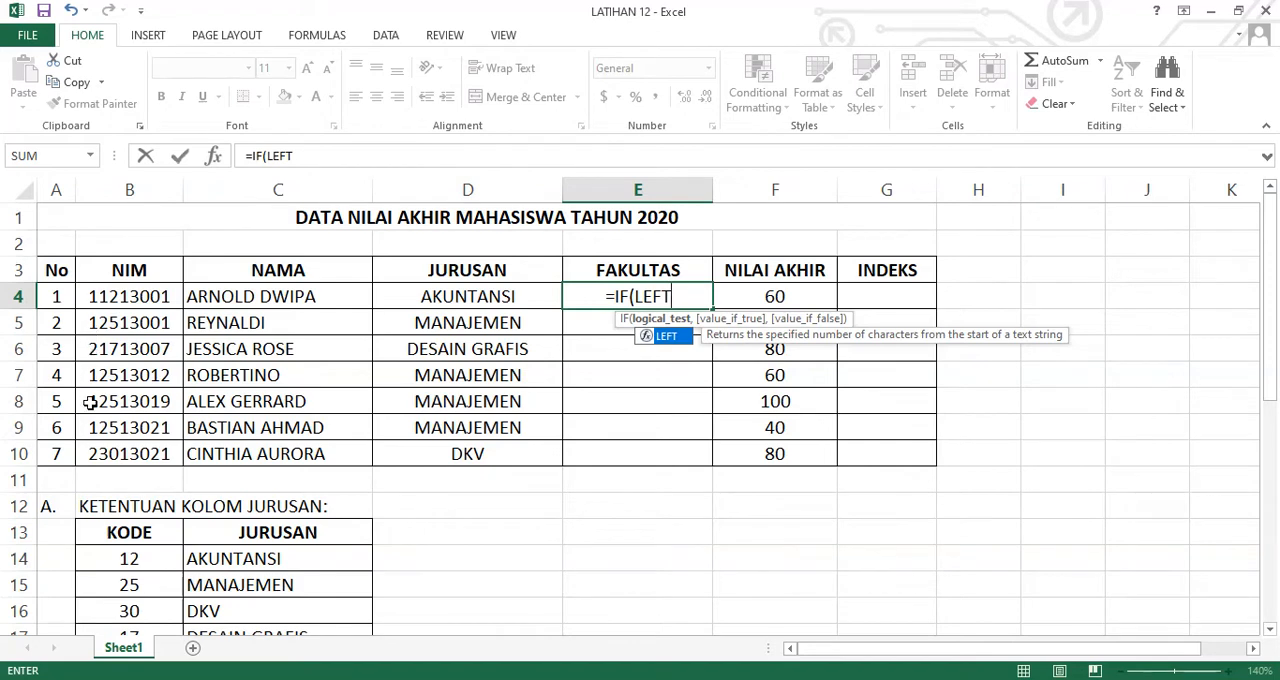
scroll(145, 505, down, 2)
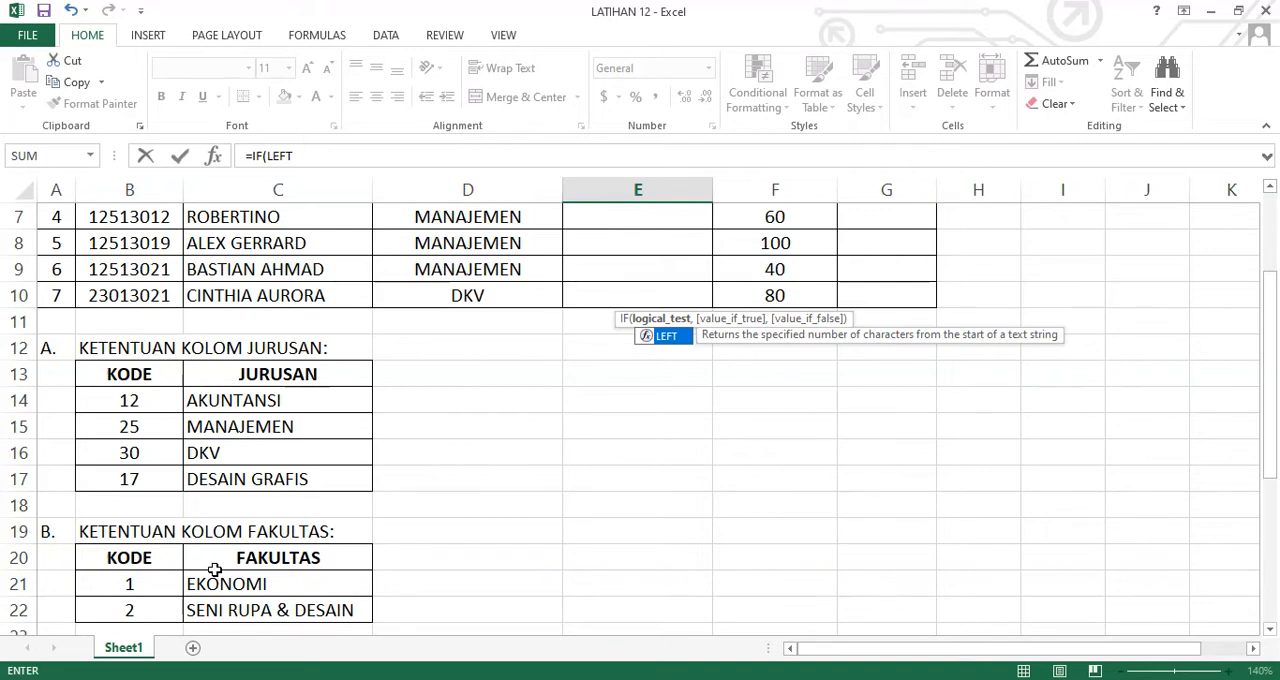
scroll(591, 446, up, 2)
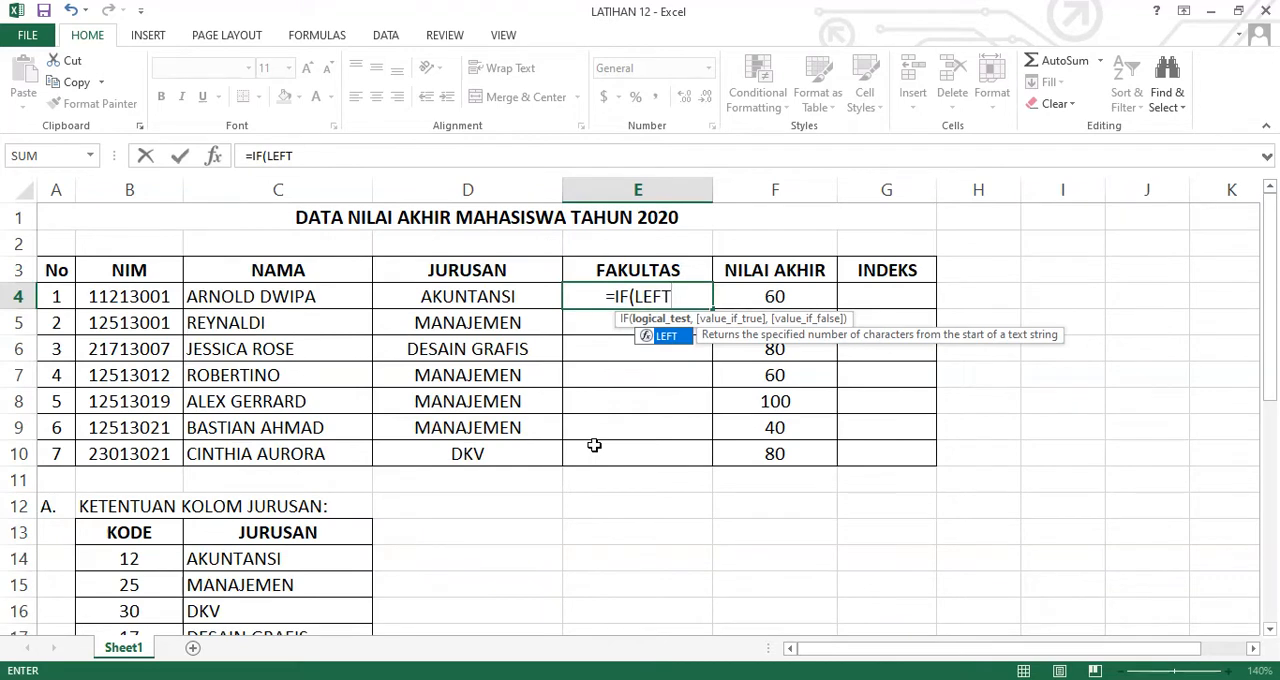
text((B4)
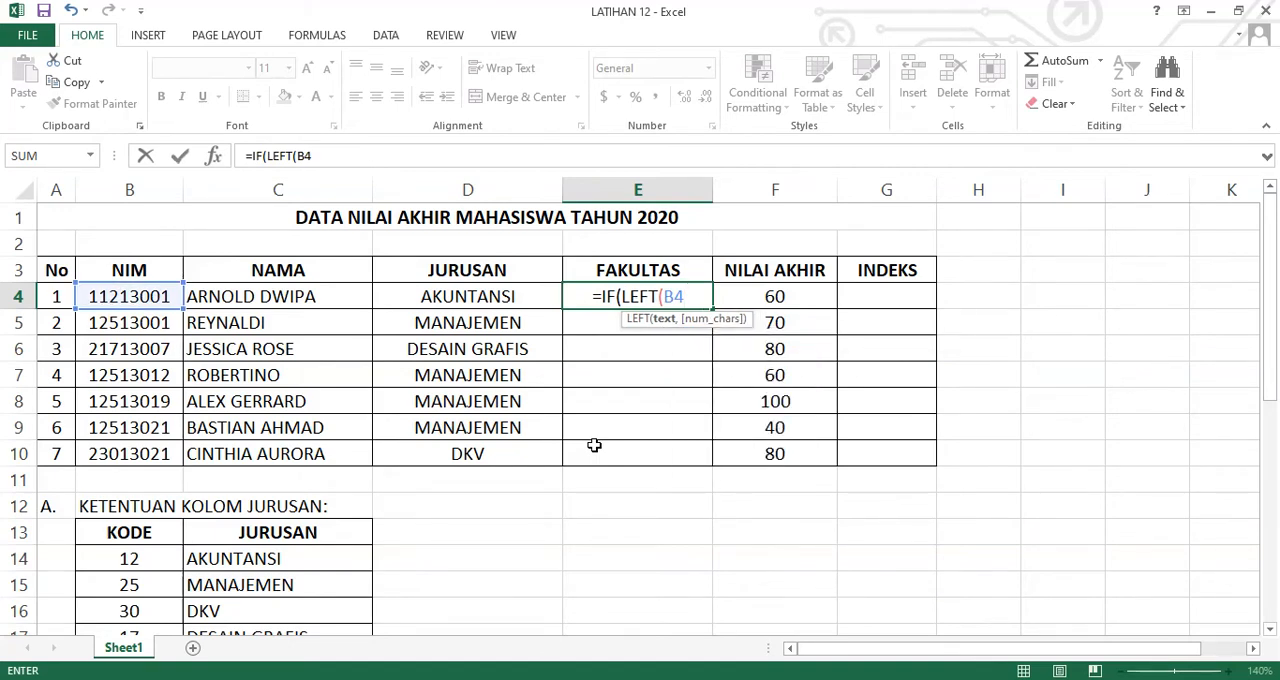
text(,1)
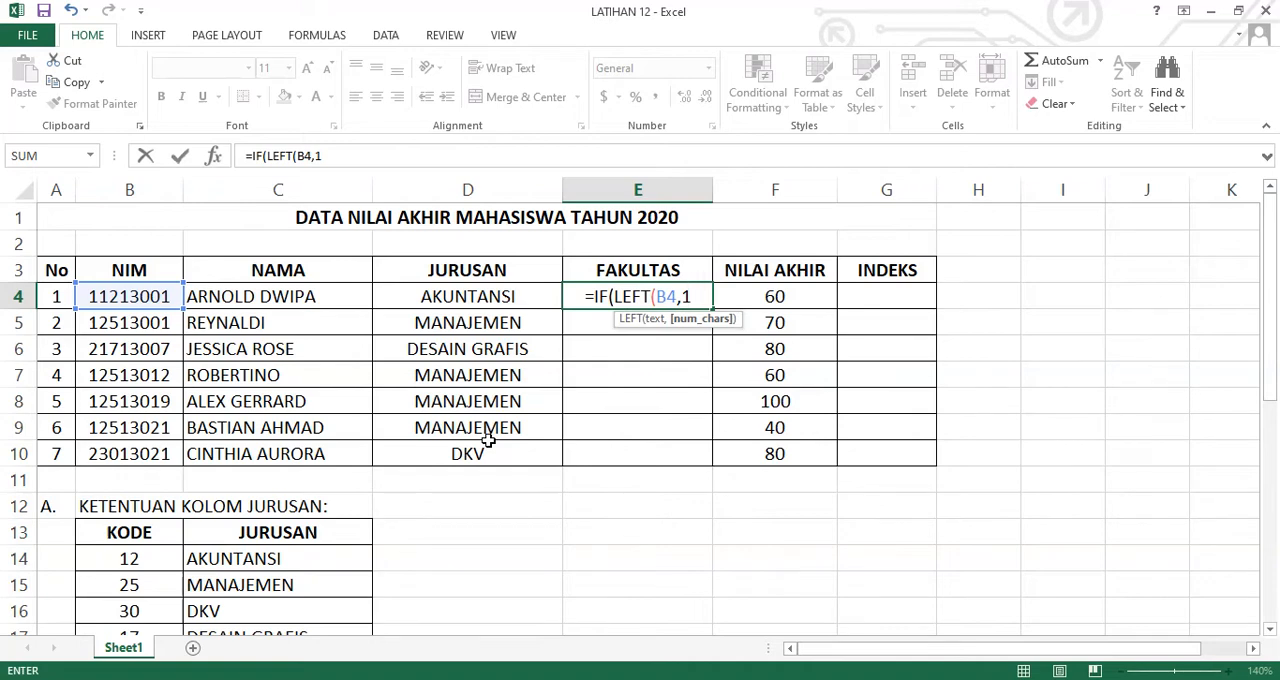
text()="1")
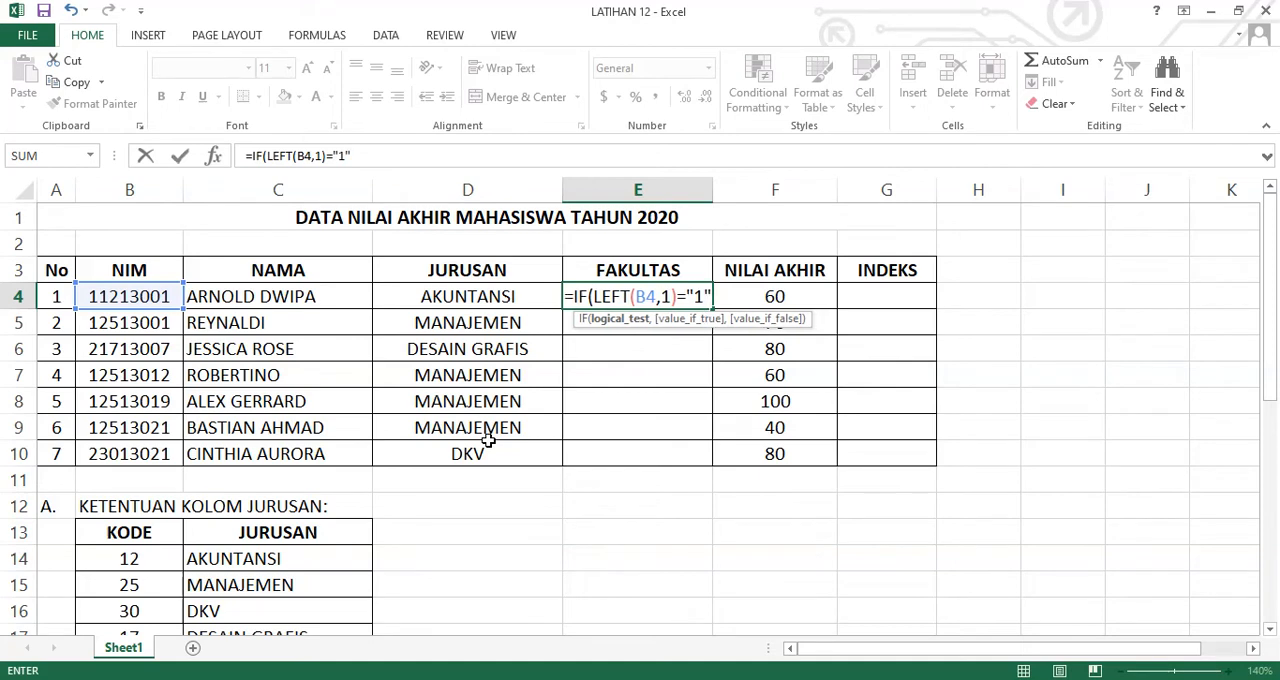
text(,")
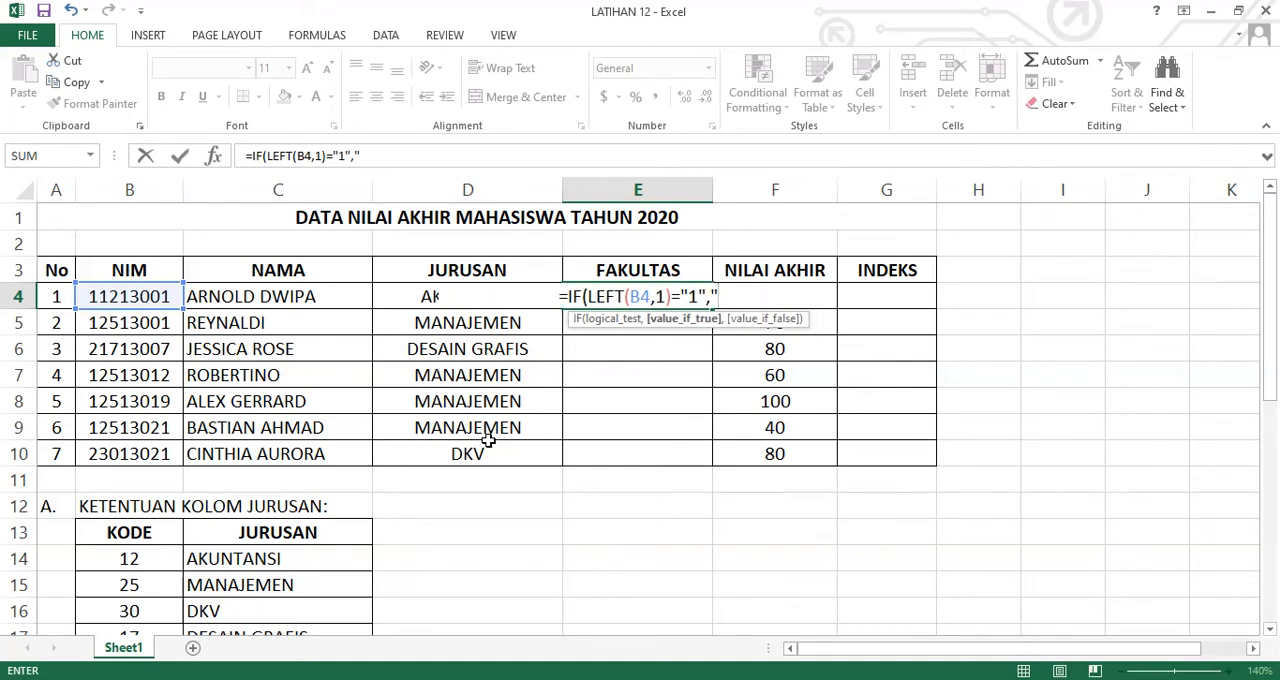
text(EKONOMI)
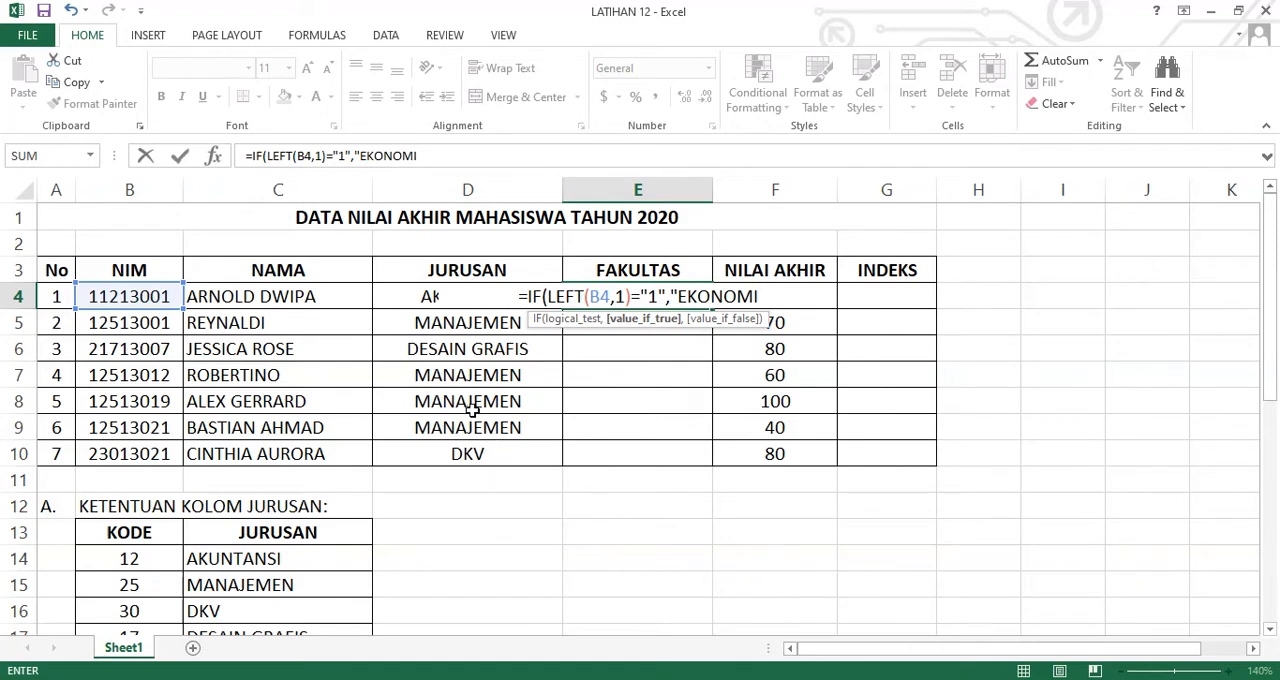
text(",)
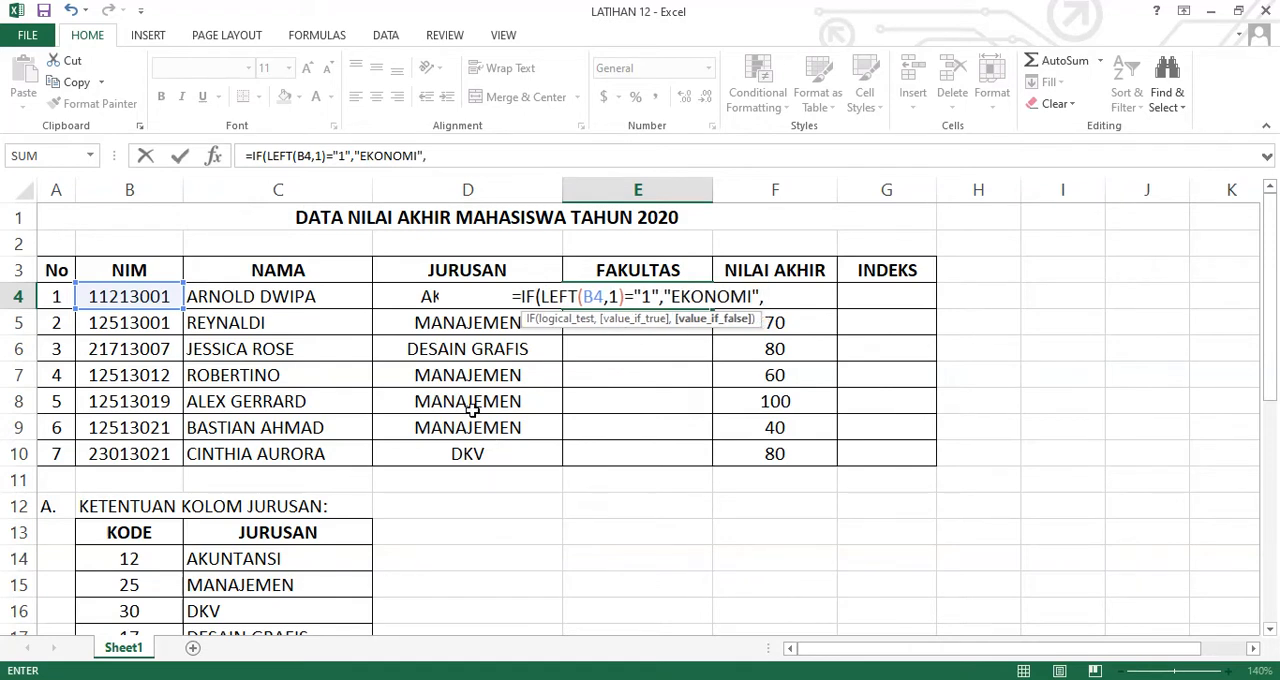
text(IF()
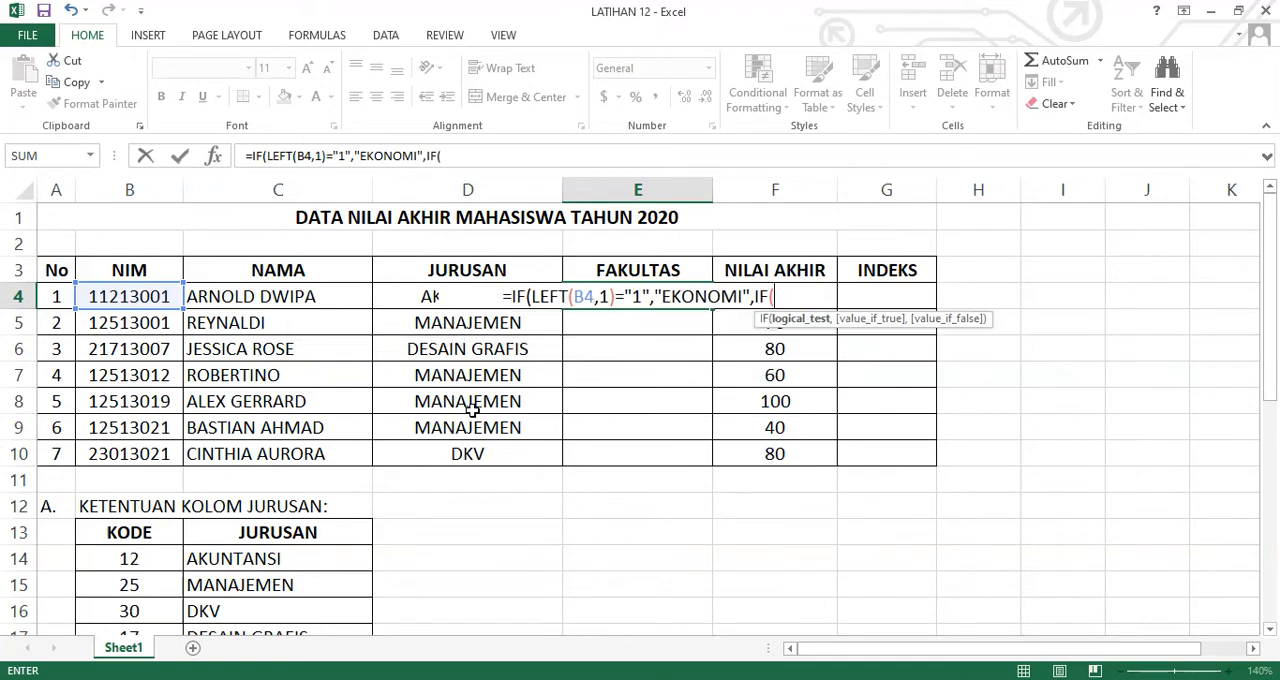
text(LE)
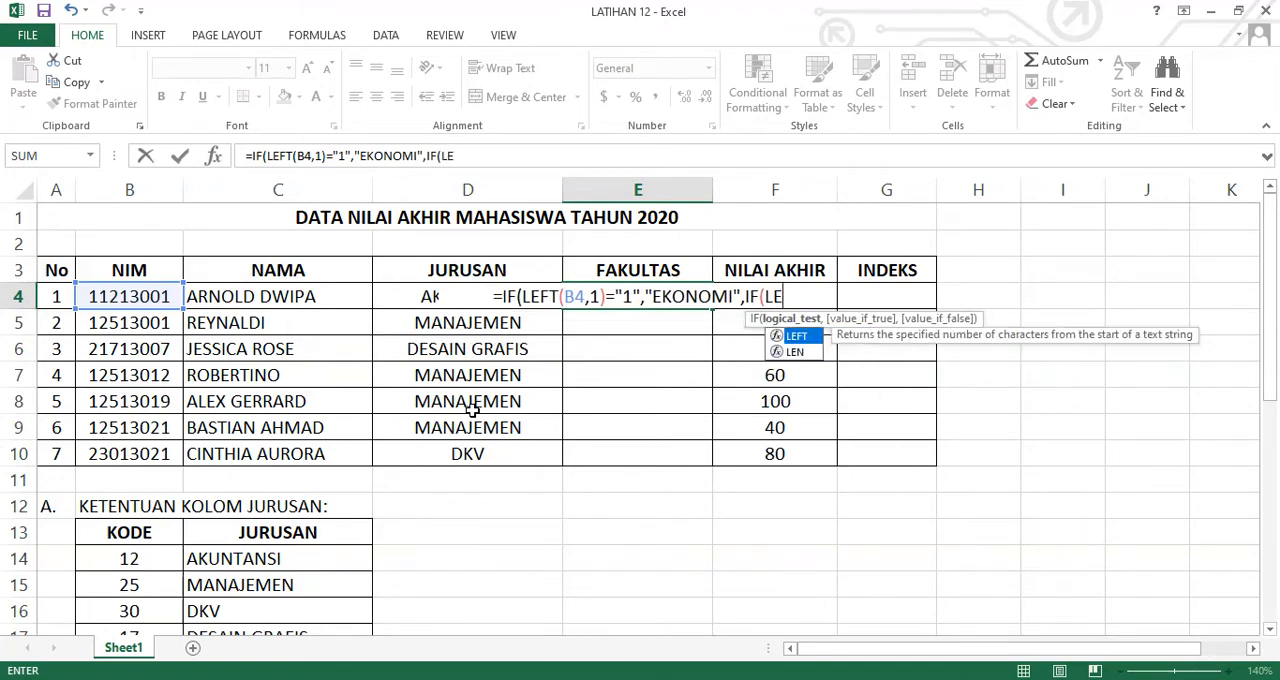
text(FT()
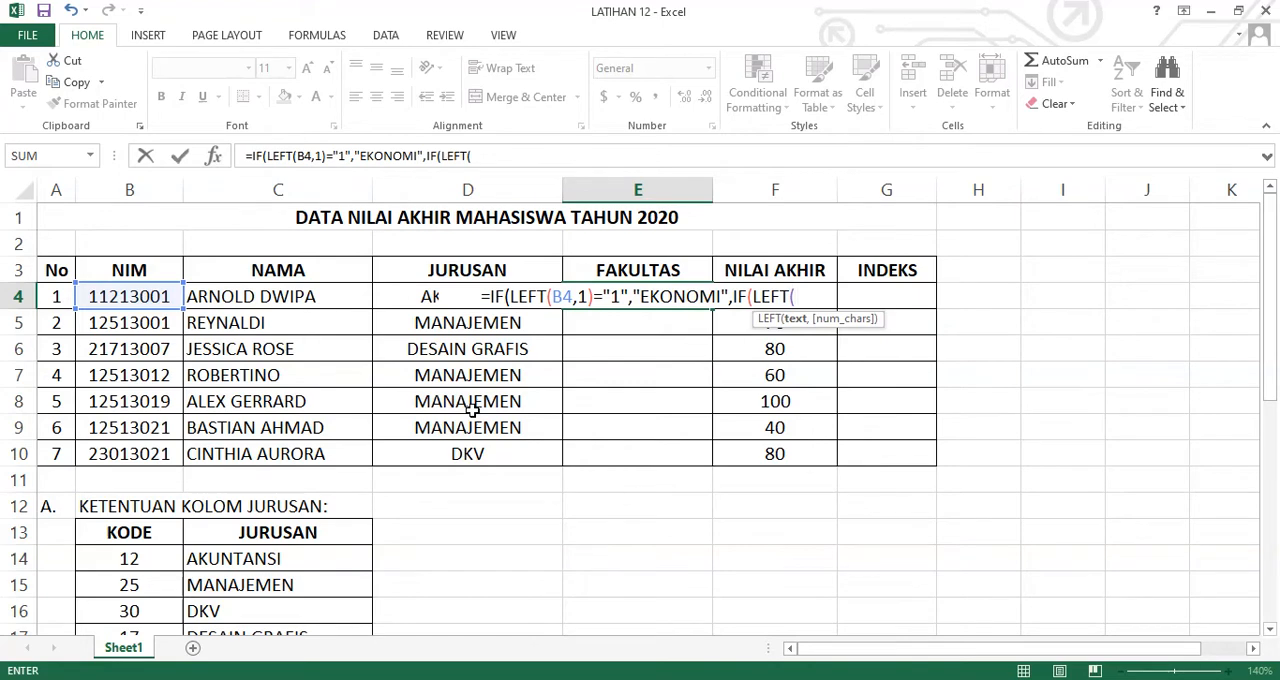
text(B4,)
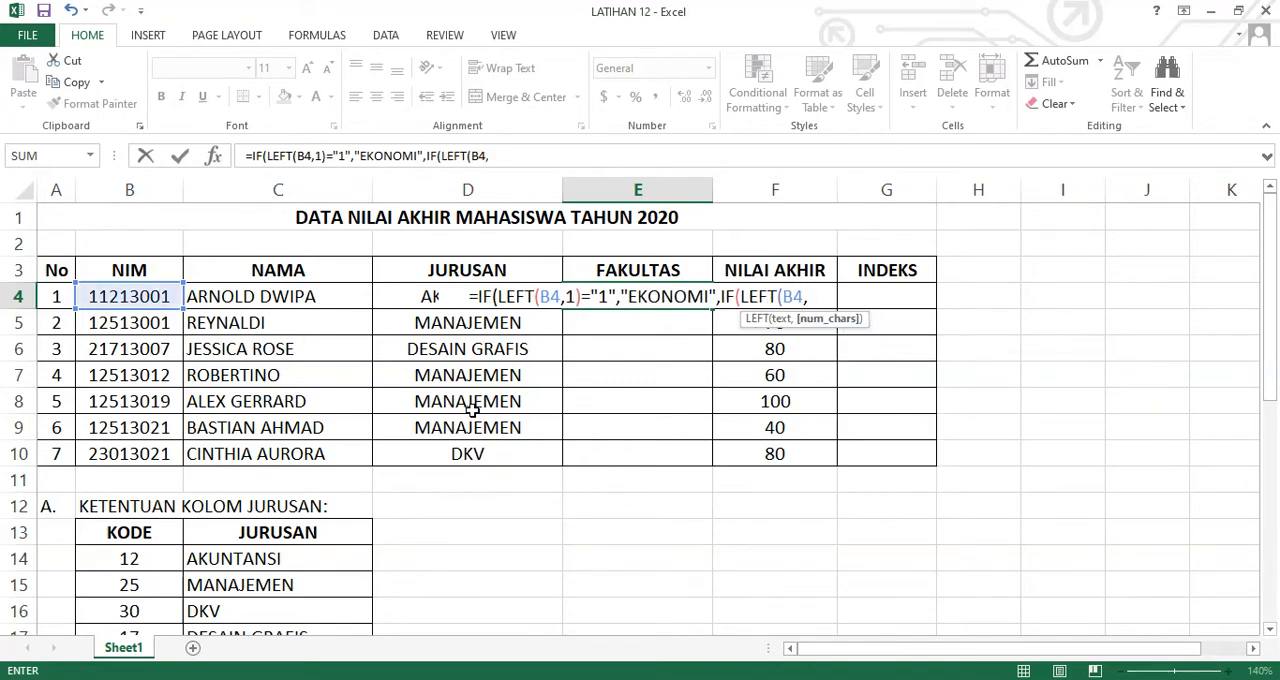
text(1)=")
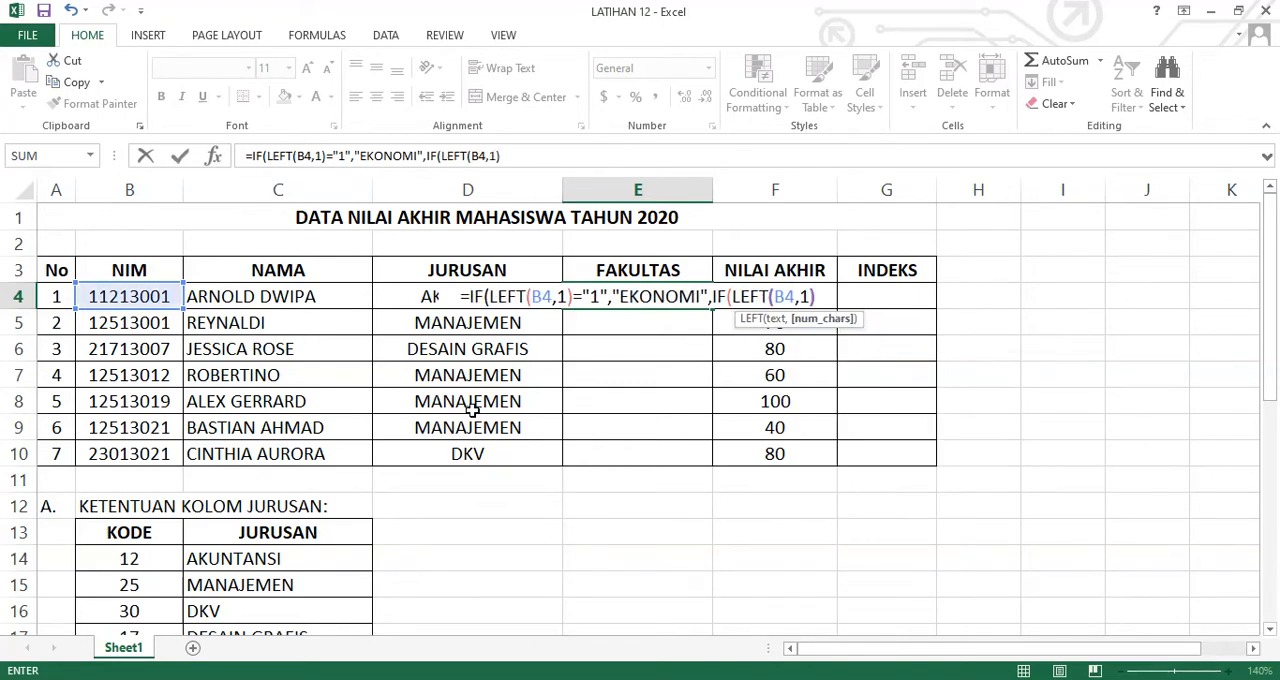
text(2")
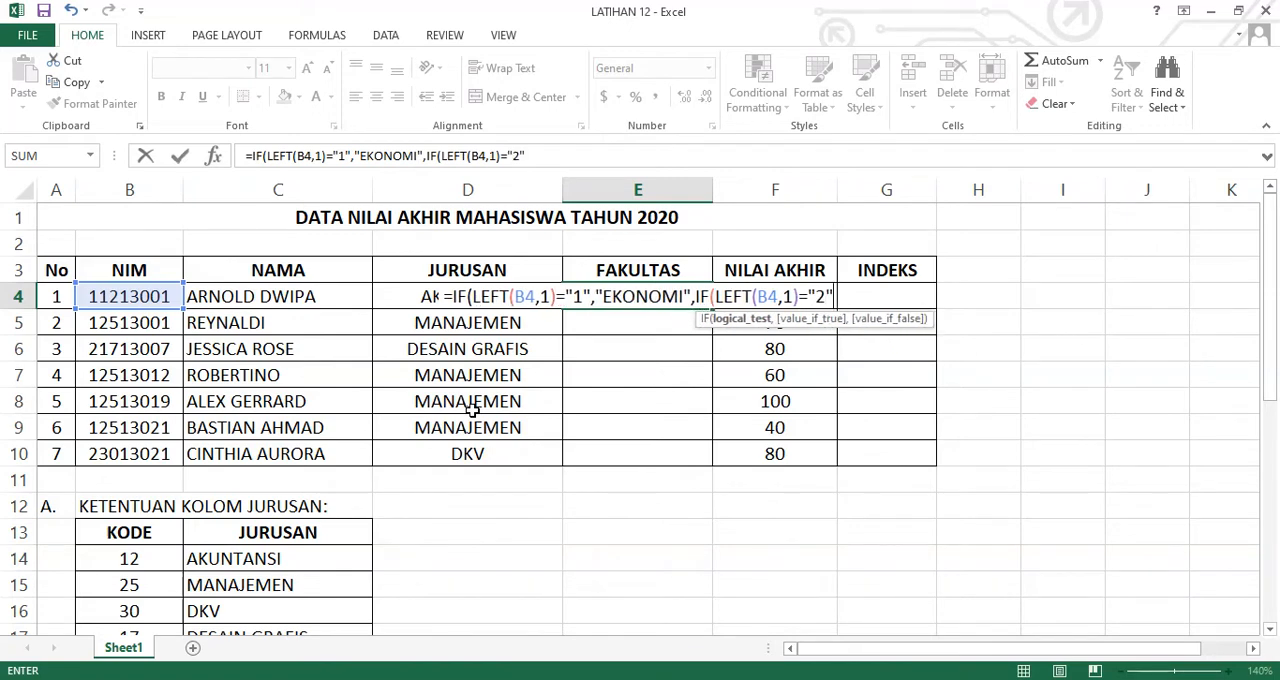
text(,")
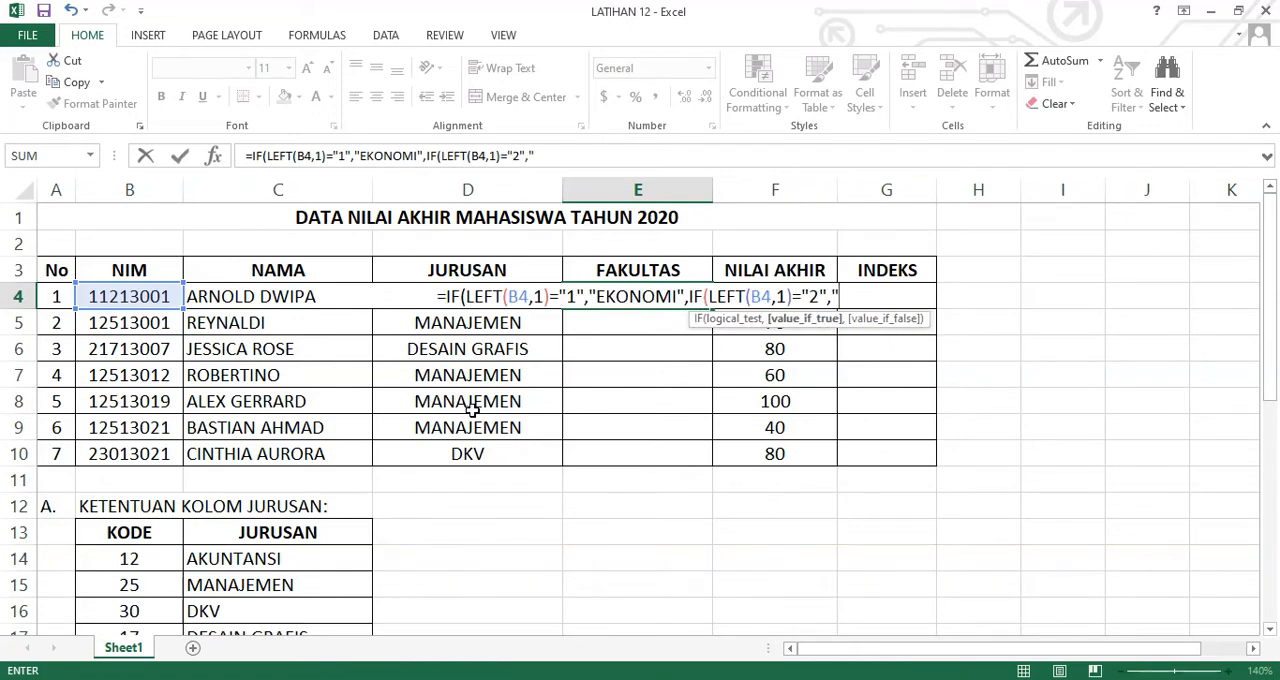
text(SENI R)
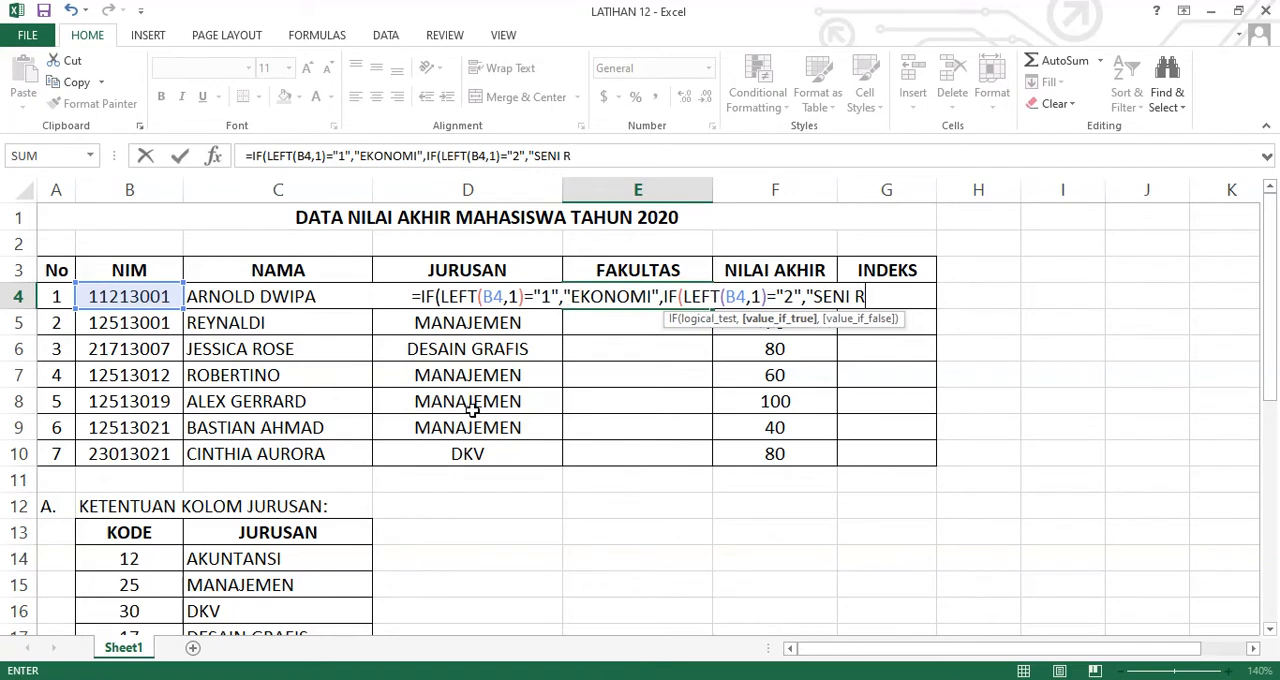
text(UPA & DE)
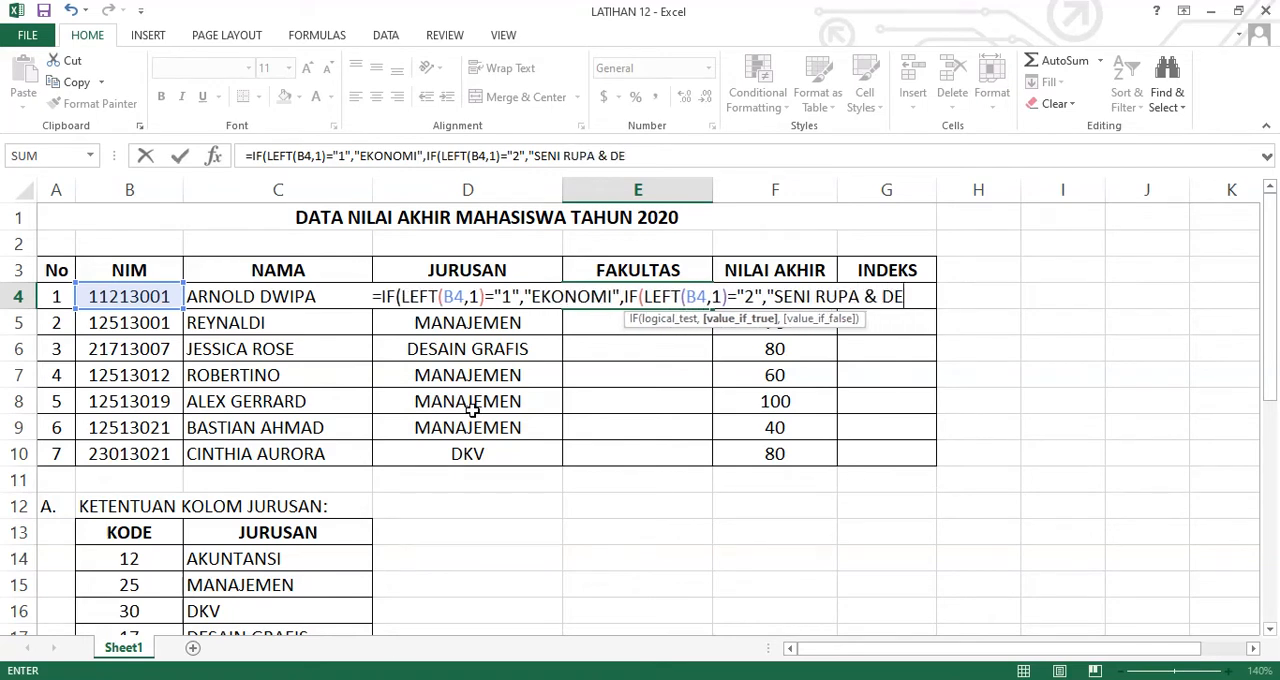
text(SAIN")
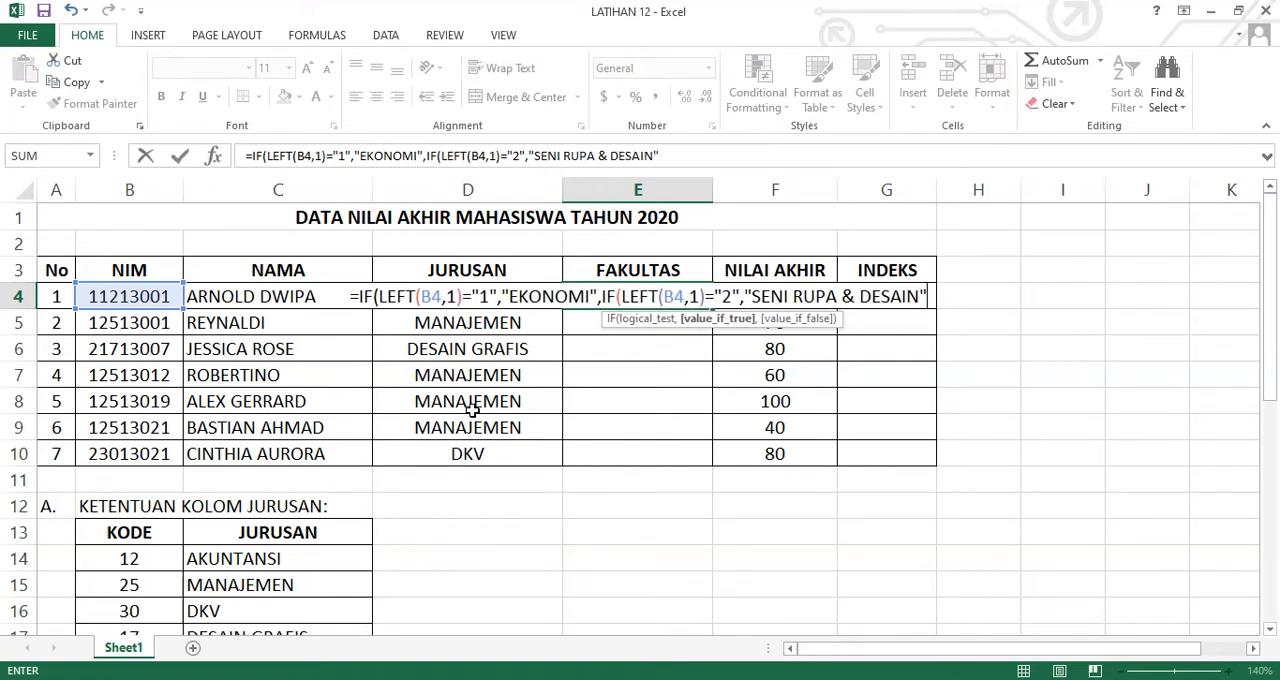
text())
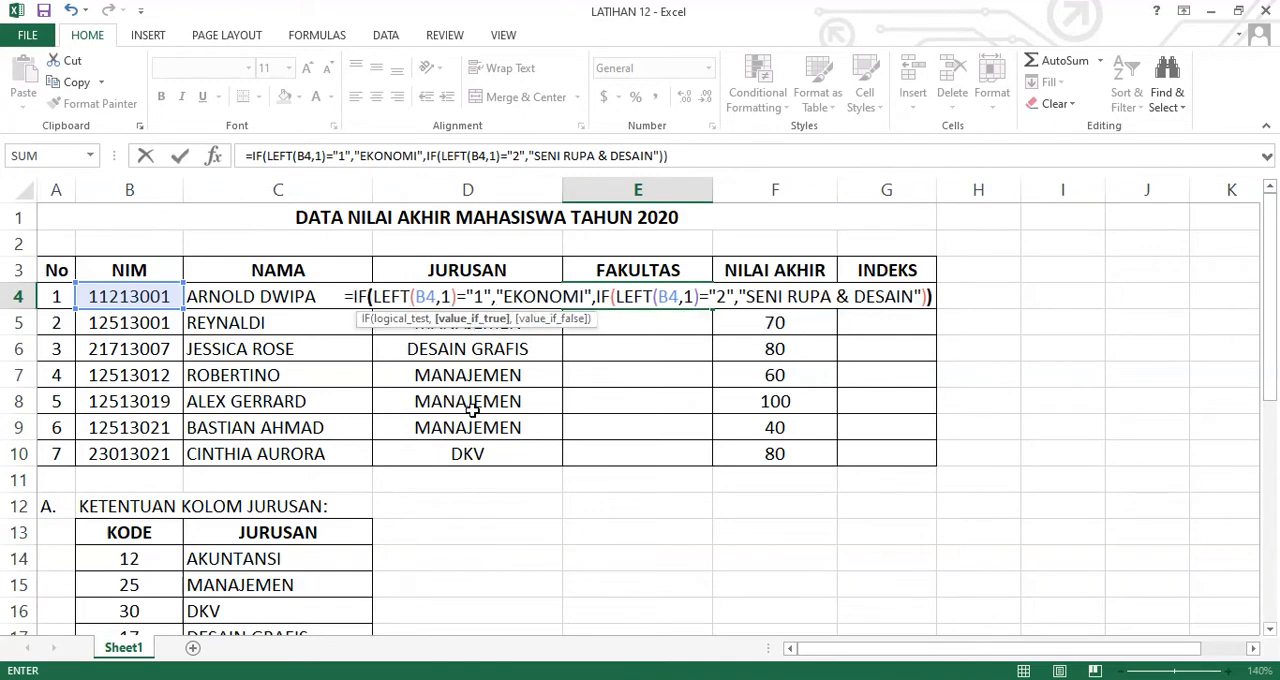
Complete the E4 formula with "SENI RUPA & DESAIN" as the second result, close both IFs, enter it and reselect E4
key(Return)
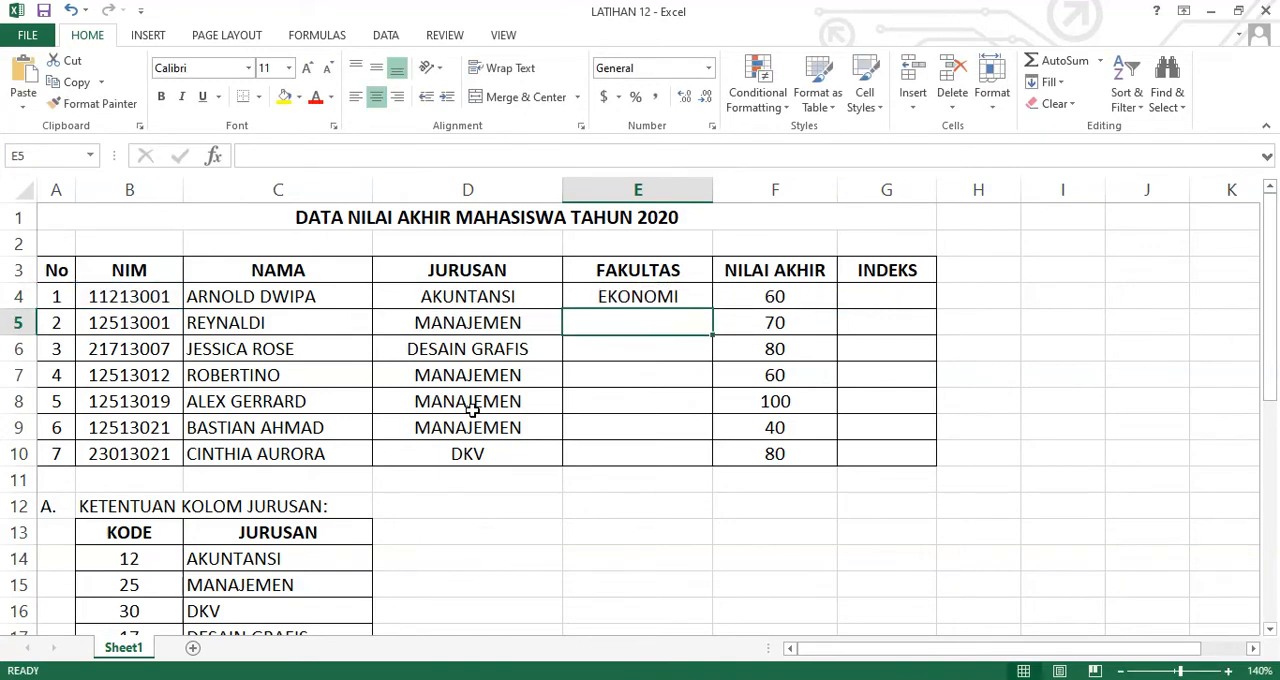
key(Up)
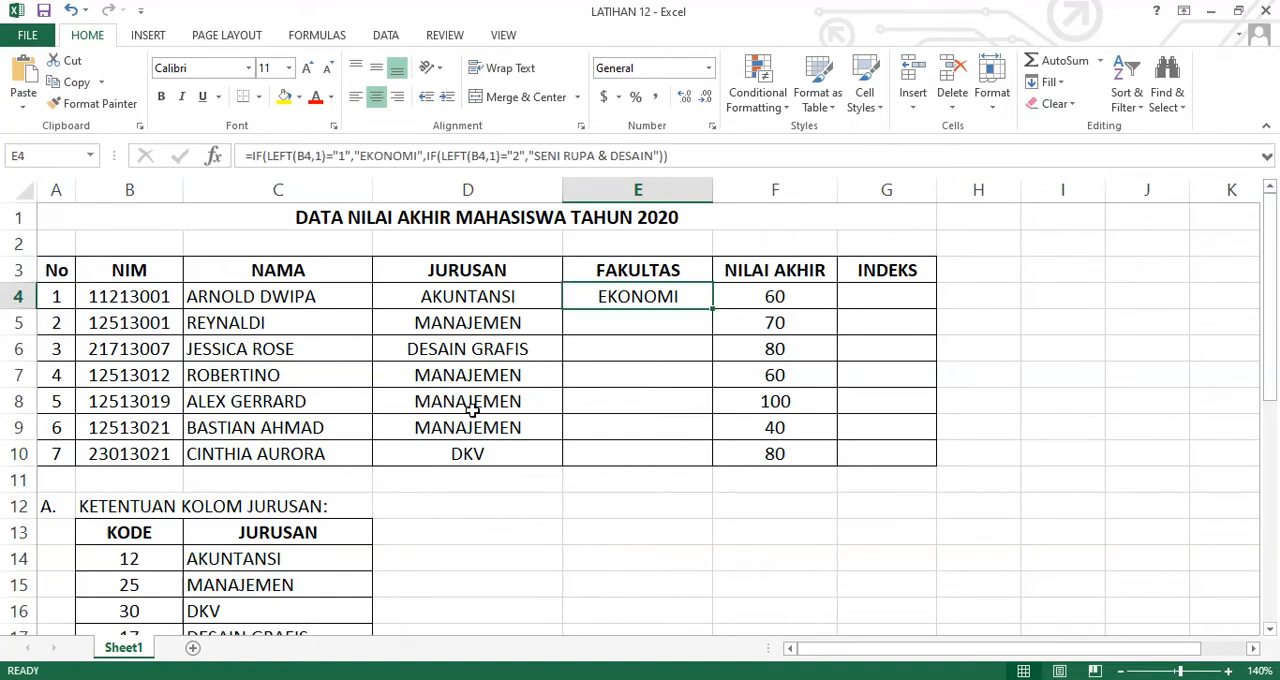
Copy the FAKULTAS formula from E4 down through E10 and widen column E to fit the longest faculty name
key(F2)
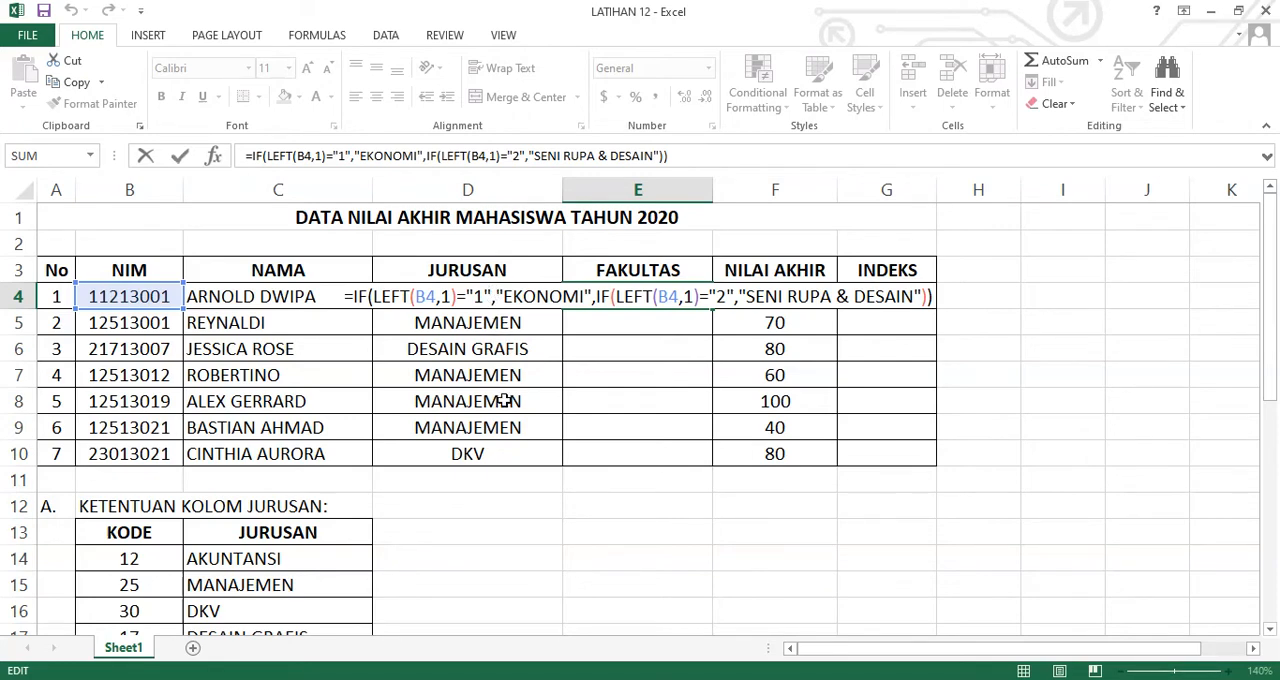
key(Return)
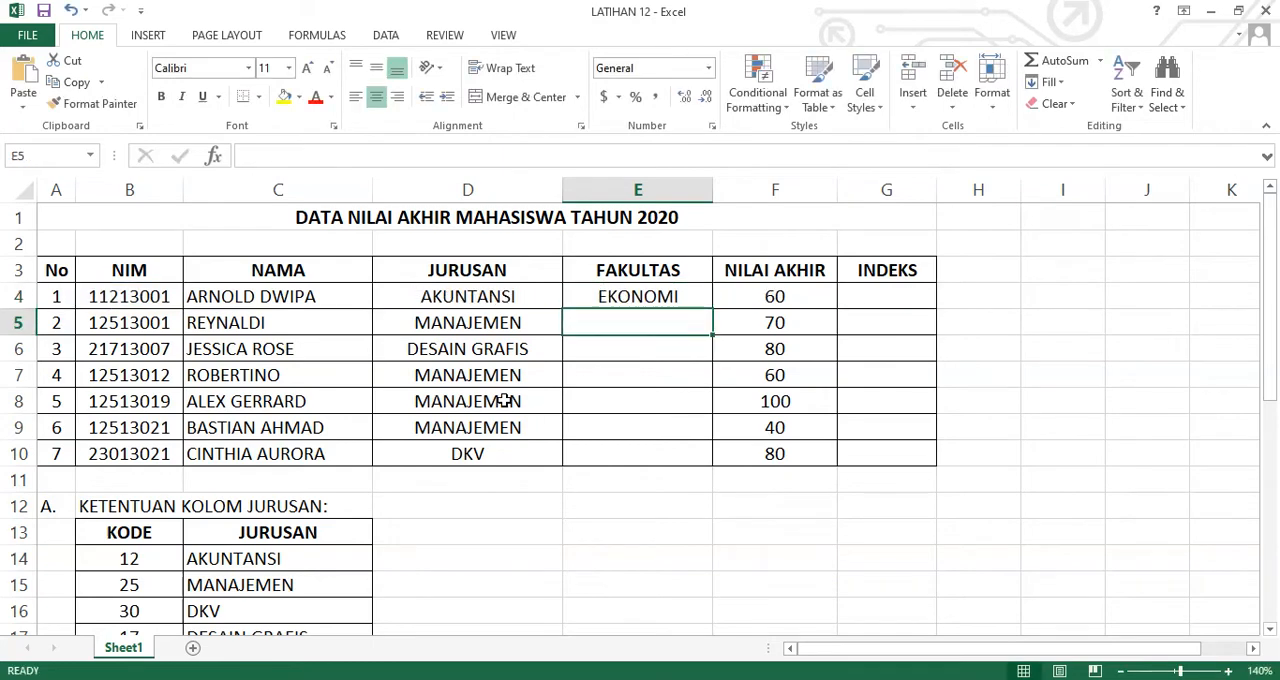
click(689, 297)
drag(711, 308, 714, 462)
drag(712, 189, 739, 190)
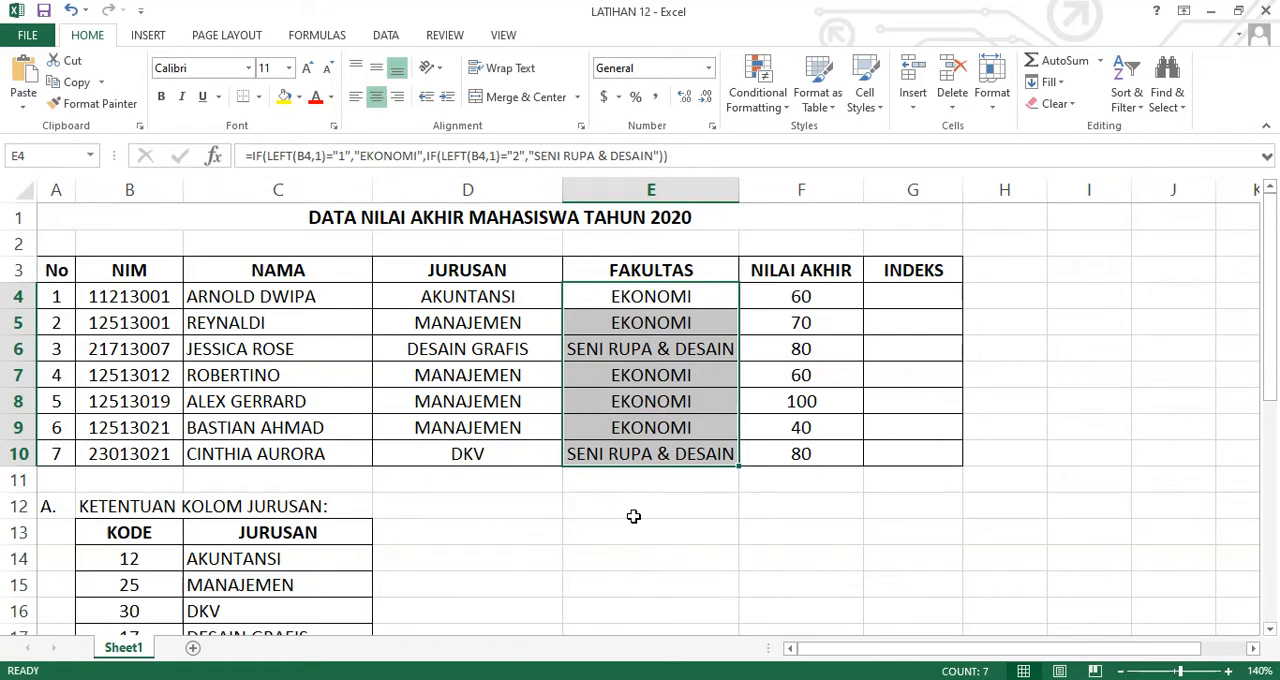
Start the INDEKS formula in G4 with =IF(F4>=80,"A", as its first condition and result
click(882, 303)
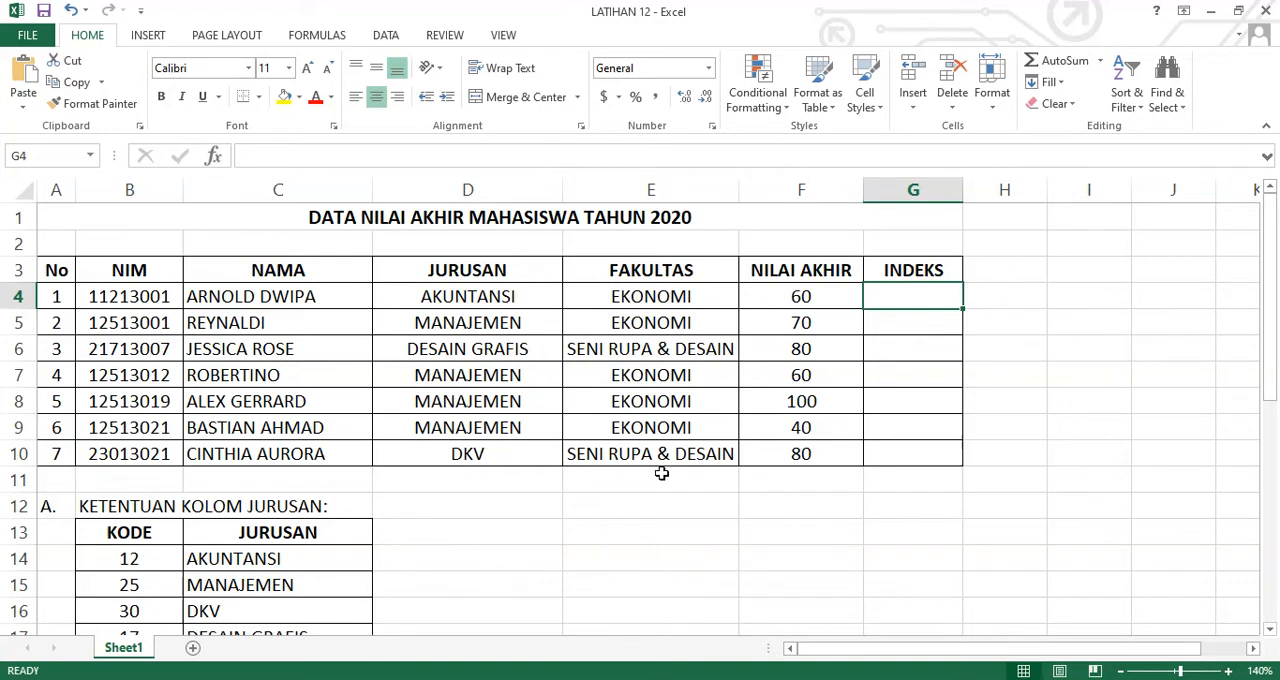
text(=IF)
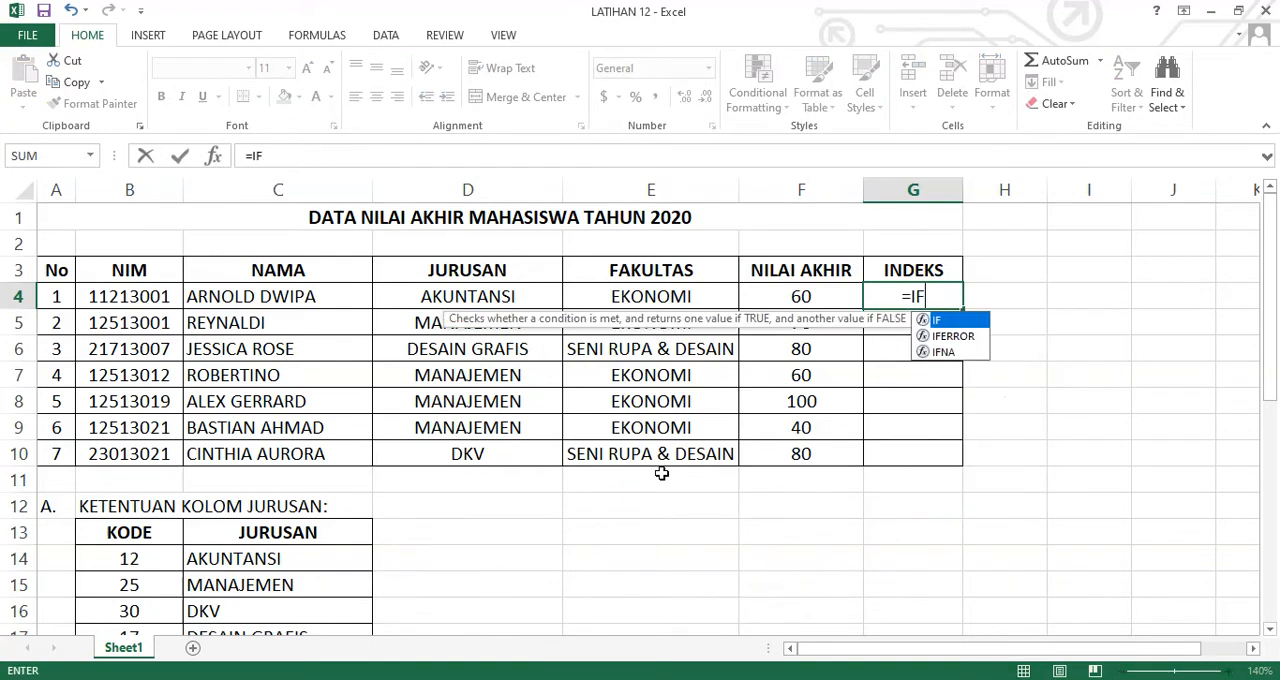
text((F4)
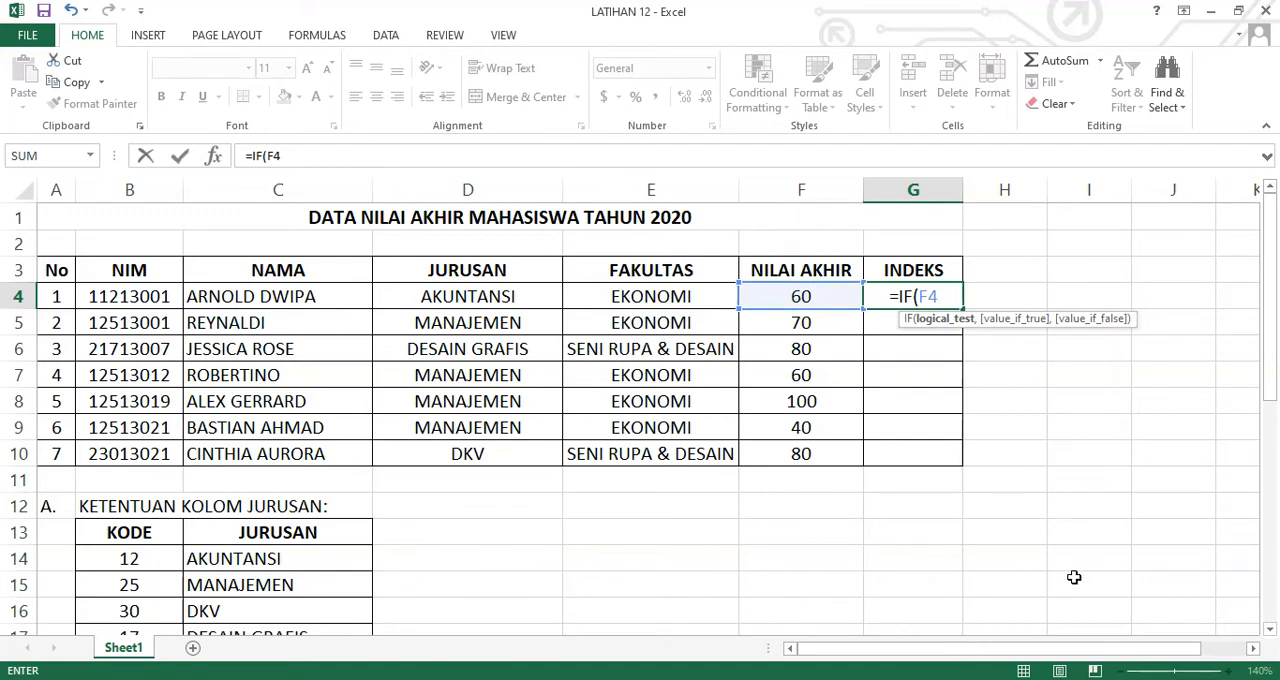
text(>)
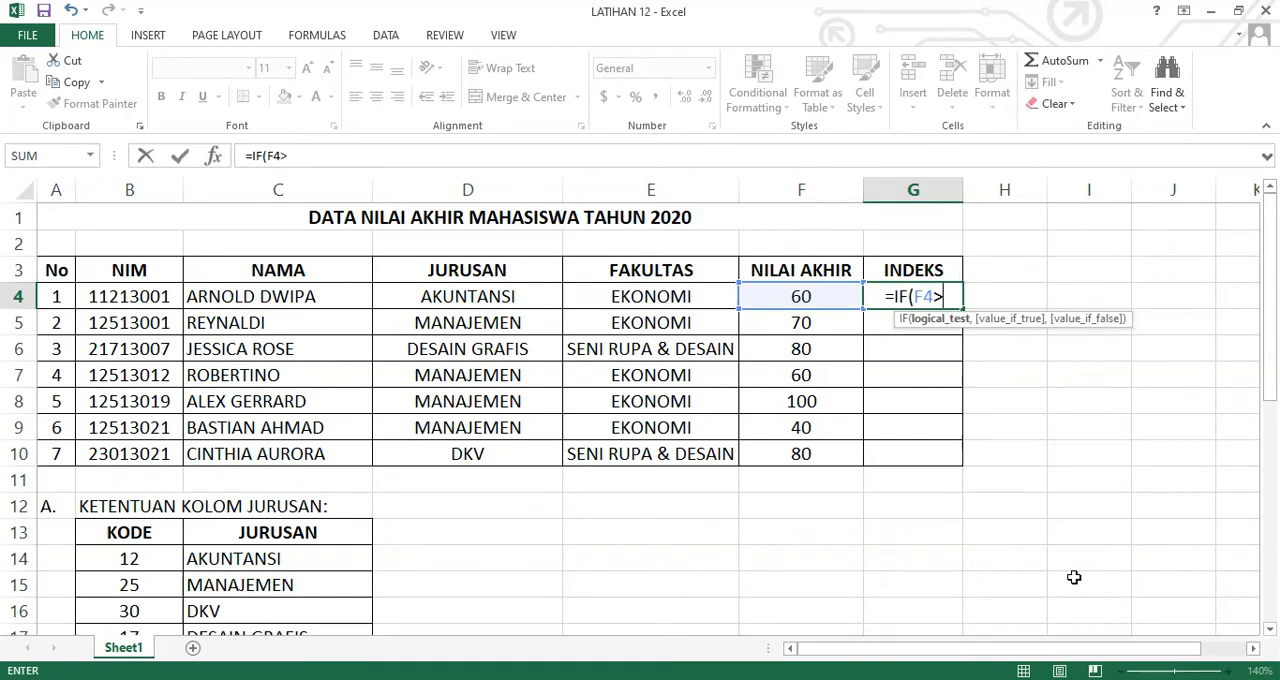
text(=80)
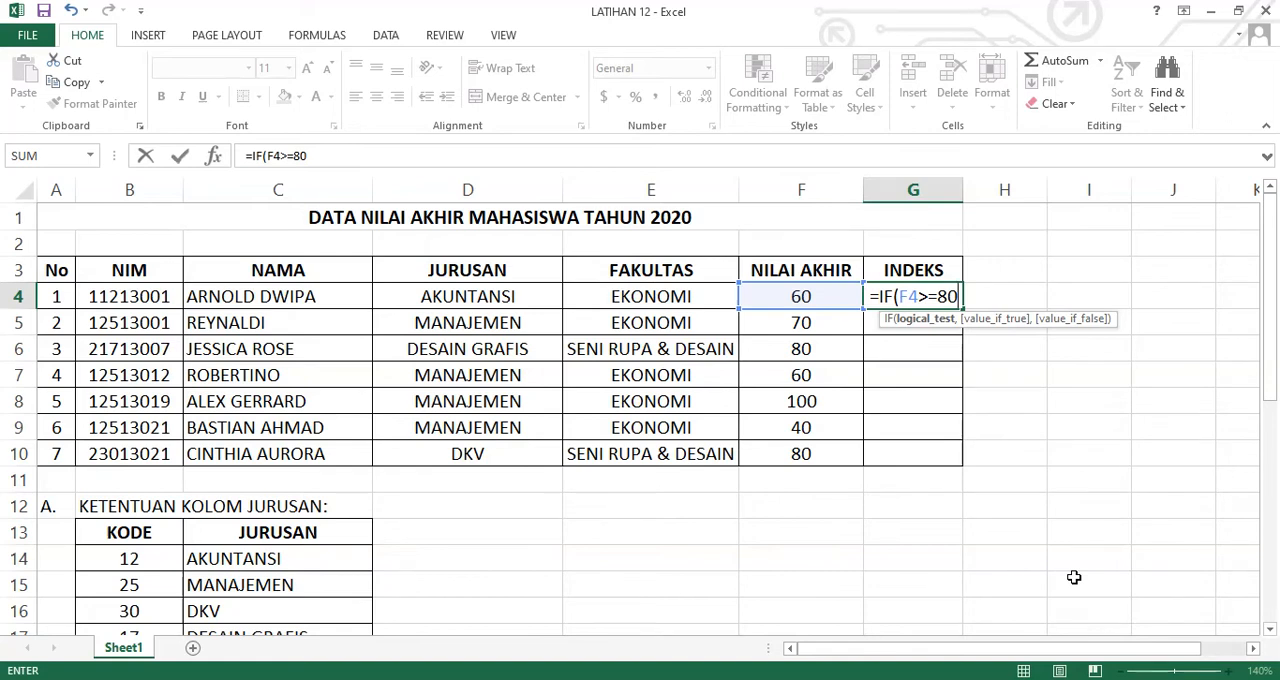
text(,"A")
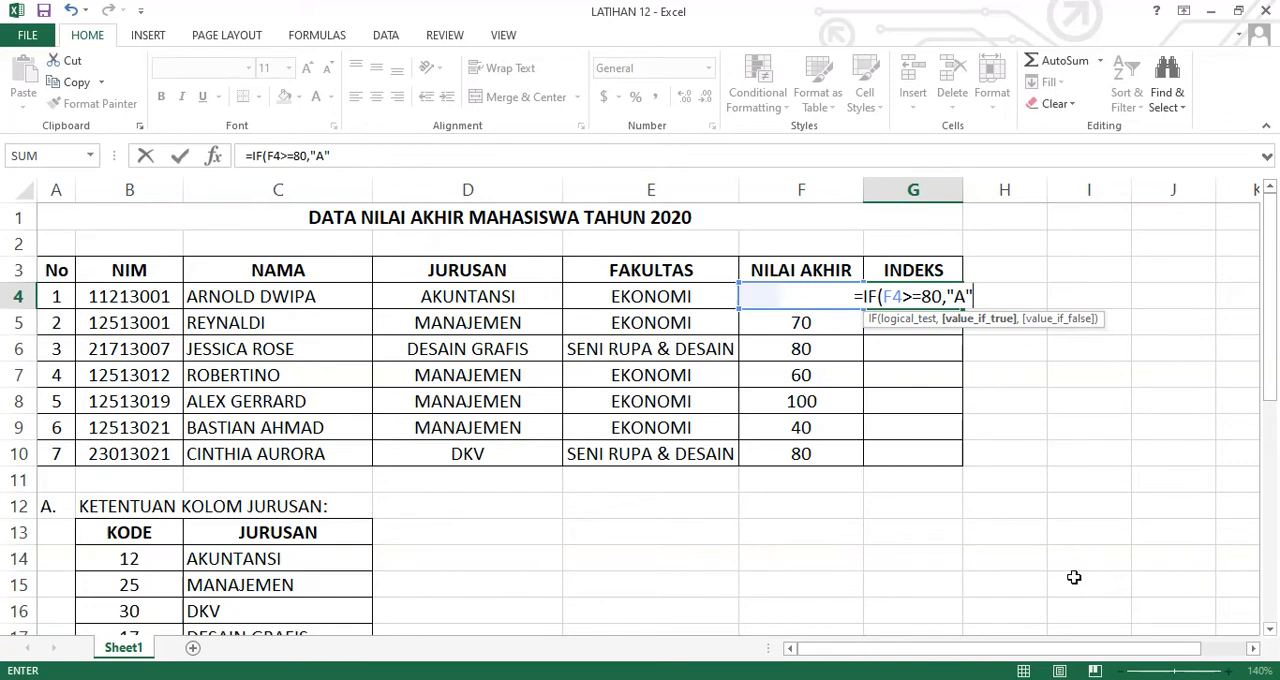
text(,)
key(F5)
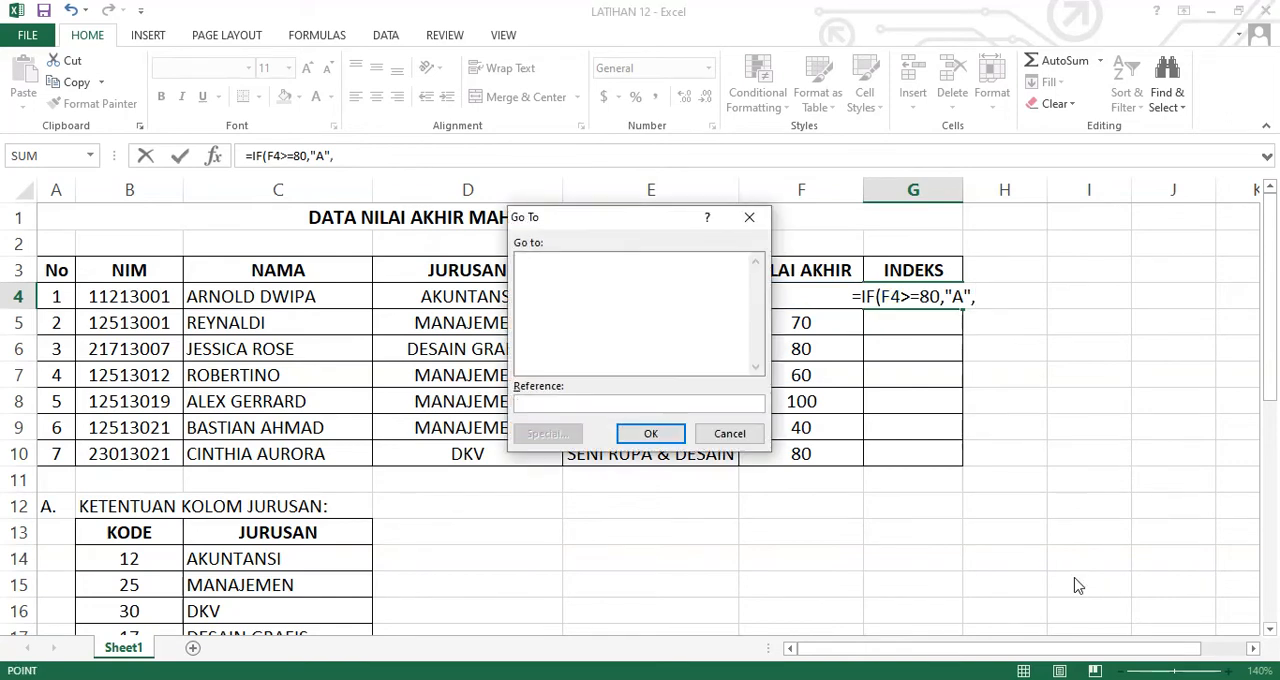
click(729, 433)
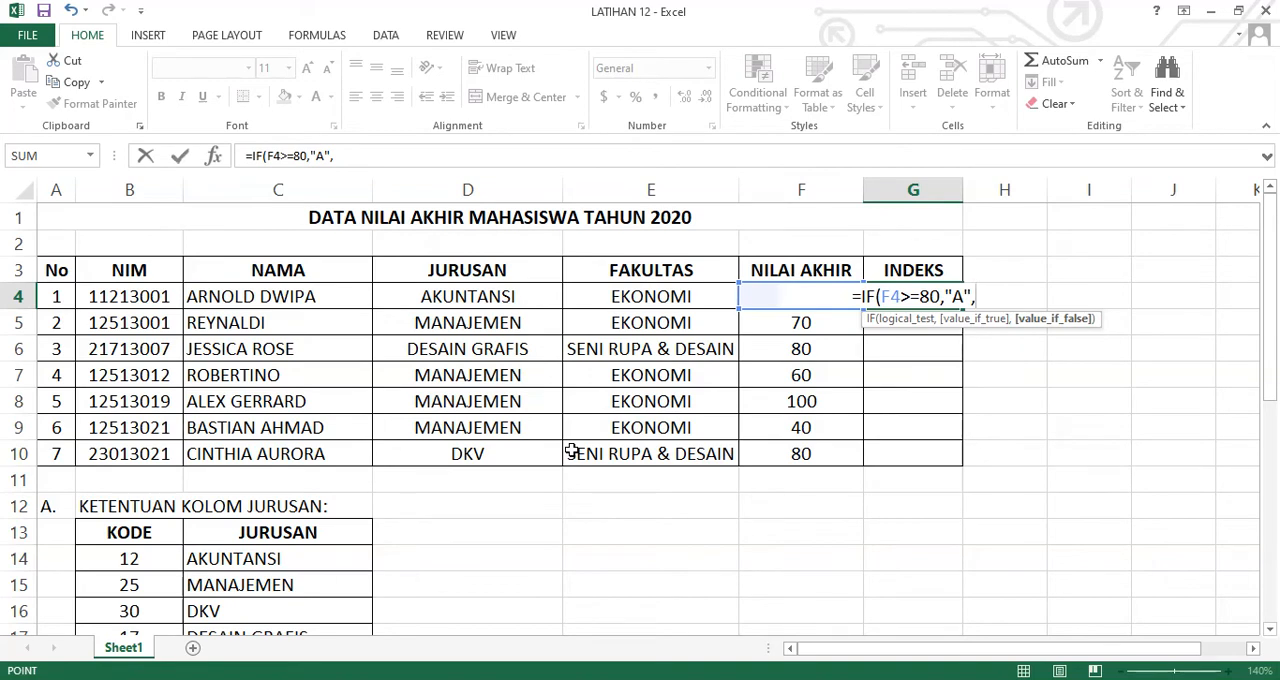
Add a nested IF to the G4 formula that tests F4>=68 and returns "B"
text(IF)
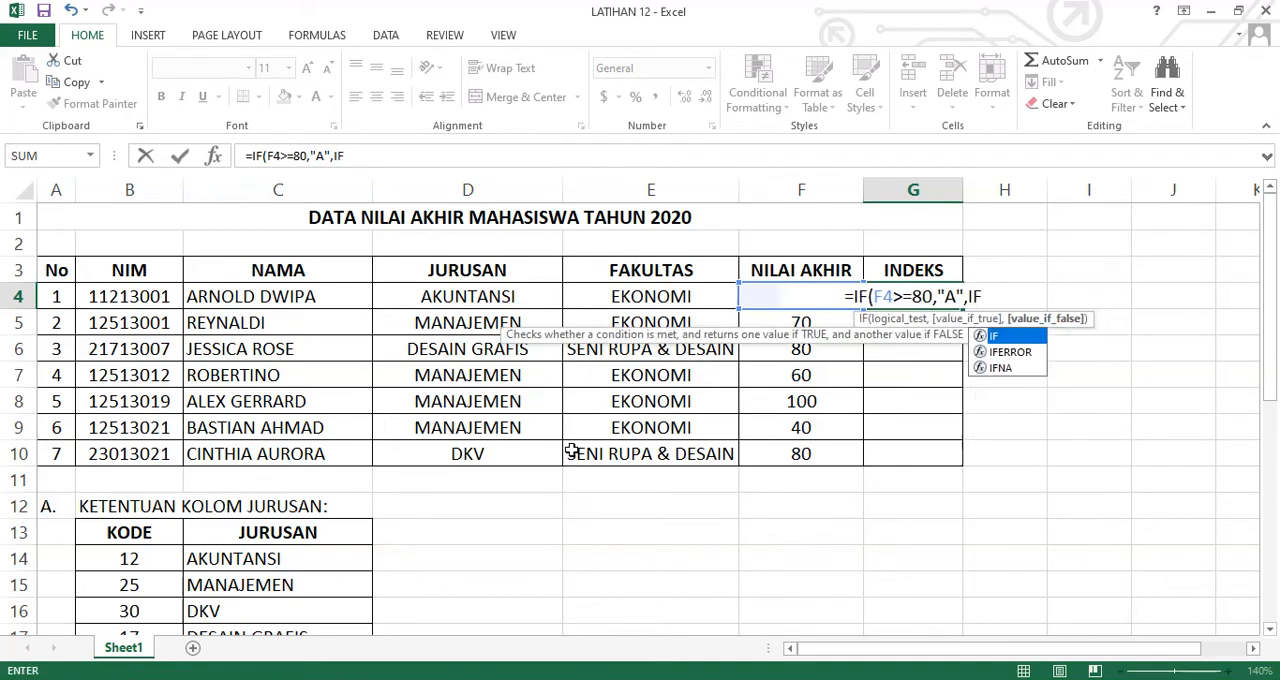
text((F)
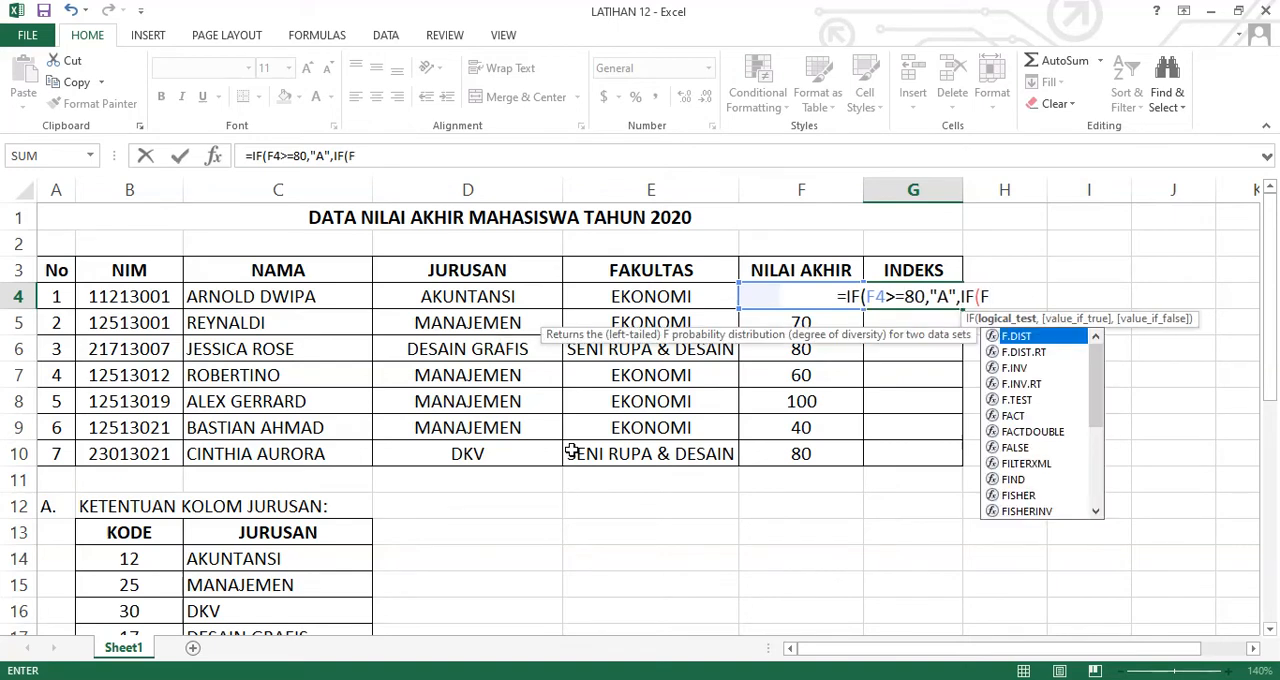
text(4)
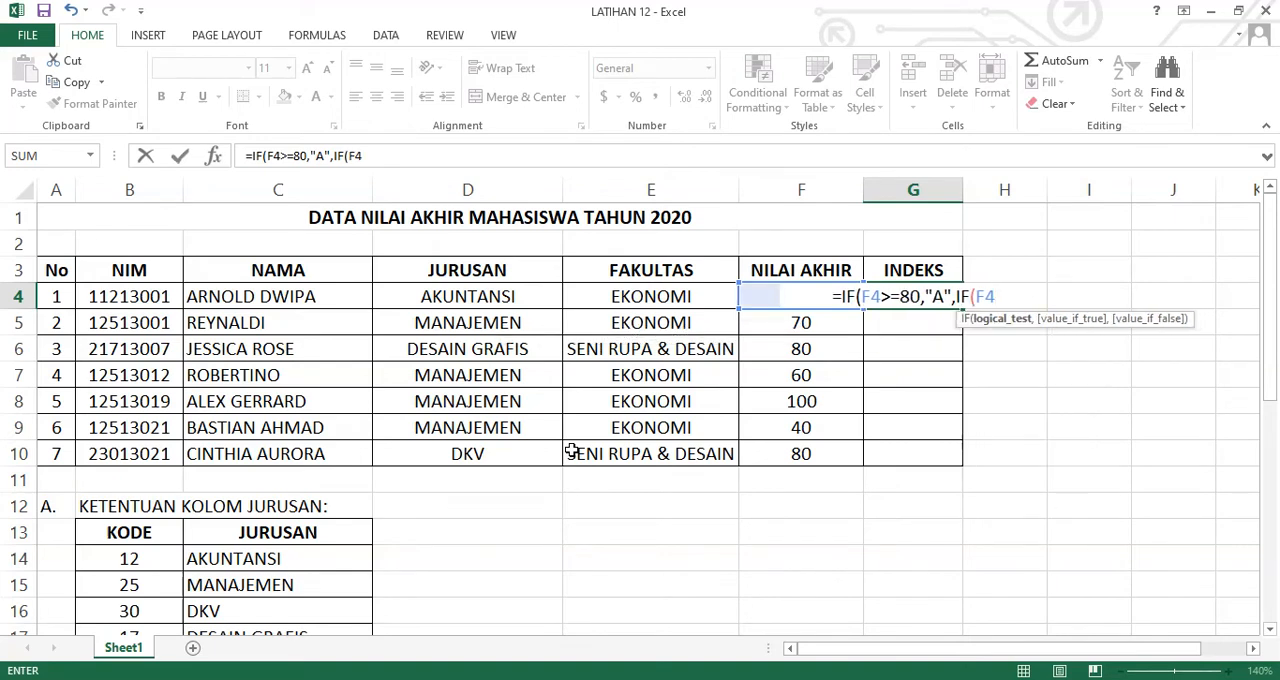
text(>=)
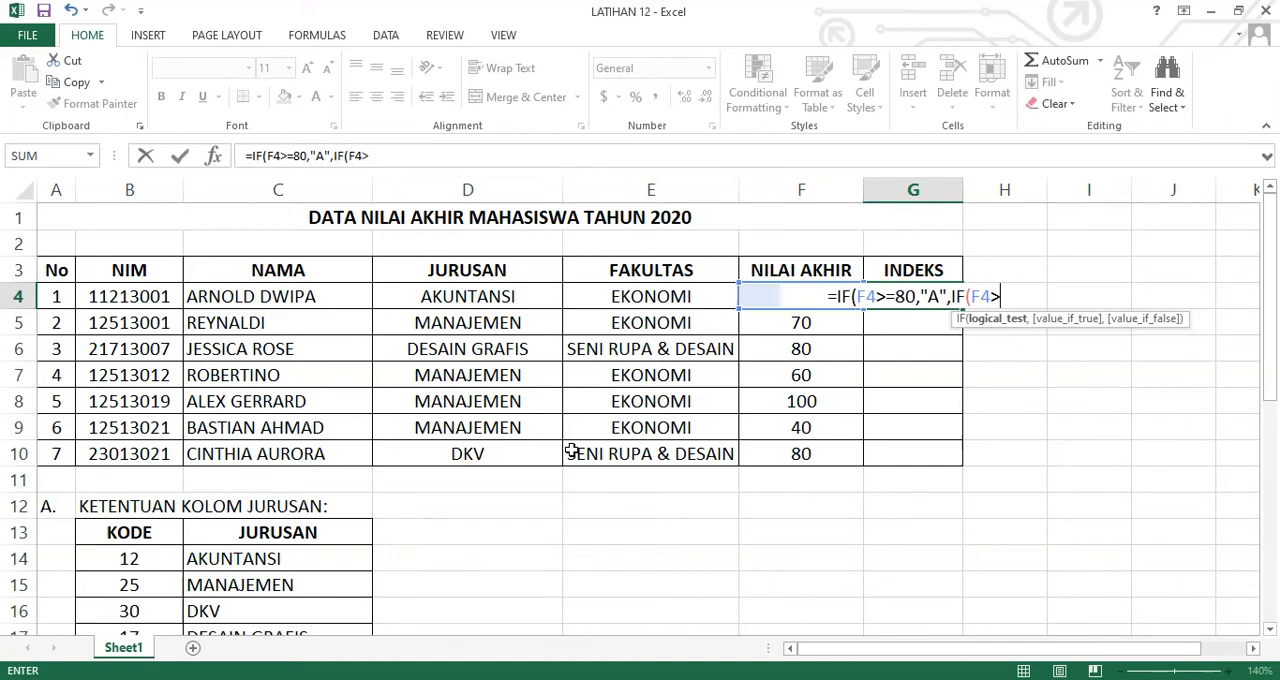
text(68)
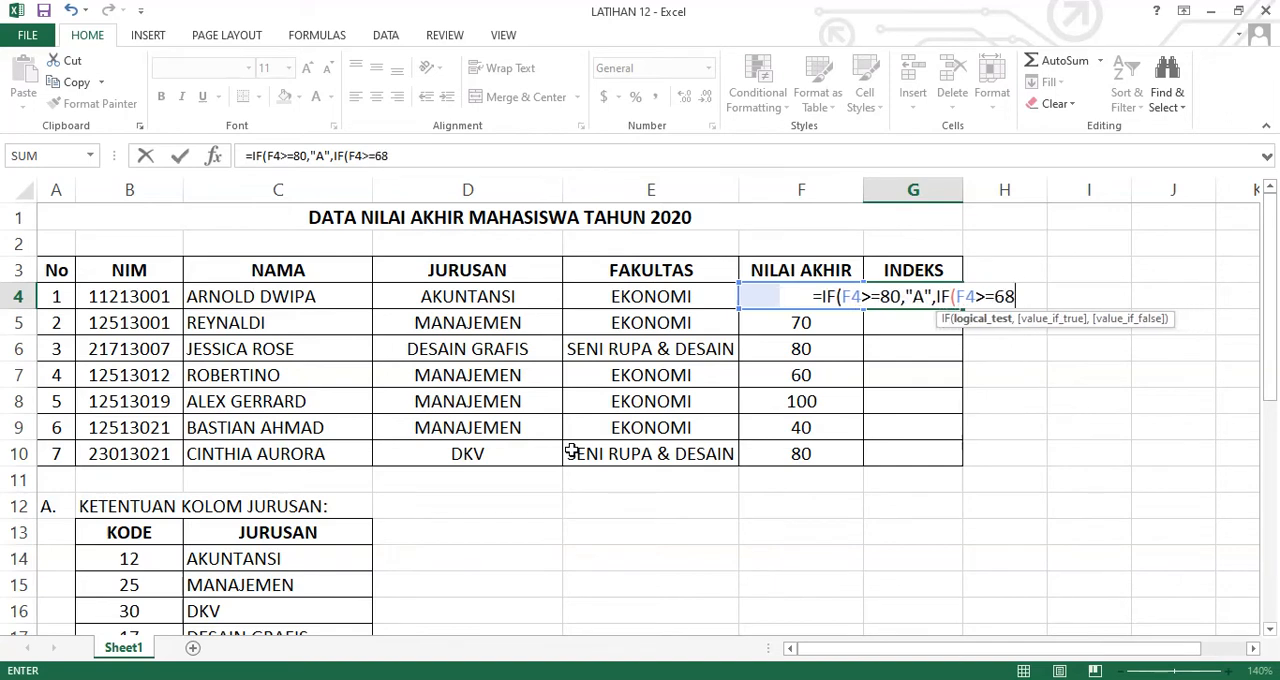
text(,")
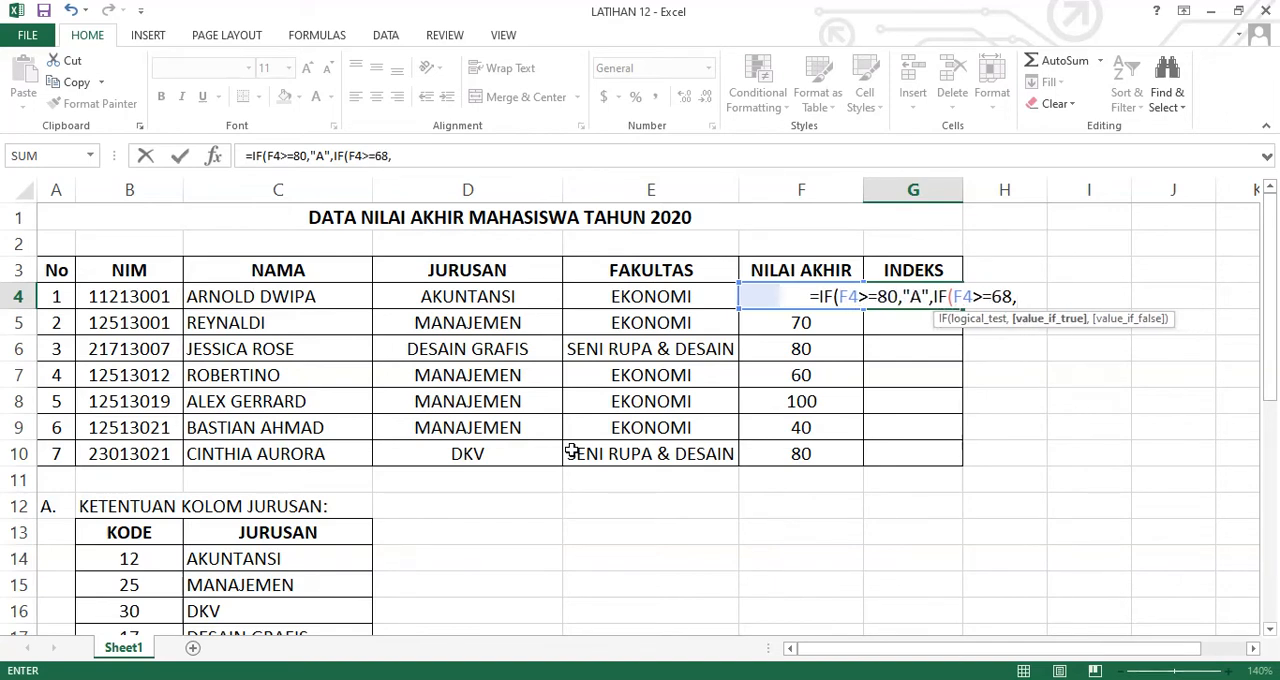
text(B")
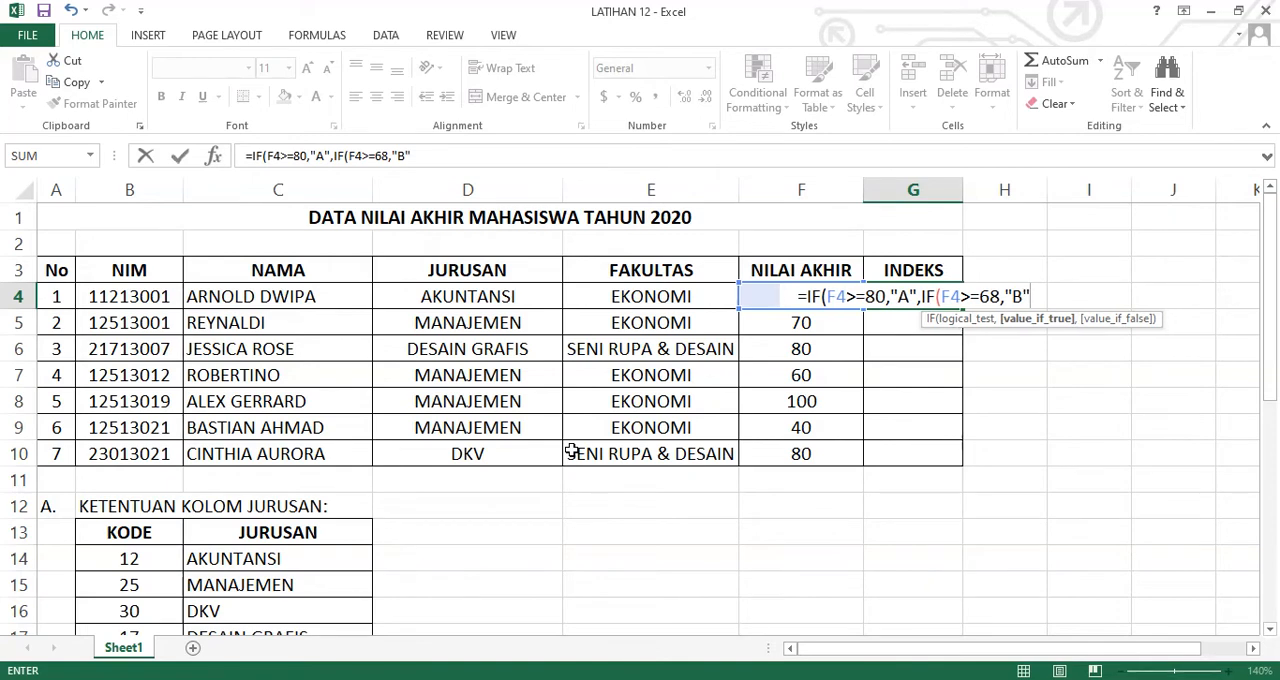
text(,IF)
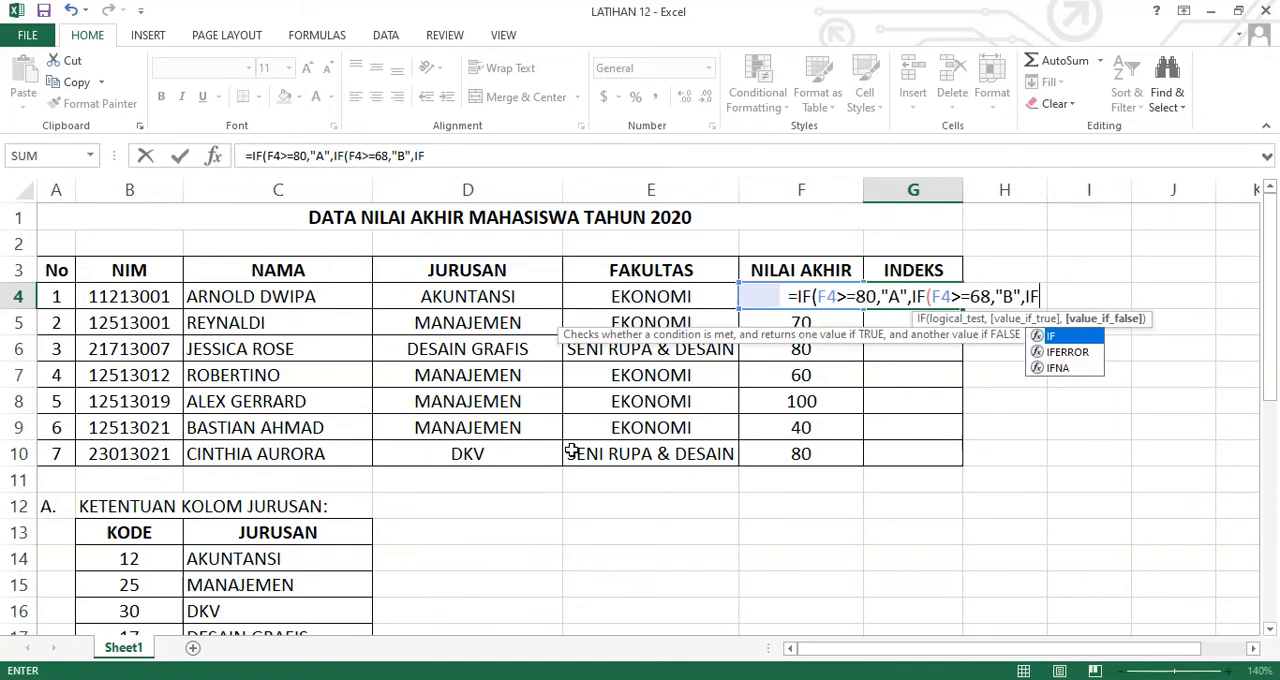
text(()
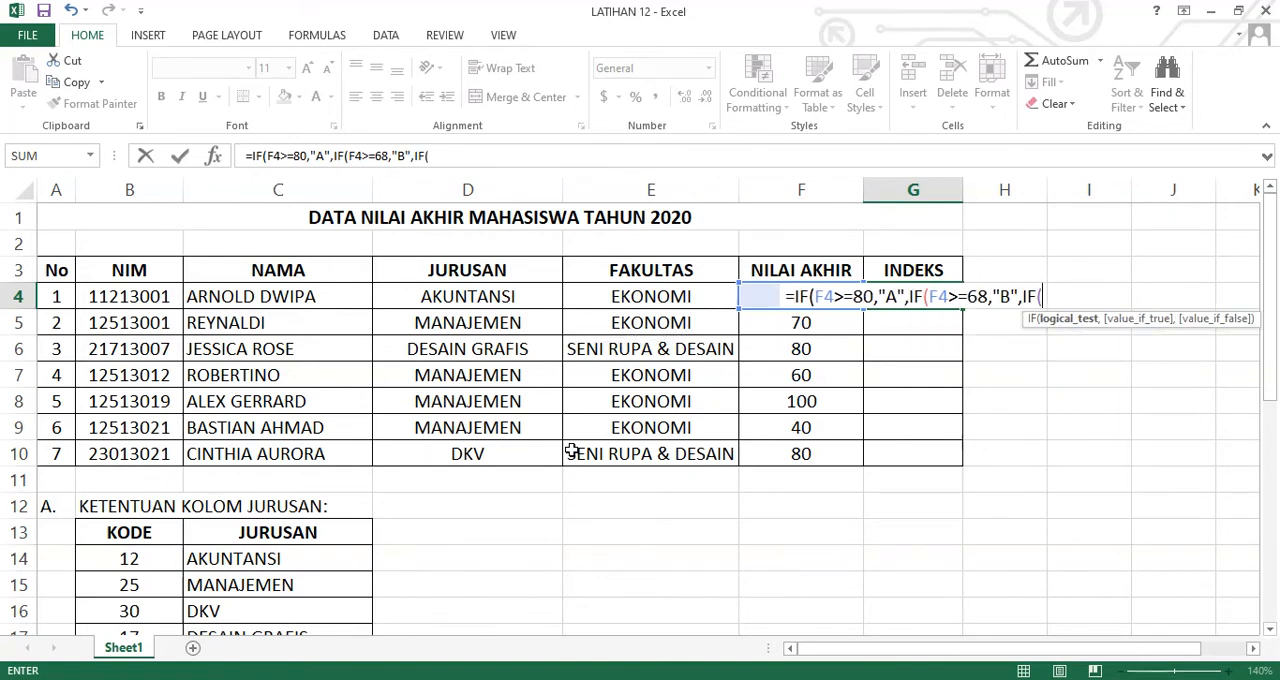
text(LEFT)
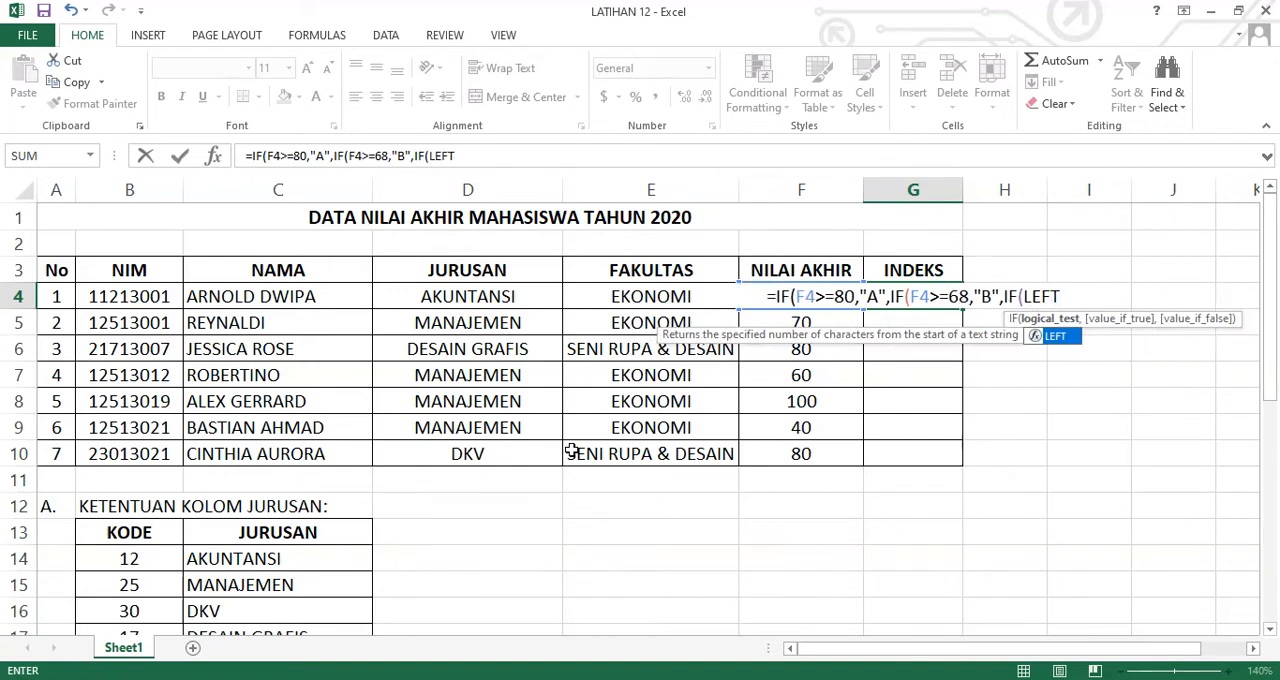
Open a third nested IF in the G4 formula with F4 as the cell to test
key(BackSpace)
key(BackSpace)
key(BackSpace)
key(BackSpace)
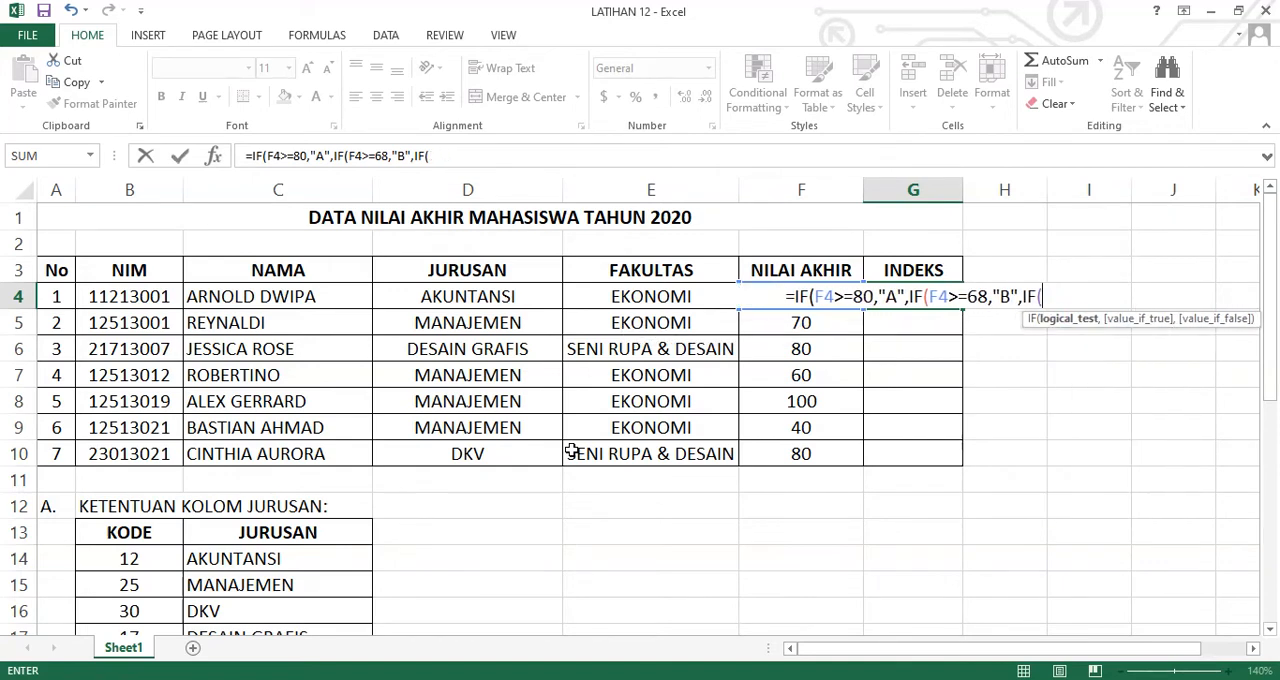
text(F4)
text(,2)
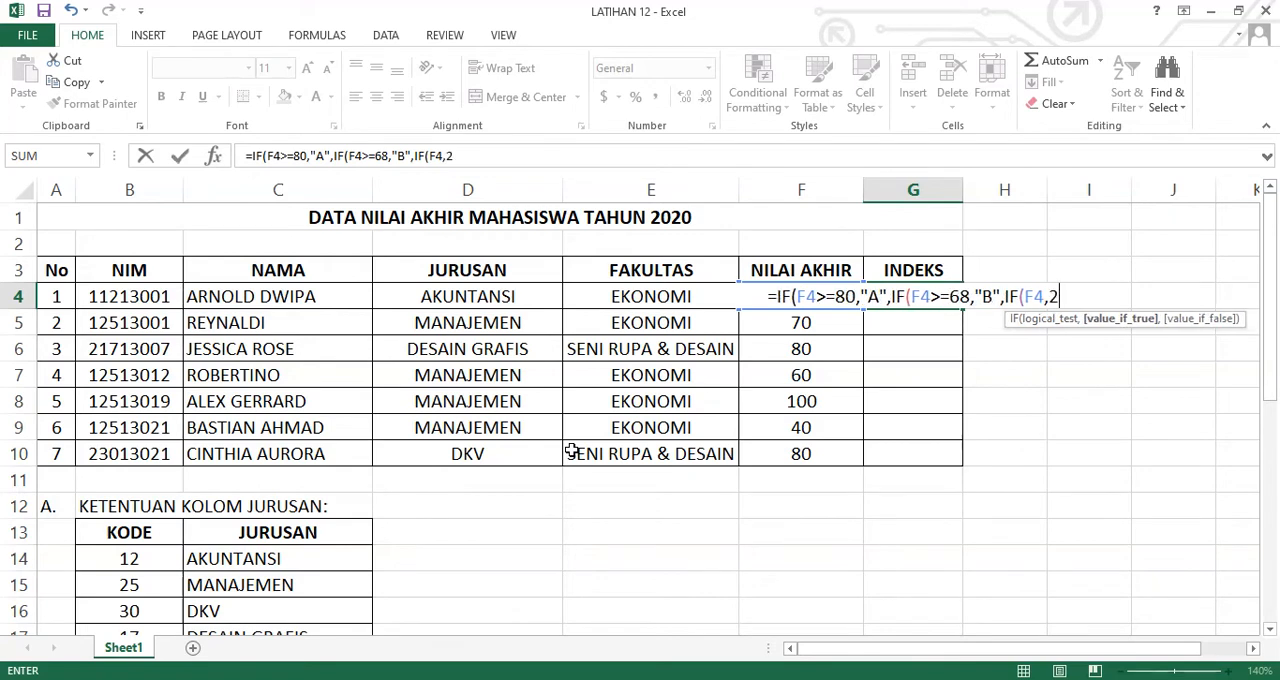
key(BackSpace)
text(1)
key(BackSpace)
key(BackSpace)
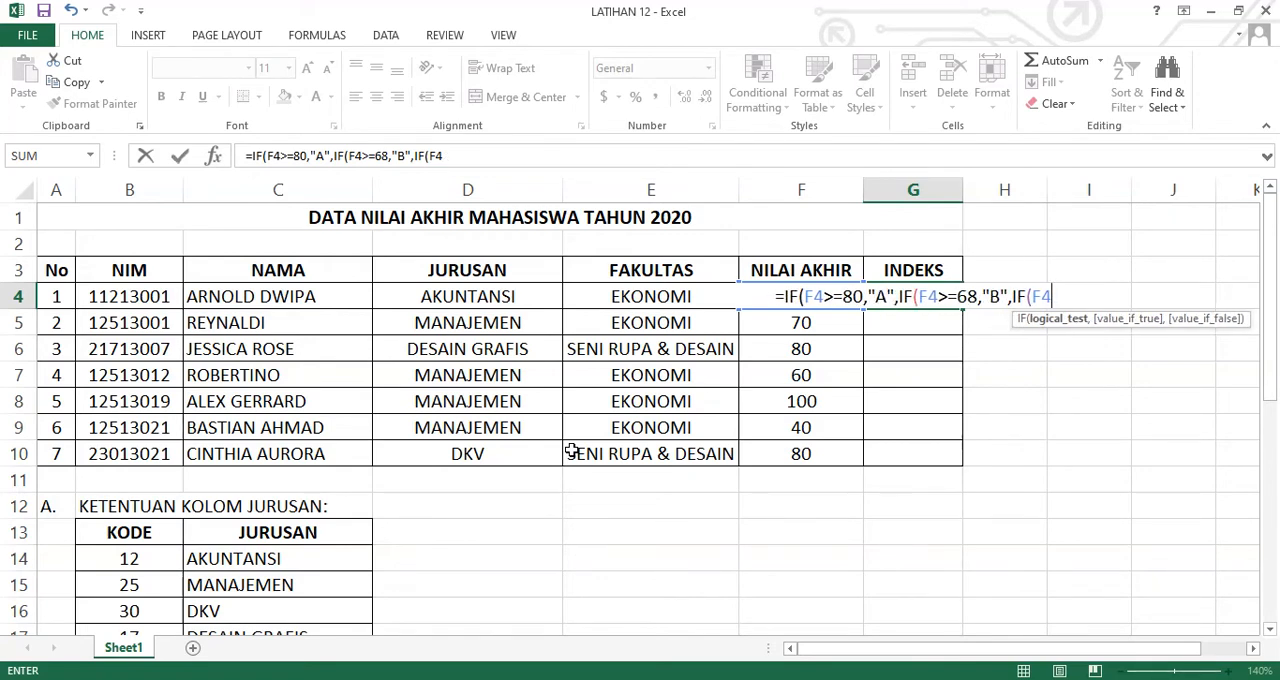
Complete the third IF in the G4 formula with the condition F4>=56 and the result "C"
text(>5)
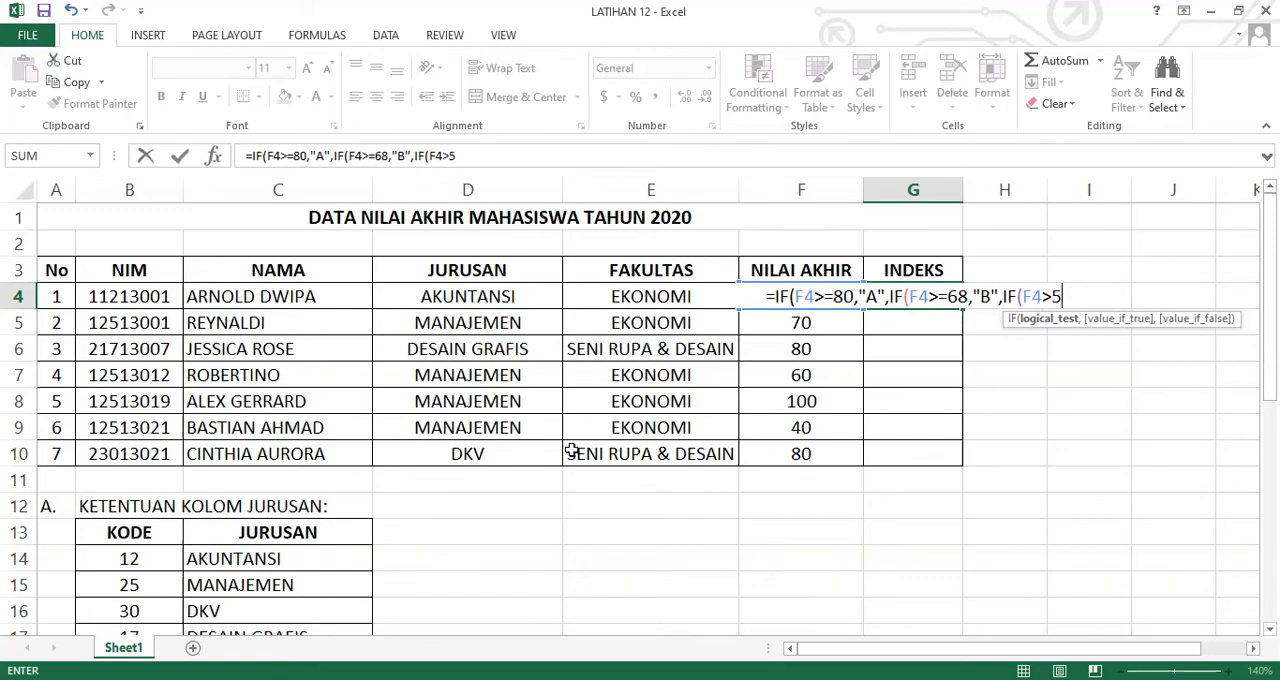
text(6)
key(Return)
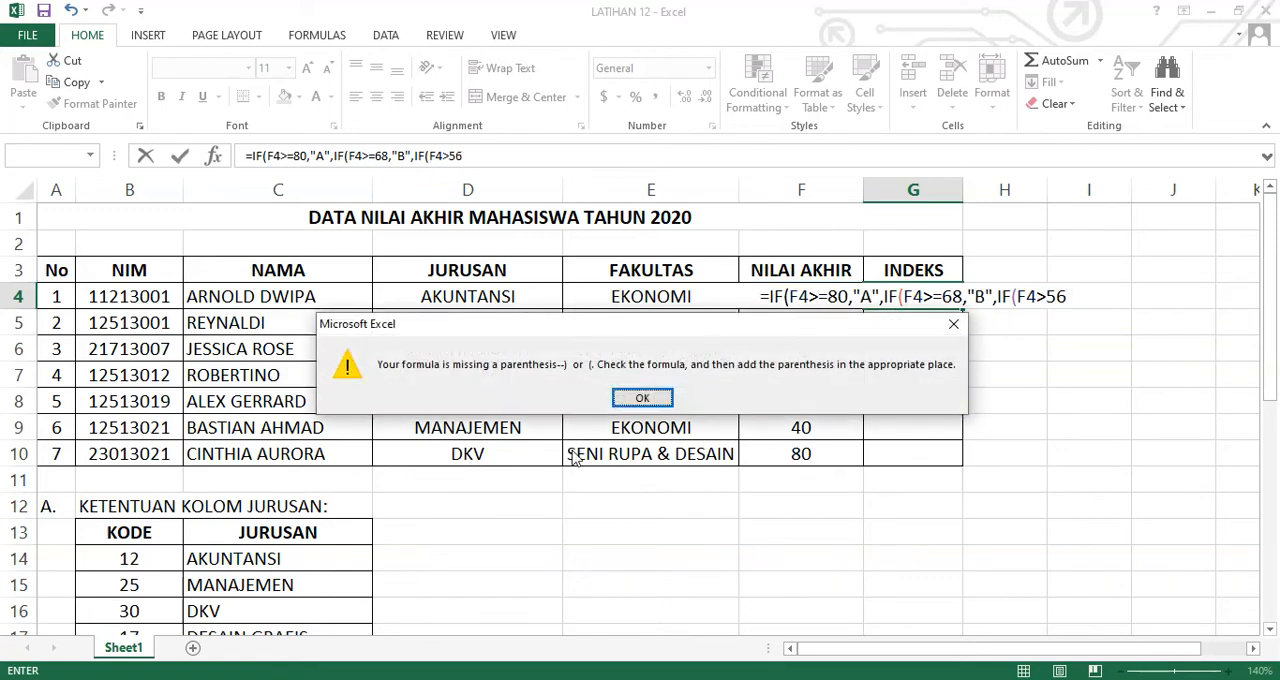
key(Return)
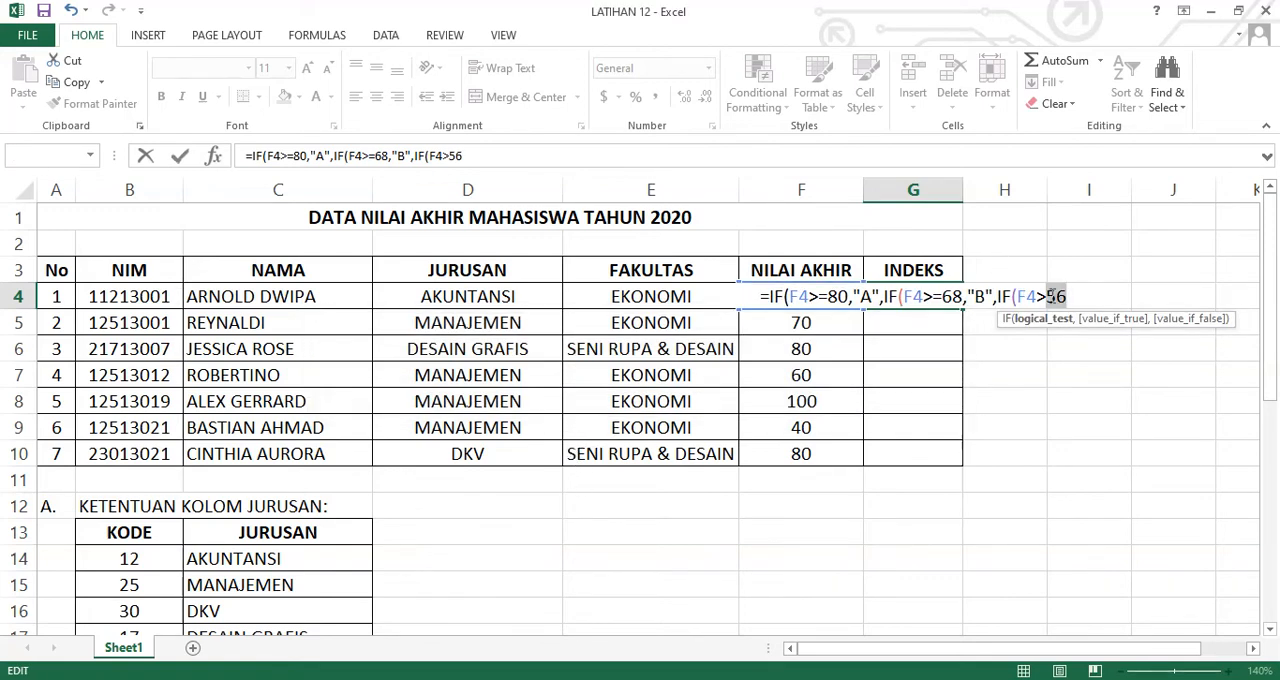
click(1047, 294)
text(=)
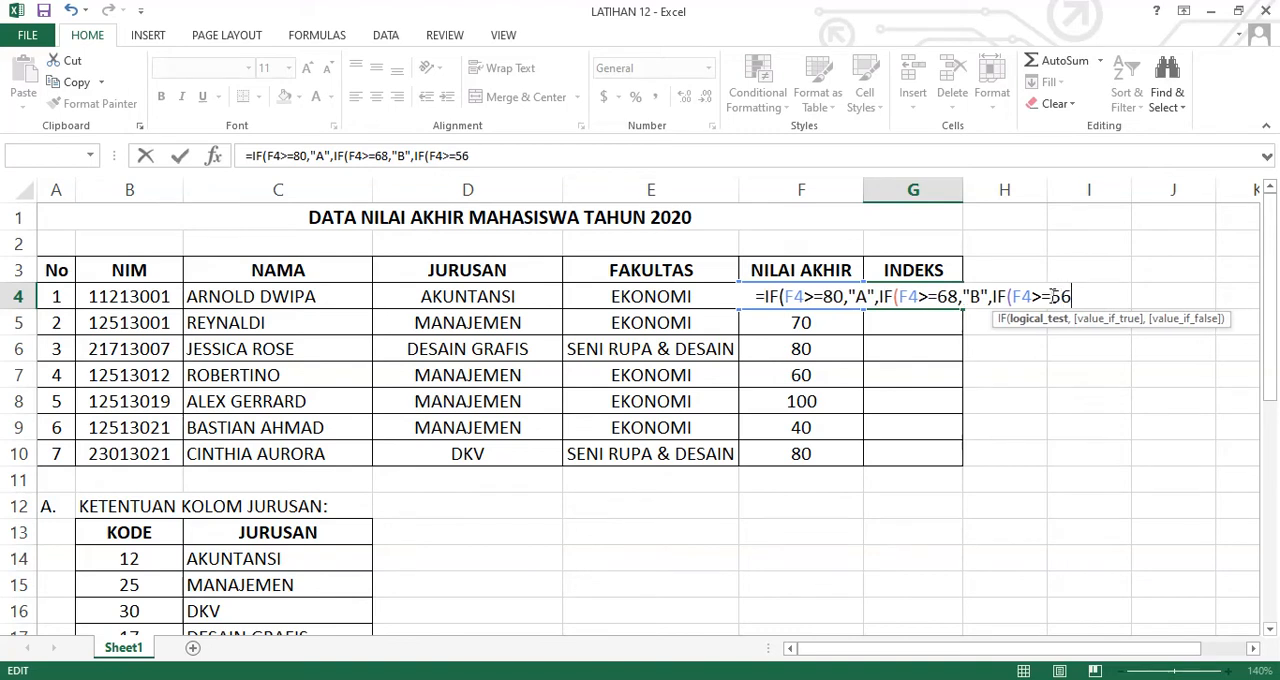
key(End)
text(,"C")
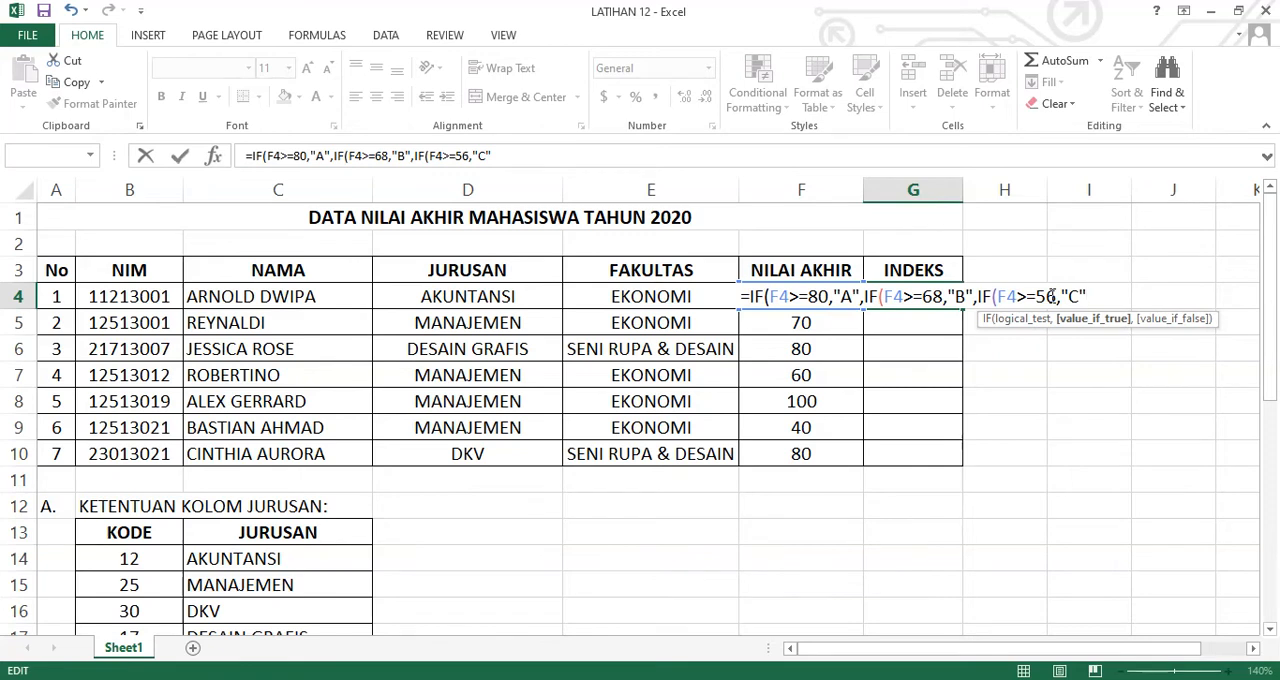
text(,)
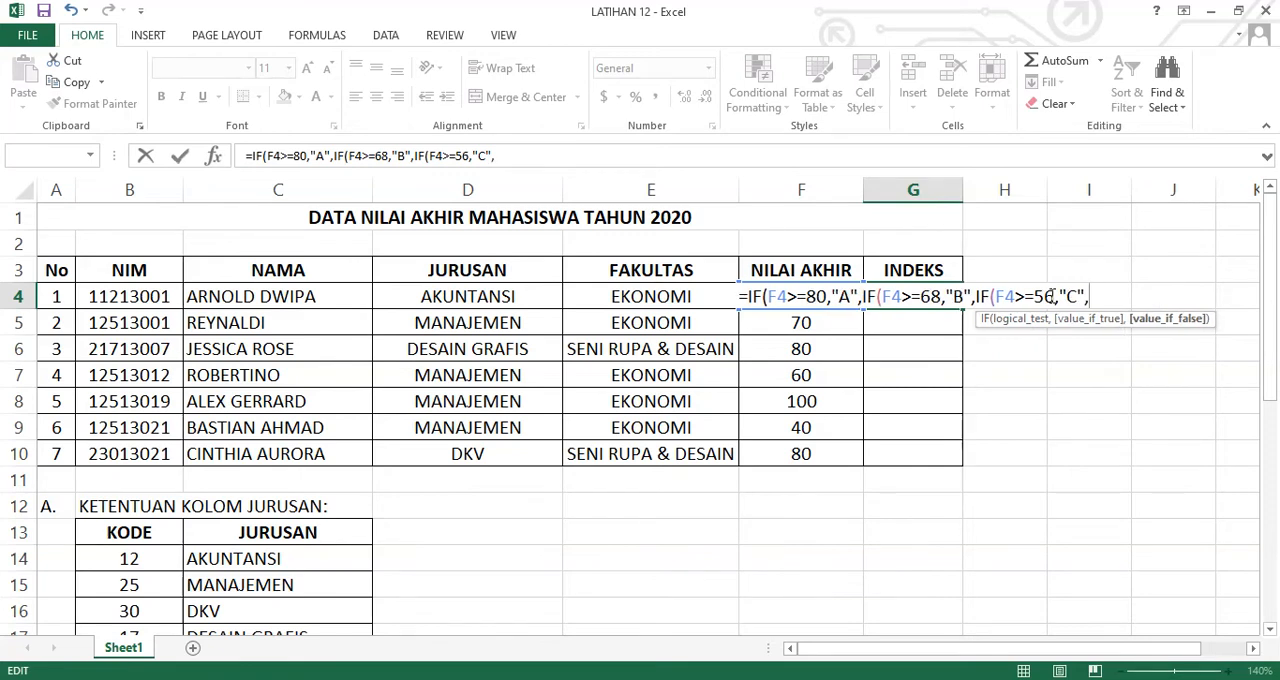
text(IF)
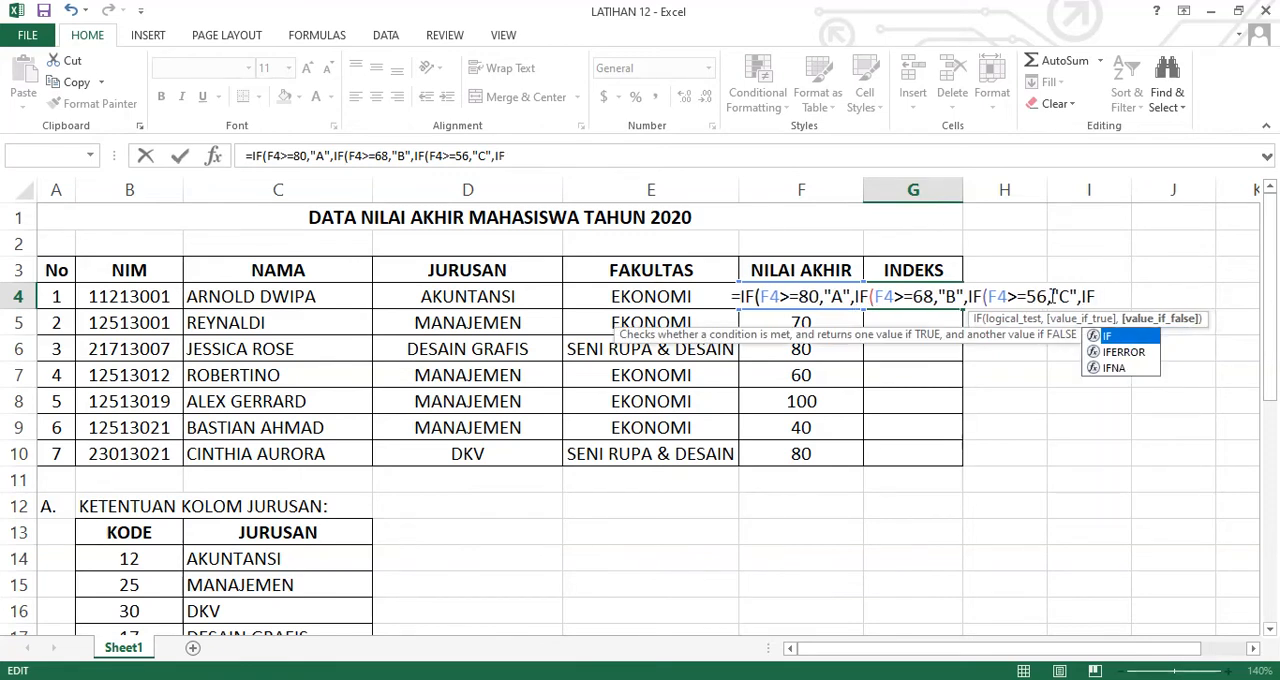
text(()
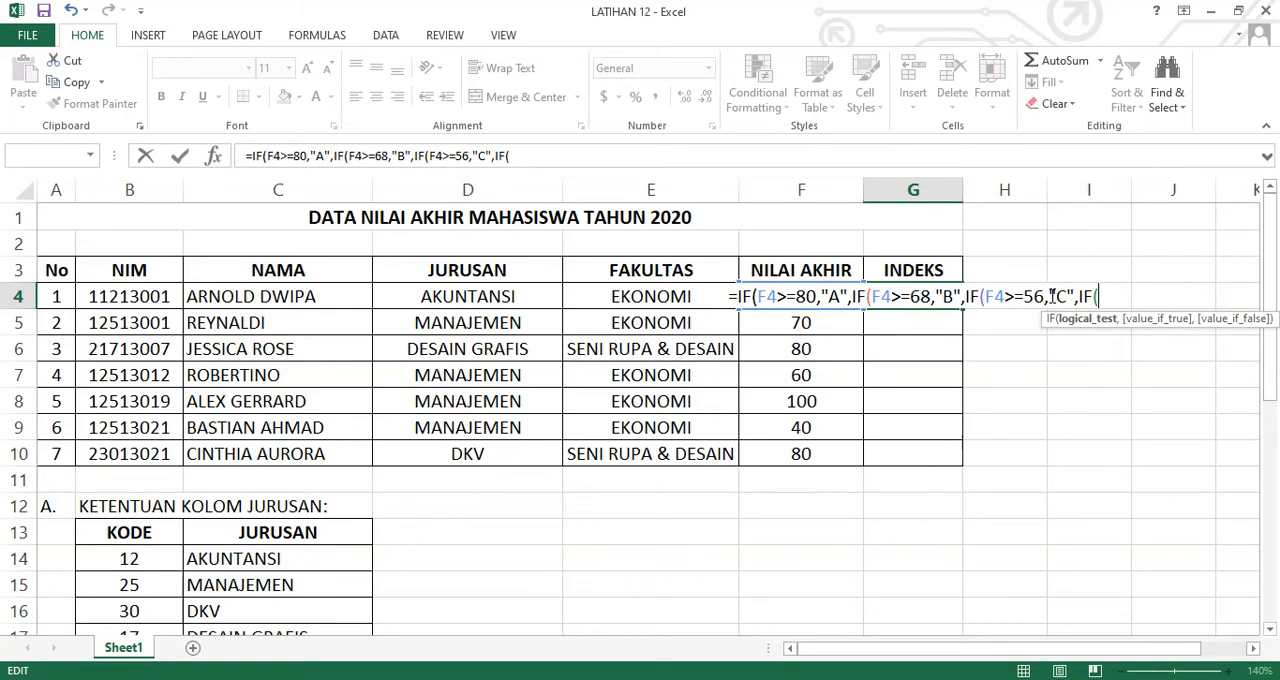
text(F4)
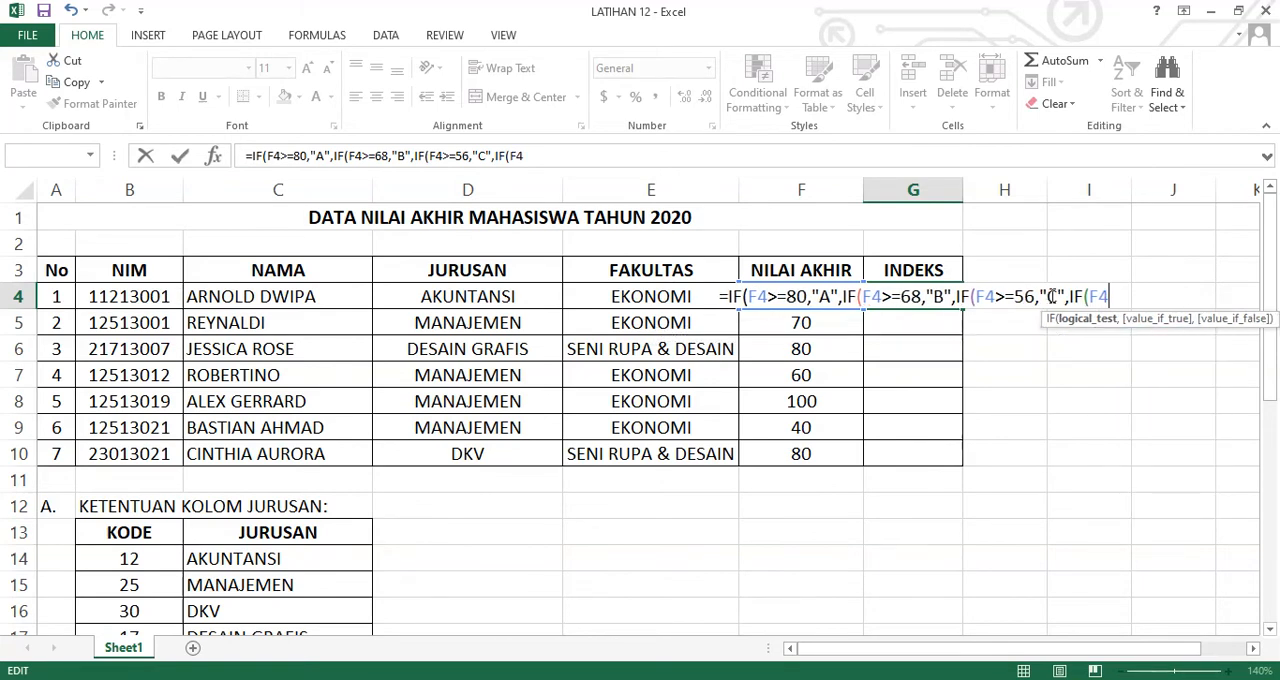
text(>)
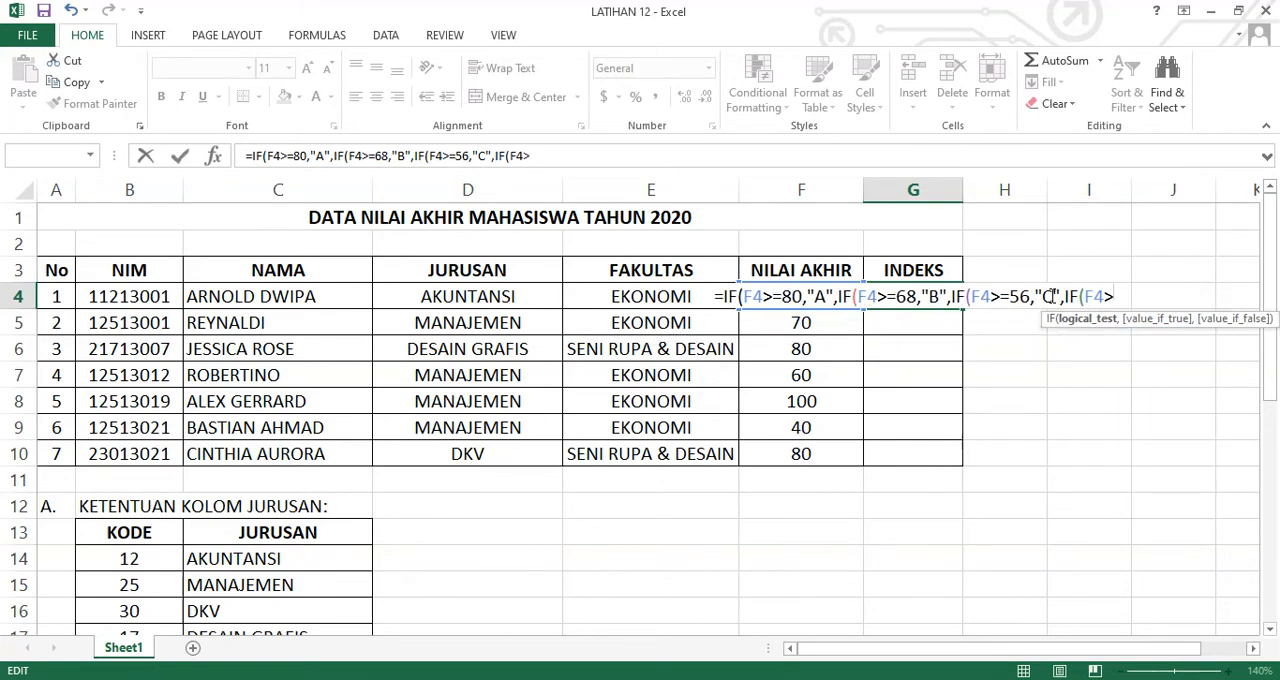
text(=45)
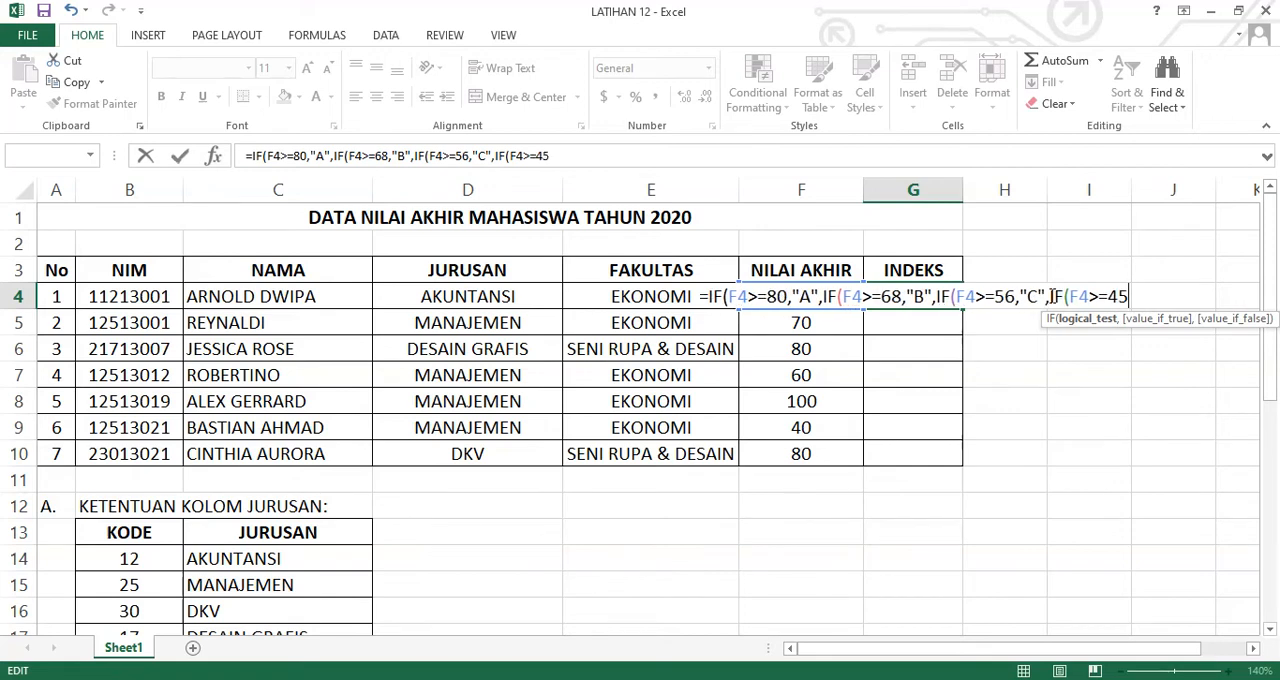
text(."D")
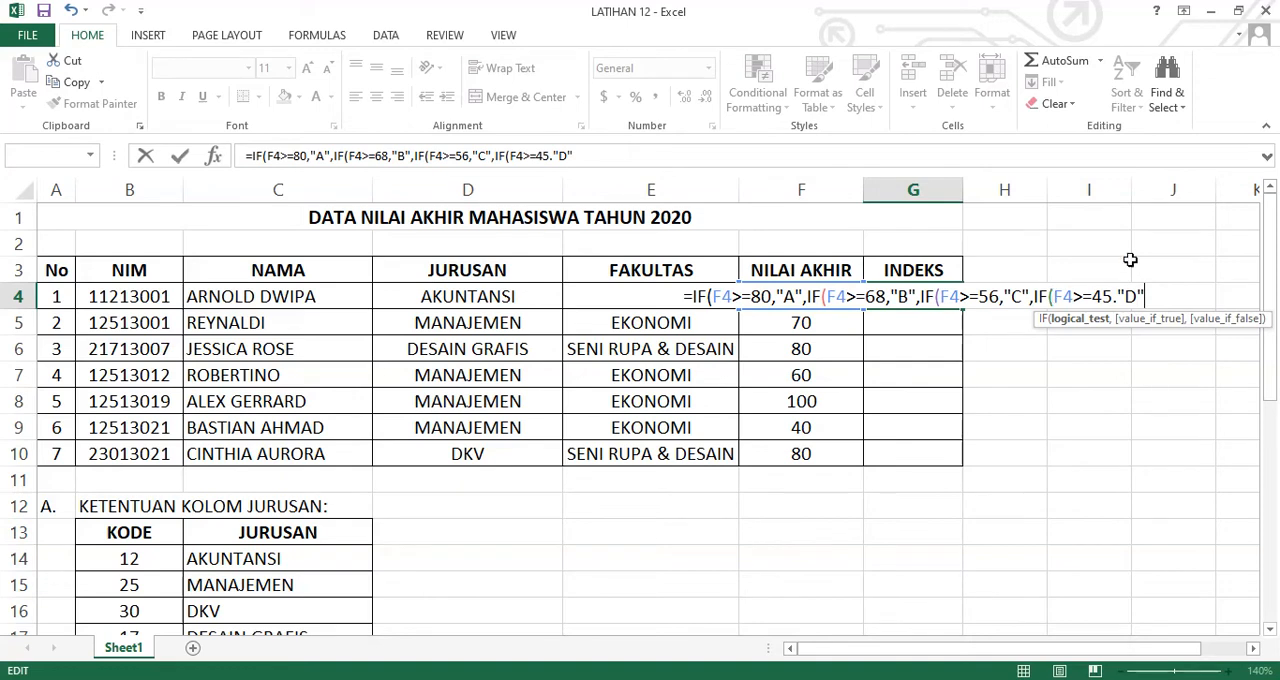
Enter "D" as the fourth IF's true result, with a comma separating it from the condition
click(1122, 297)
key(BackSpace)
text(,)
click(1148, 295)
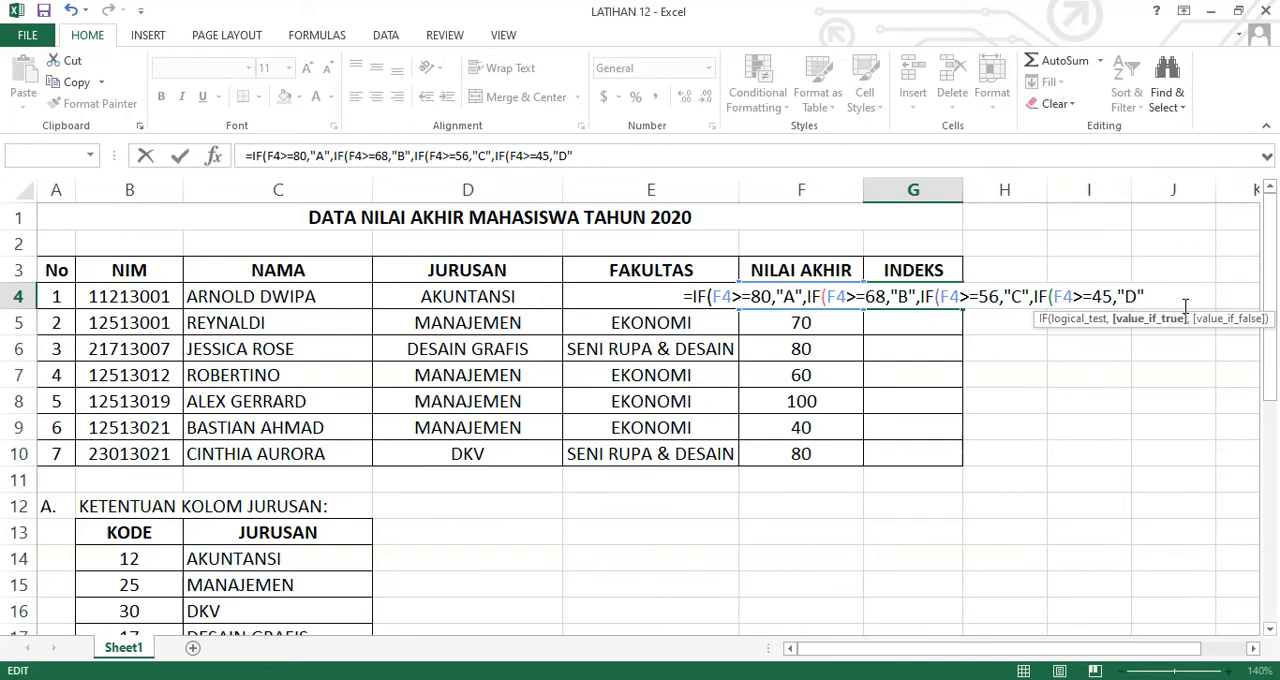
Finish the G4 formula with "E" as the final false result, close all four nested IFs, and commit it
text(,)
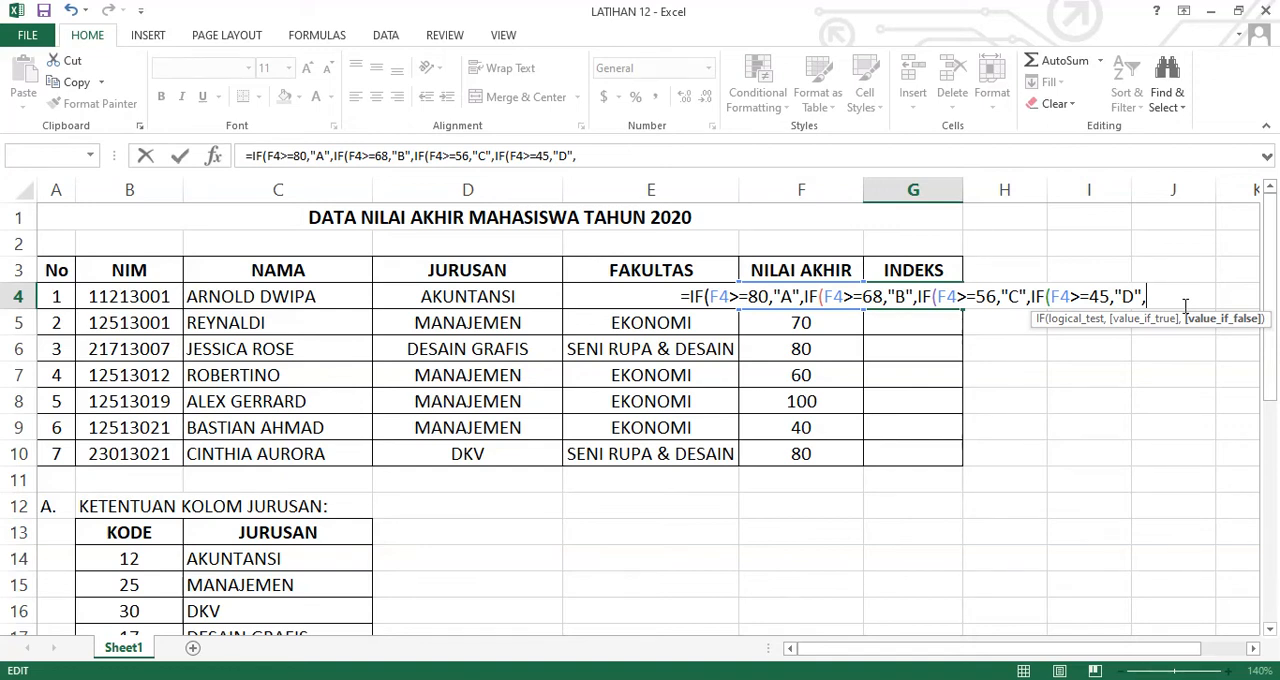
text("E")
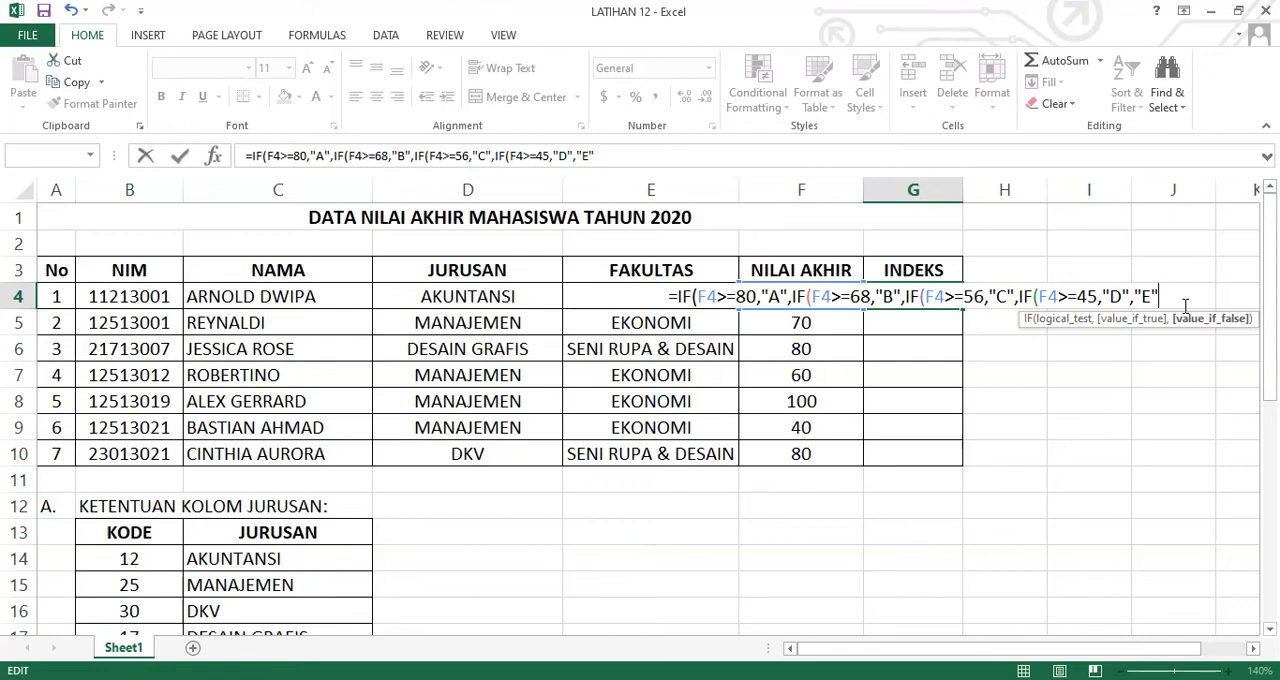
text()))))
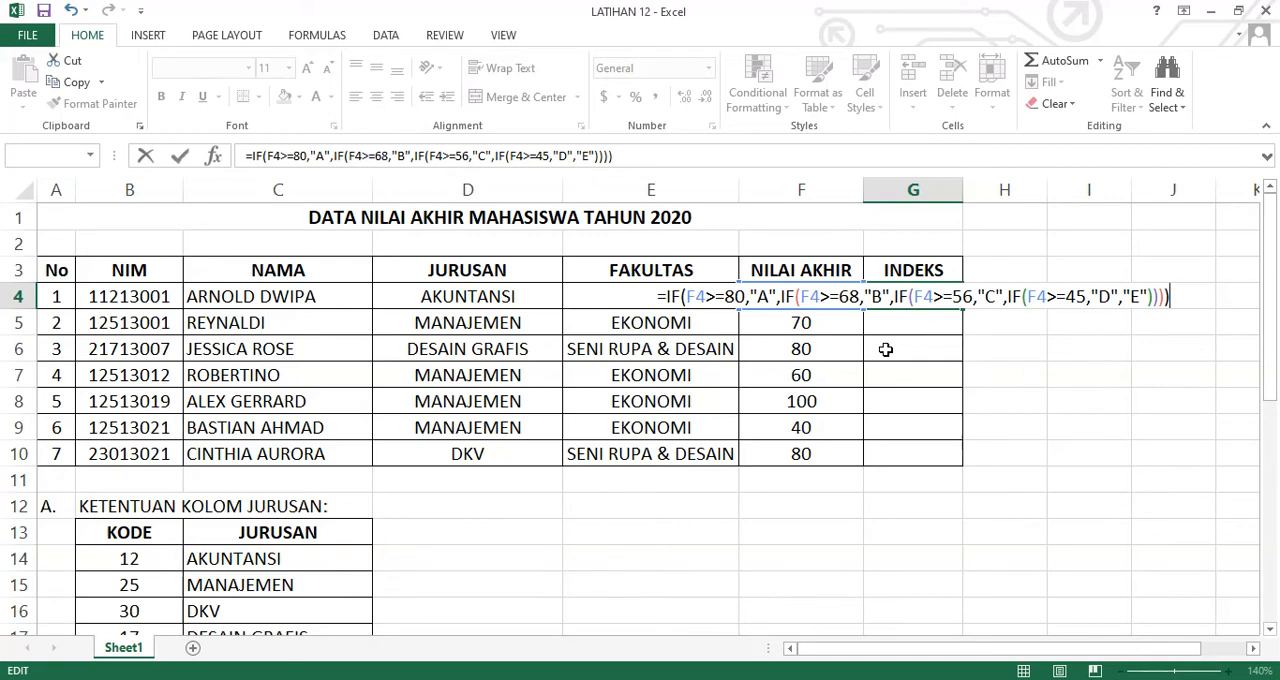
key(Return)
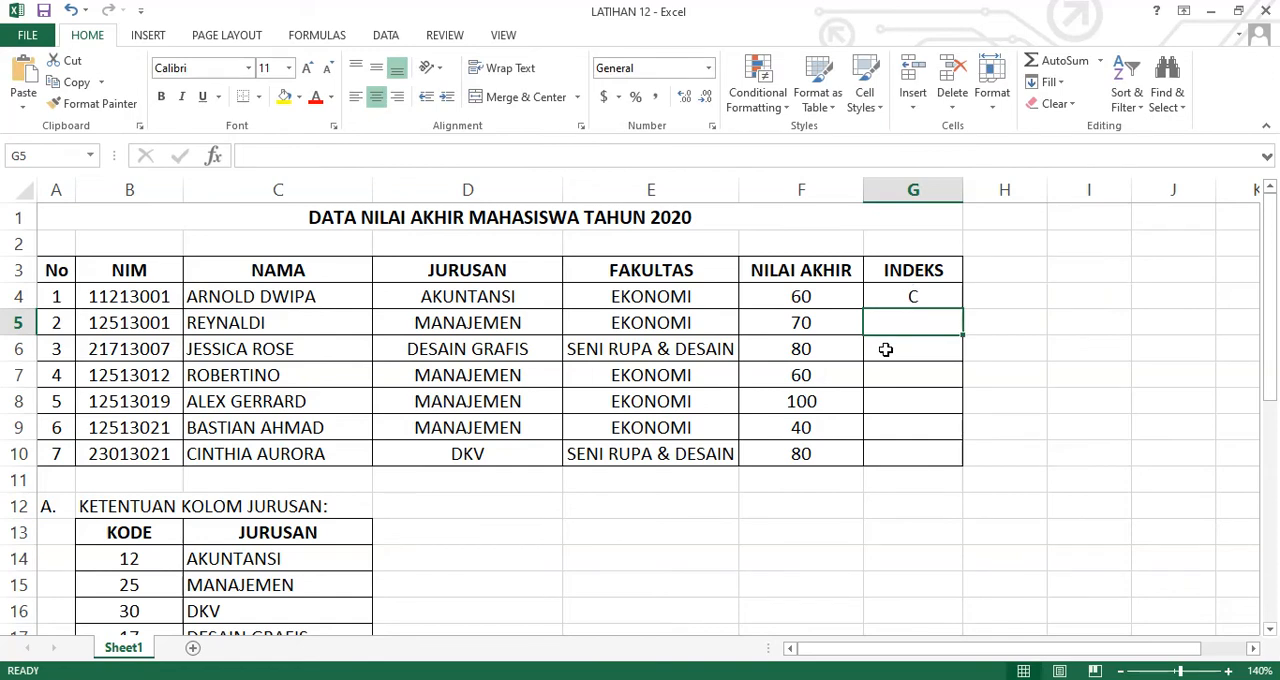
Fill the INDEKS formula from G4 down to G10, and select the first JURUSAN cell, D4
key(Up)
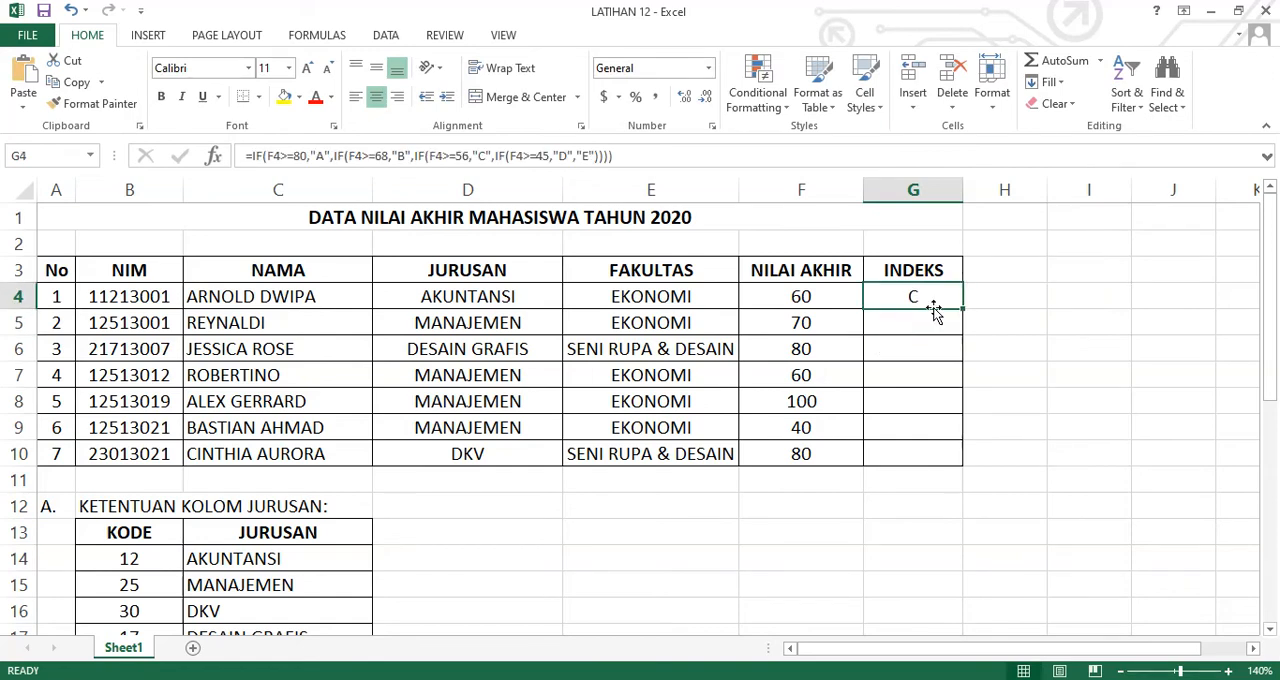
drag(963, 306, 967, 463)
click(942, 497)
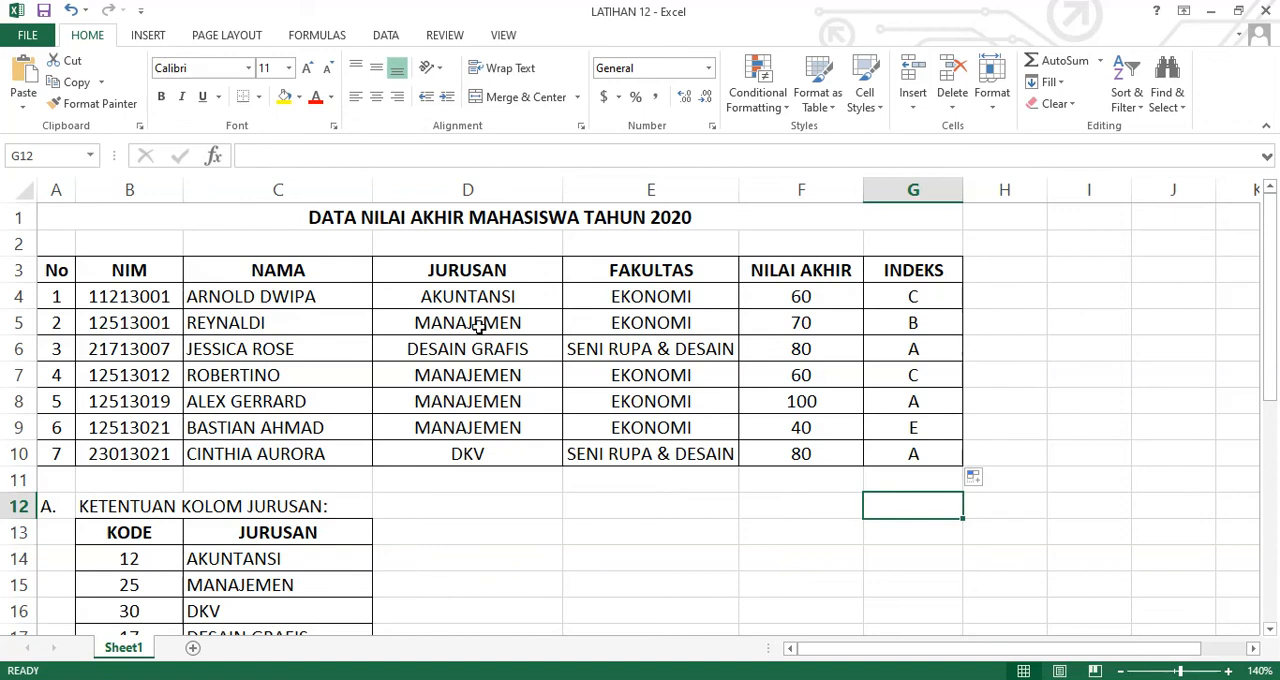
click(475, 292)
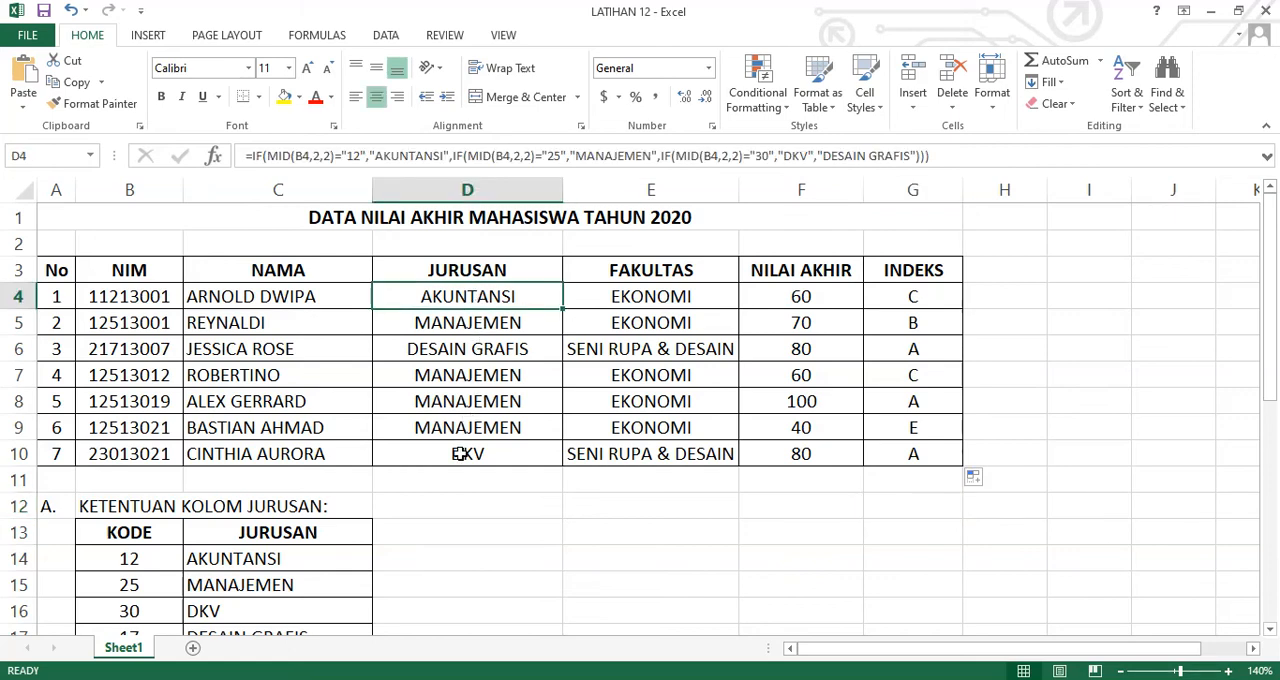